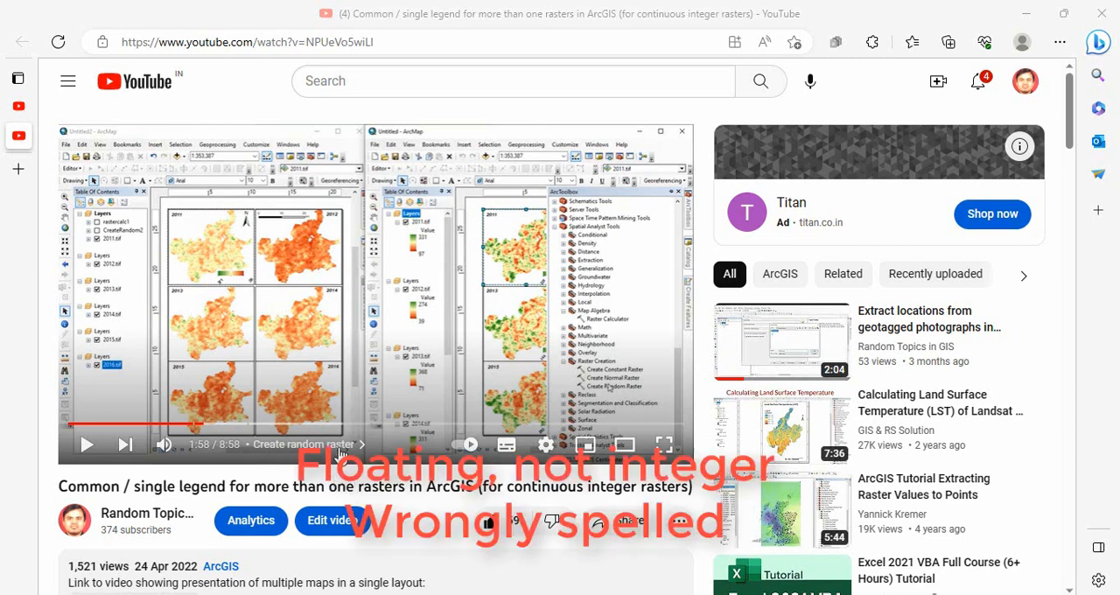
Switch to the untitled ArcMap document containing the three grid raster maps.
{"action": "mouse_move", "coordinate": [540, 593]}
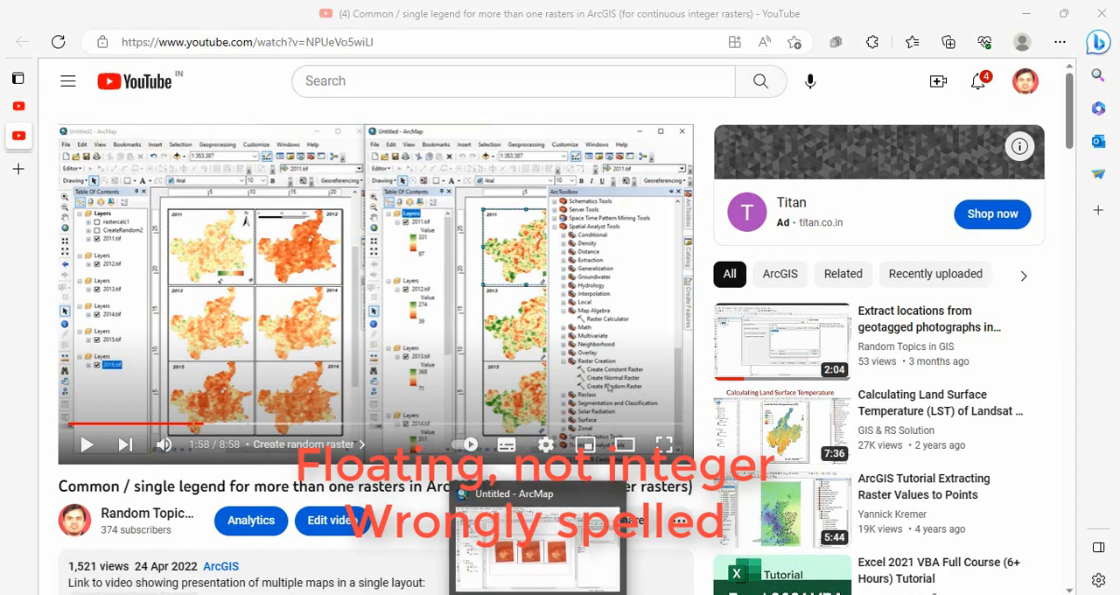
{"action": "left_click", "coordinate": [539, 560]}
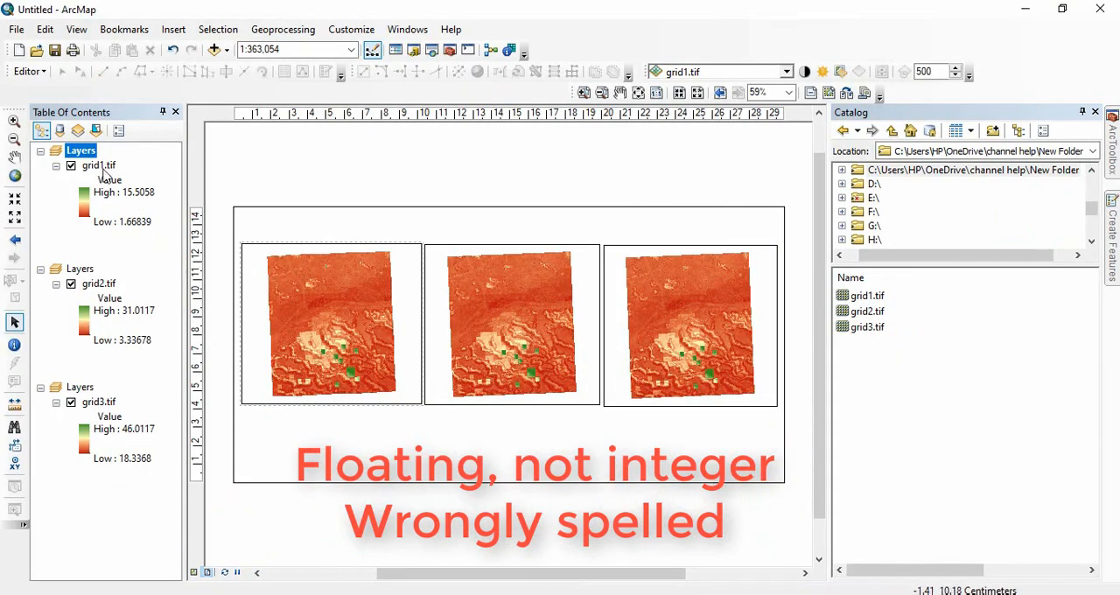
Try to symbolize grid1.tif by computing its unique values, and leave its layer properties without applying changes.
{"action": "left_click", "coordinate": [99, 166]}
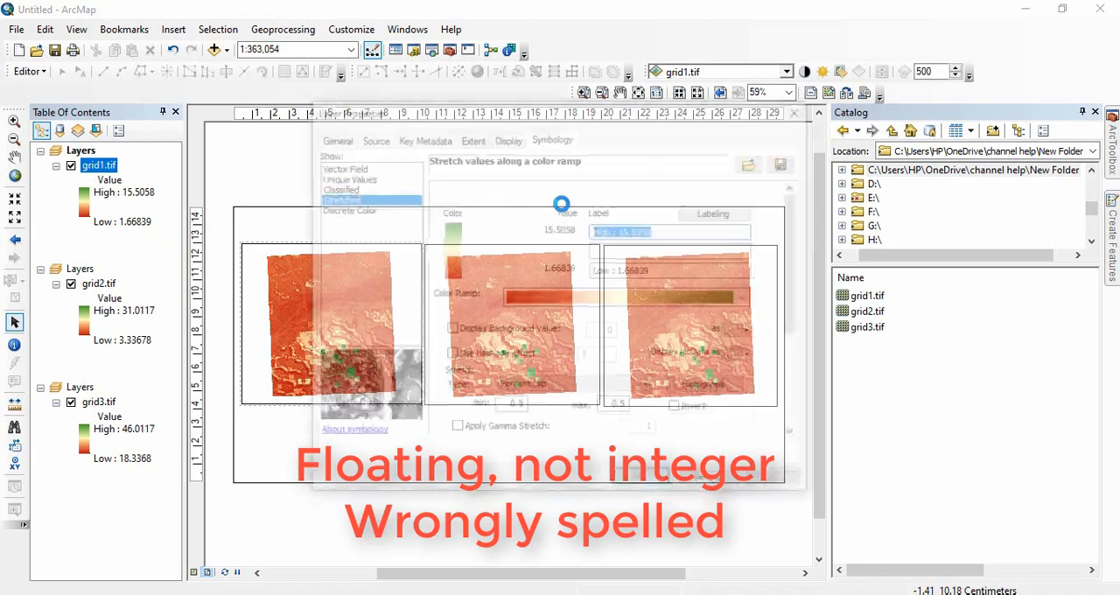
{"action": "left_click", "coordinate": [361, 178]}
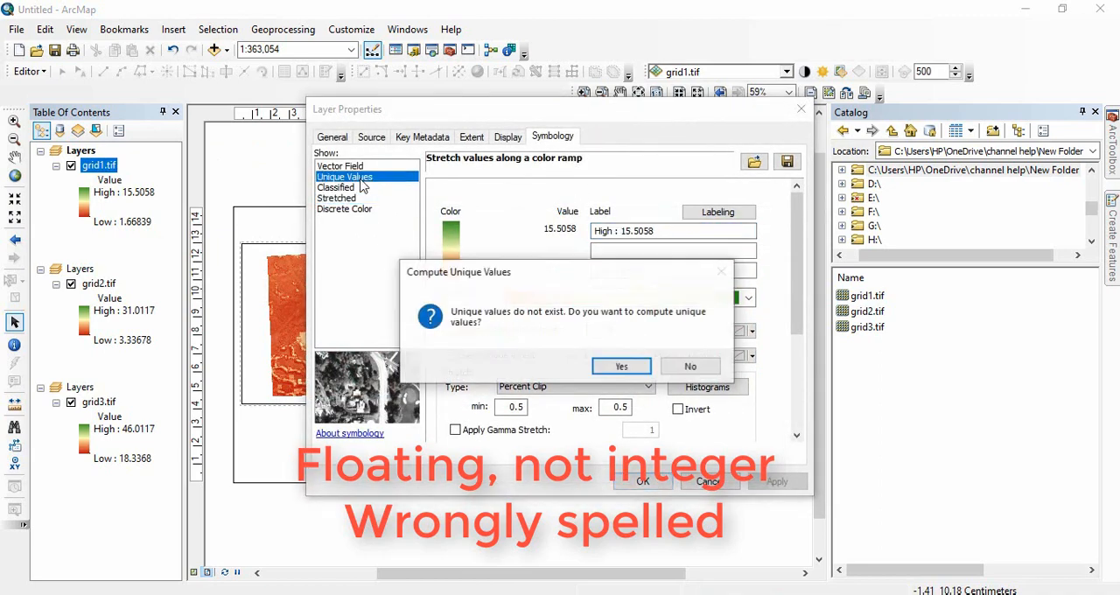
{"action": "left_click", "coordinate": [615, 366]}
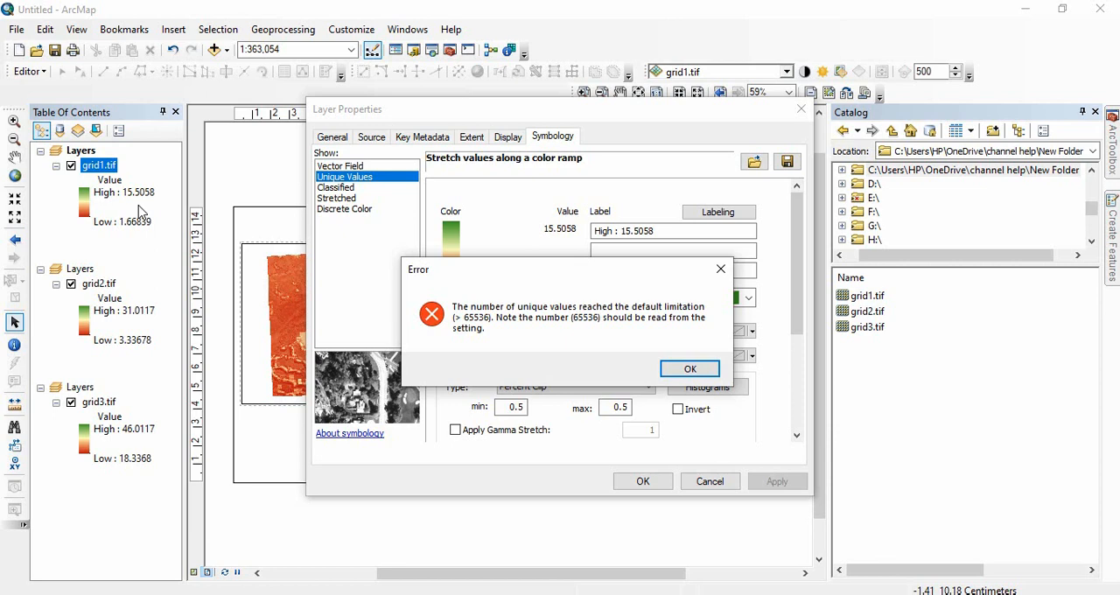
{"action": "left_click", "coordinate": [689, 368]}
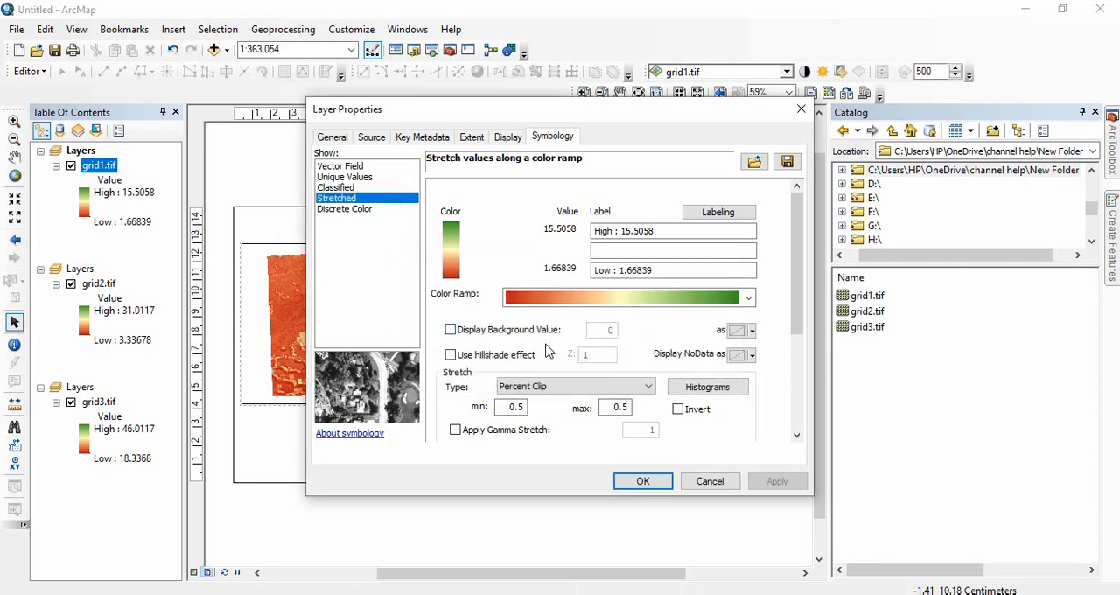
{"action": "left_click", "coordinate": [711, 482]}
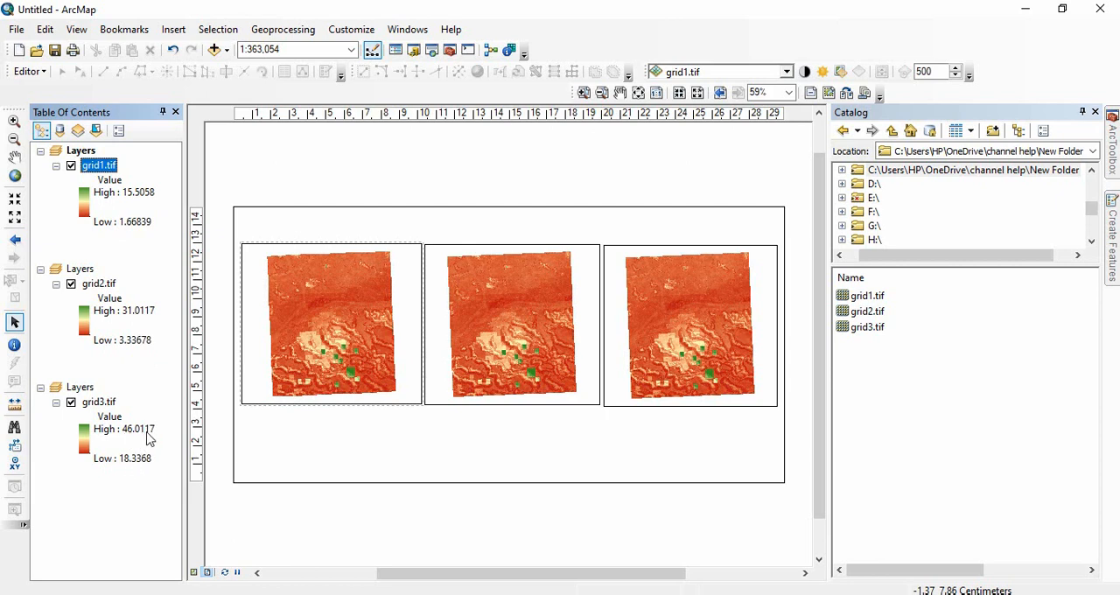
{"action": "left_click", "coordinate": [98, 285]}
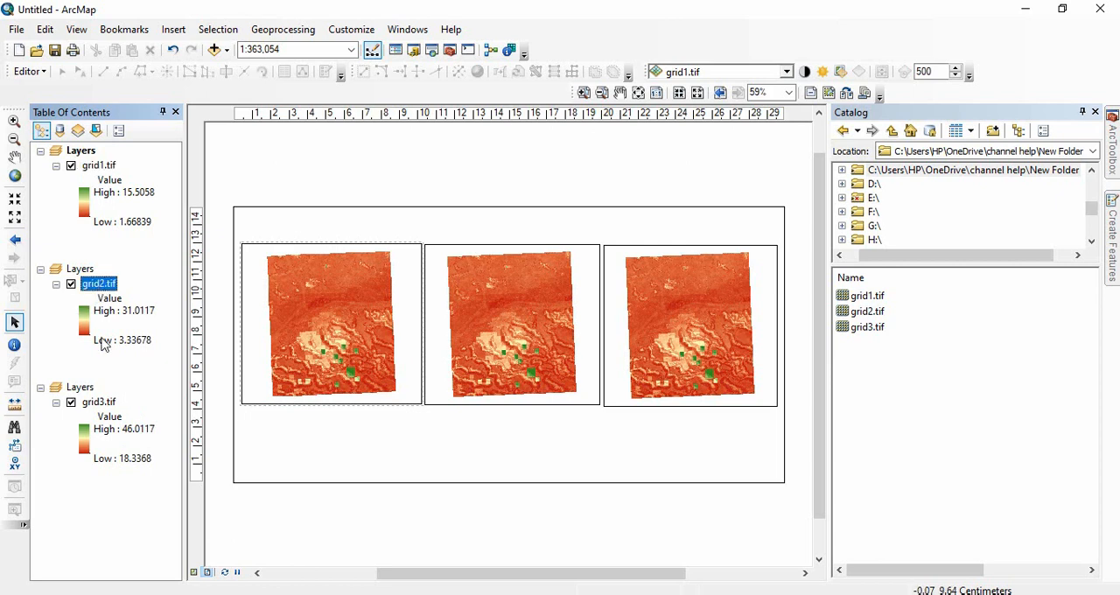
{"action": "left_click", "coordinate": [99, 403]}
{"action": "left_click", "coordinate": [100, 166]}
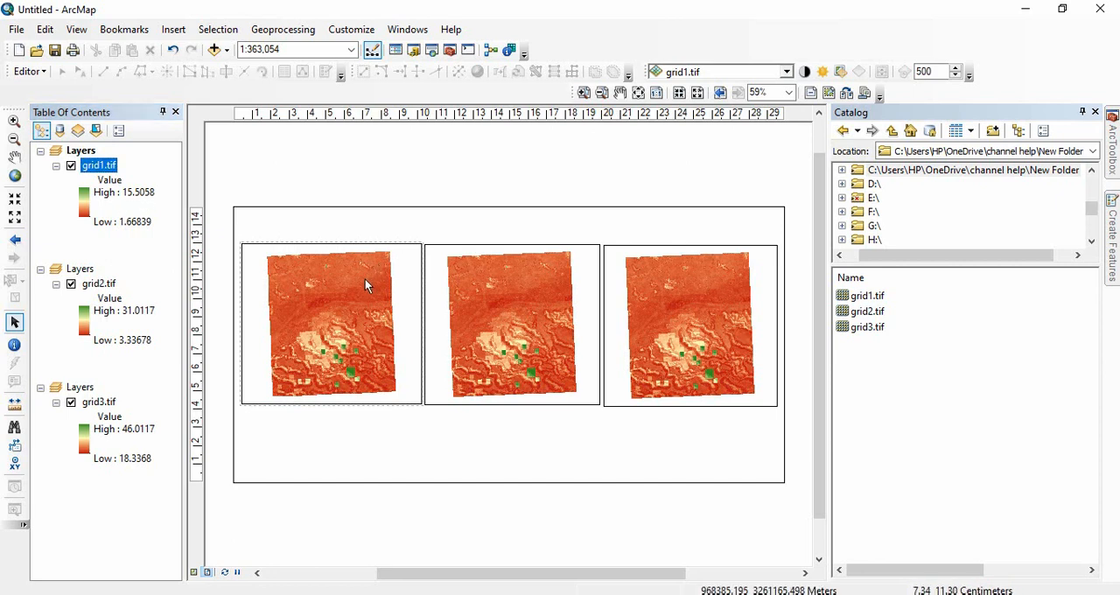
Copy the grid2.tif and grid3.tif layers into the first data frame below grid1.tif, and collapse grid1.tif's legend.
{"action": "left_click", "coordinate": [319, 251]}
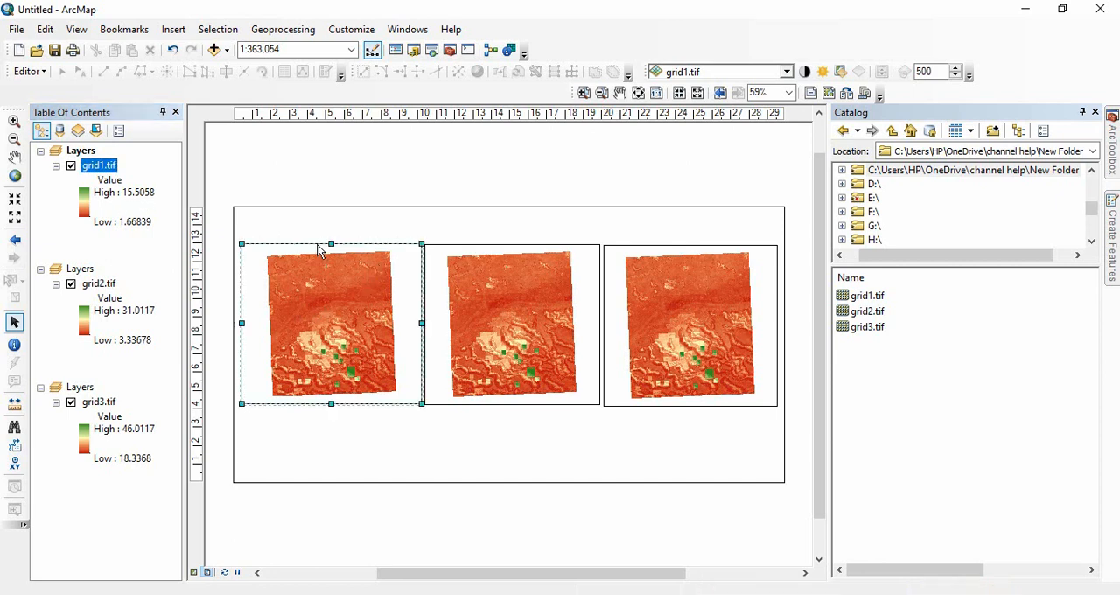
{"action": "left_click_drag", "start_coordinate": [100, 285], "coordinate": [103, 233]}
{"action": "left_click_drag", "start_coordinate": [96, 491], "coordinate": [118, 328]}
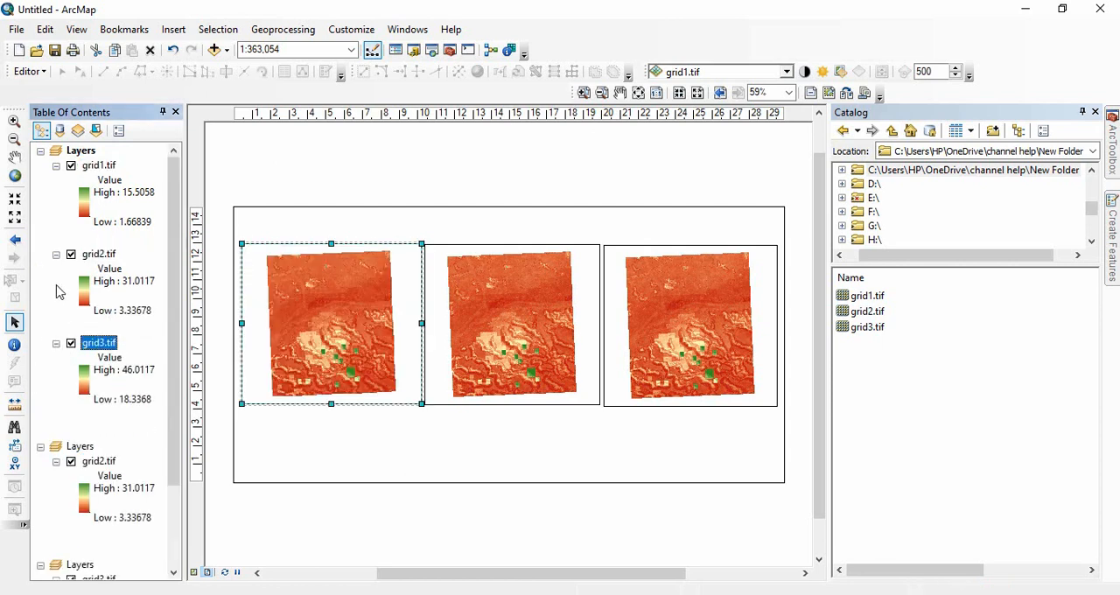
{"action": "left_click", "coordinate": [56, 255], "text": "ctrl"}
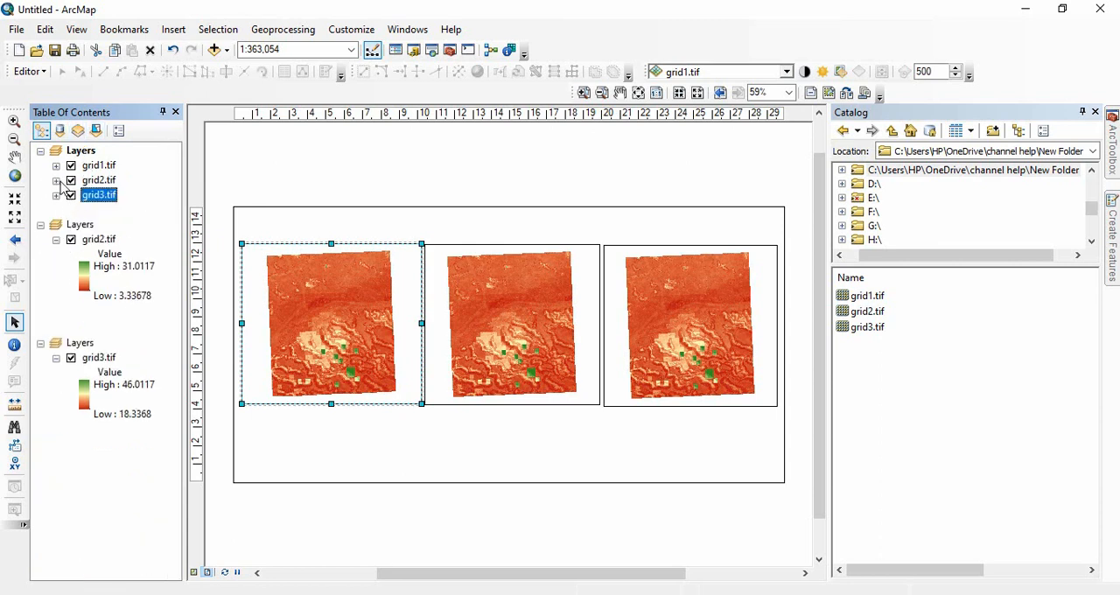
{"action": "left_click", "coordinate": [56, 180]}
{"action": "left_click", "coordinate": [56, 269]}
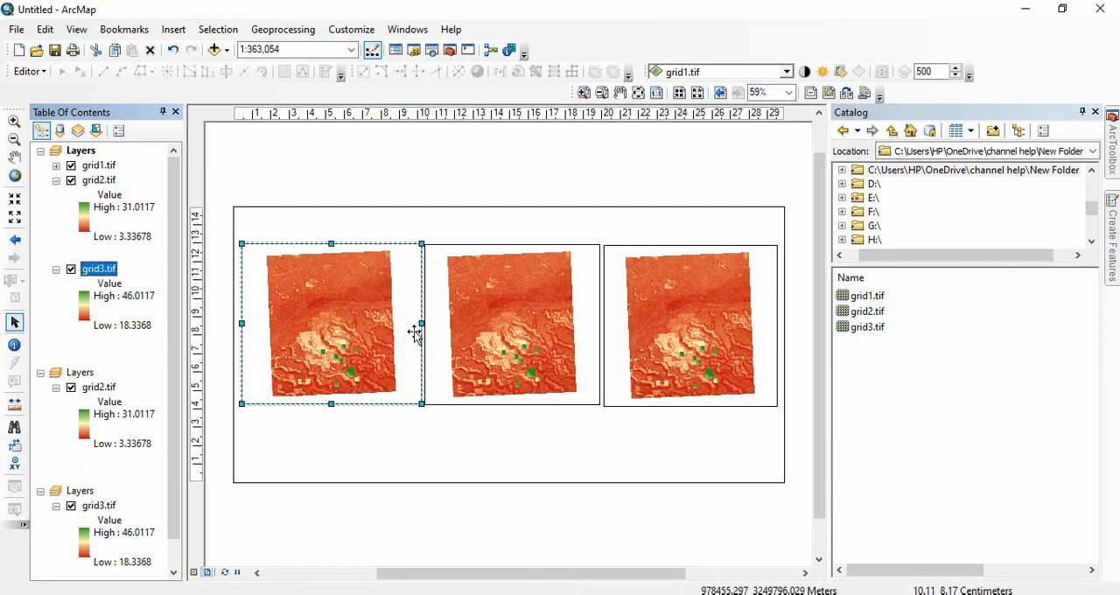
Open the Spatial Analyst Raster Calculator in batch mode and add two more rows to the batch grid.
{"action": "left_click", "coordinate": [1112, 144]}
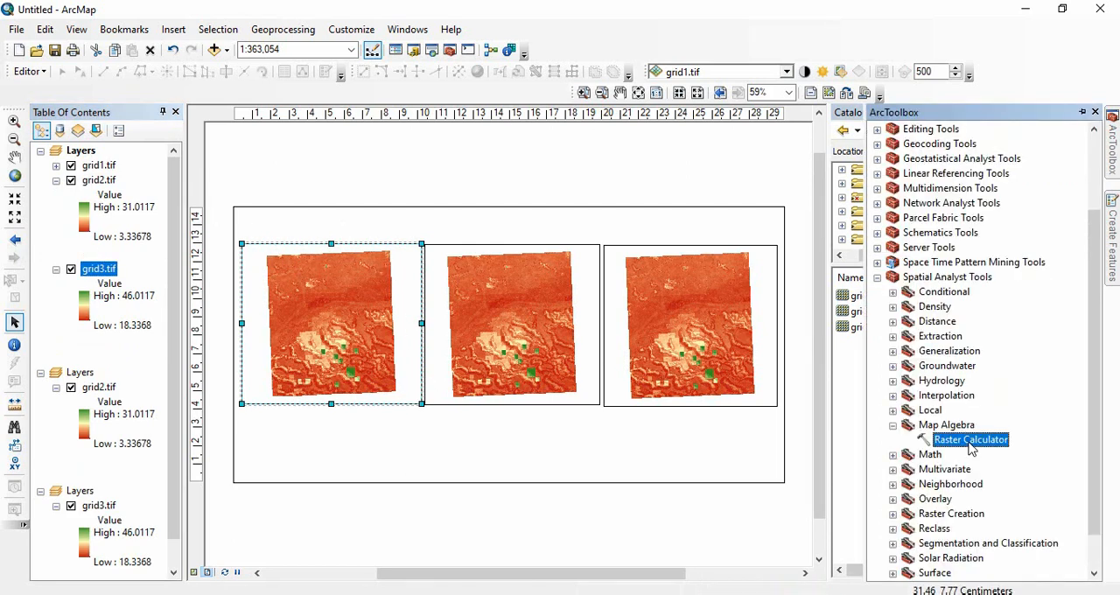
{"action": "right_click", "coordinate": [969, 440]}
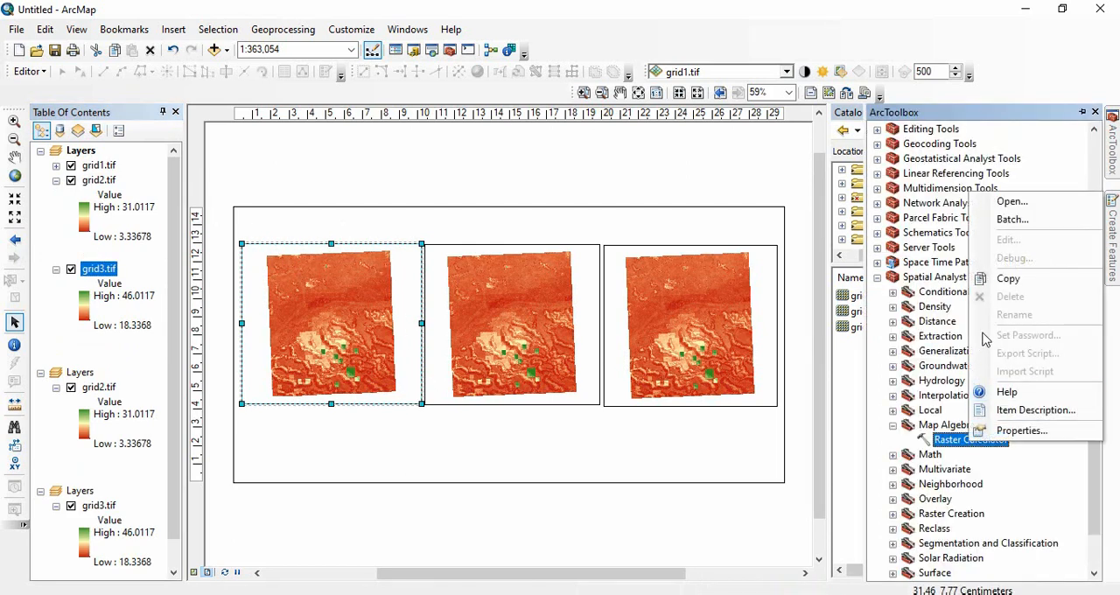
{"action": "left_click", "coordinate": [1015, 219]}
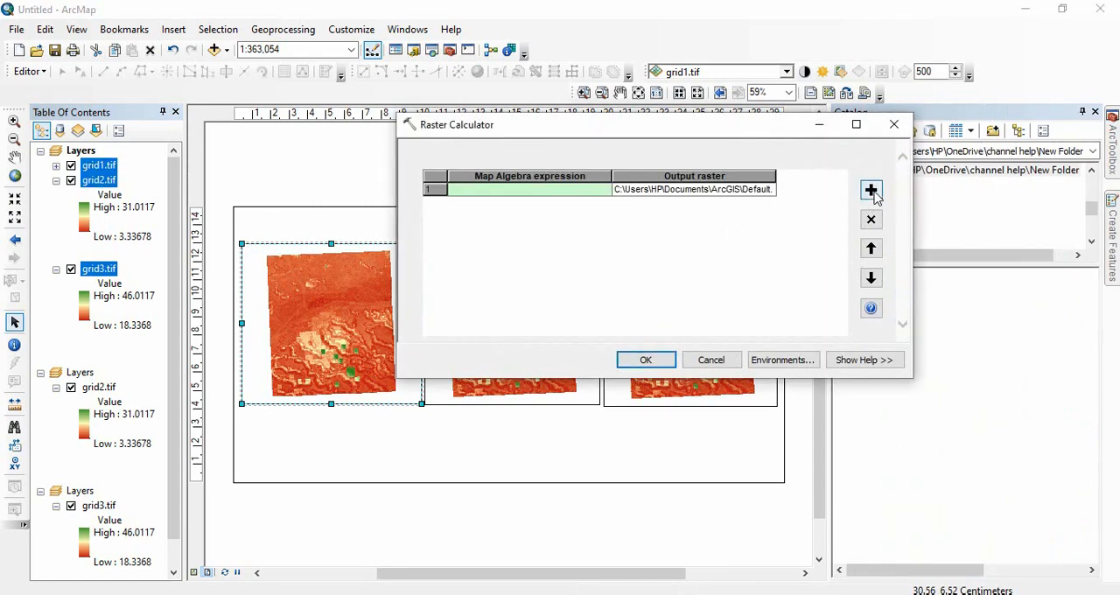
{"action": "left_click", "coordinate": [870, 189]}
{"action": "left_click", "coordinate": [871, 191]}
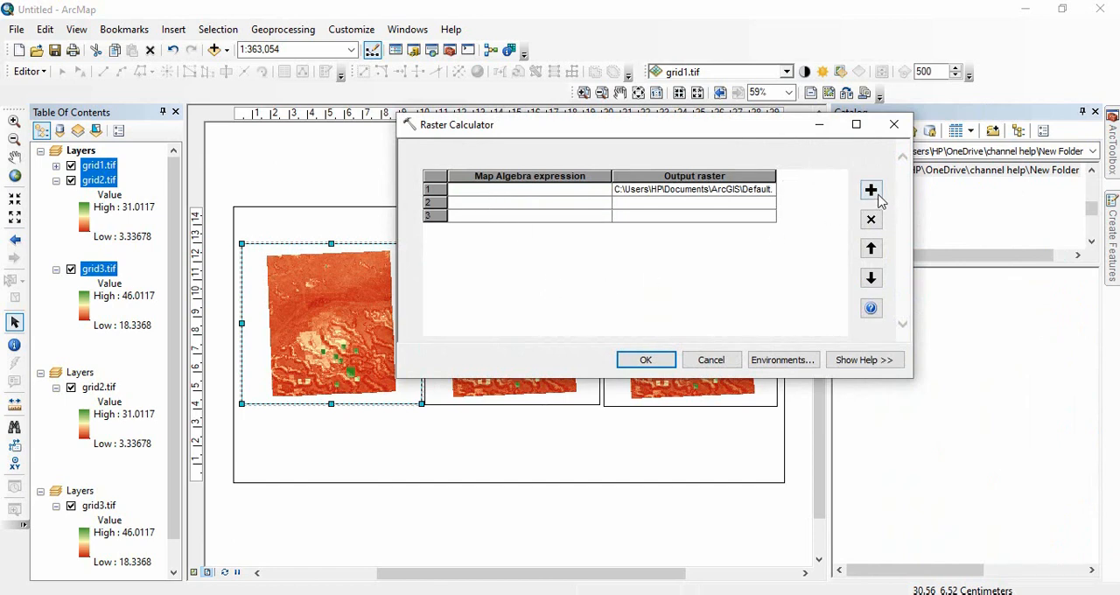
Set the first row's map algebra expression to Int("grid1.tif" * 100).
{"action": "left_click", "coordinate": [580, 189]}
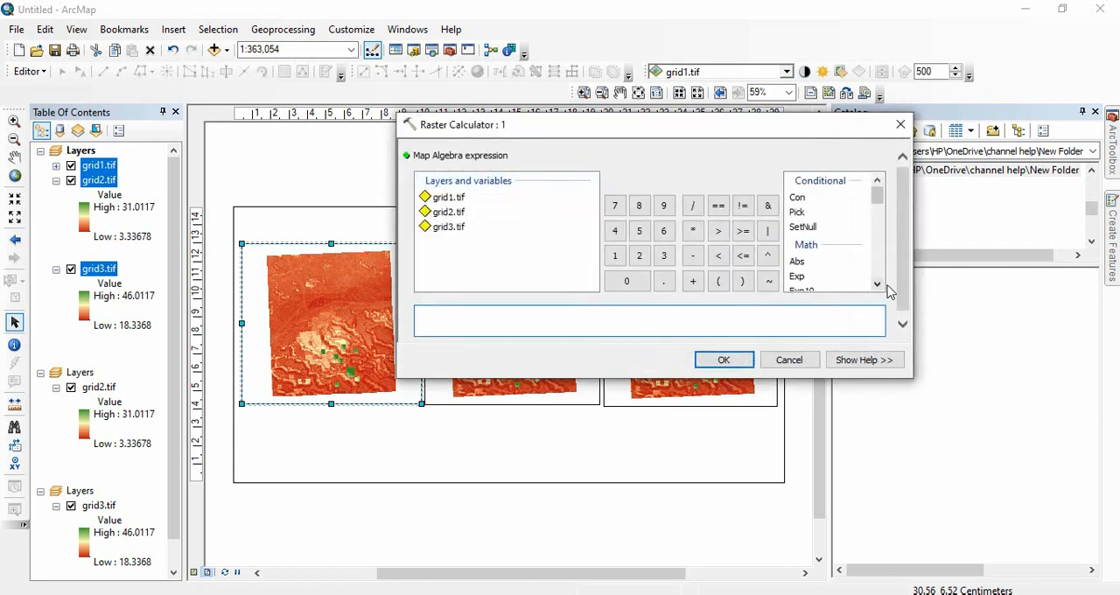
{"action": "scroll", "coordinate": [876, 282], "scroll_direction": "down", "scroll_amount": 2}
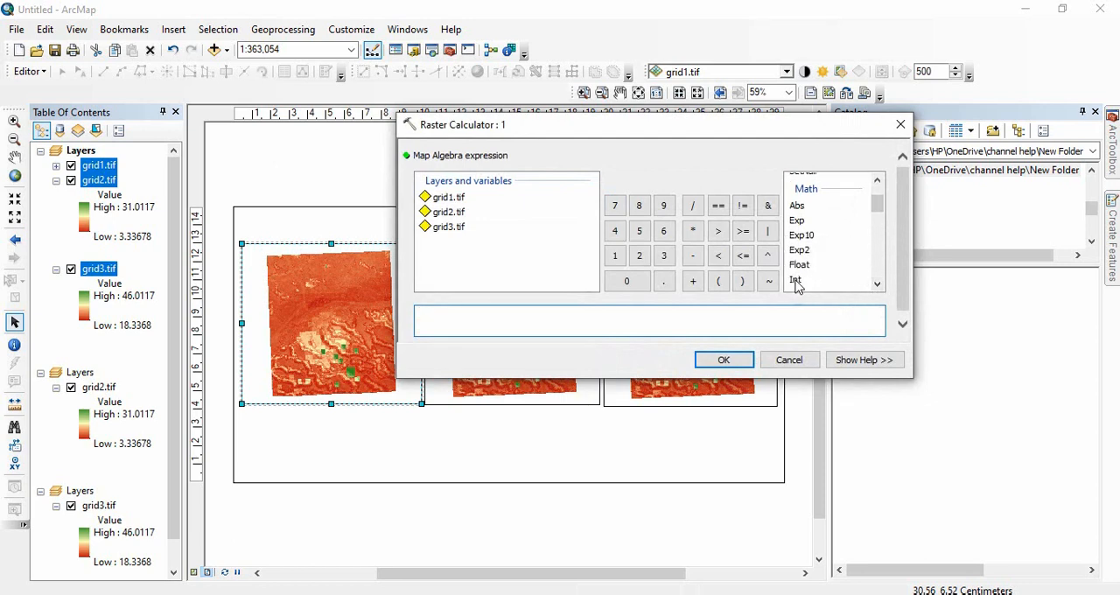
{"action": "double_click", "coordinate": [795, 280]}
{"action": "double_click", "coordinate": [446, 198]}
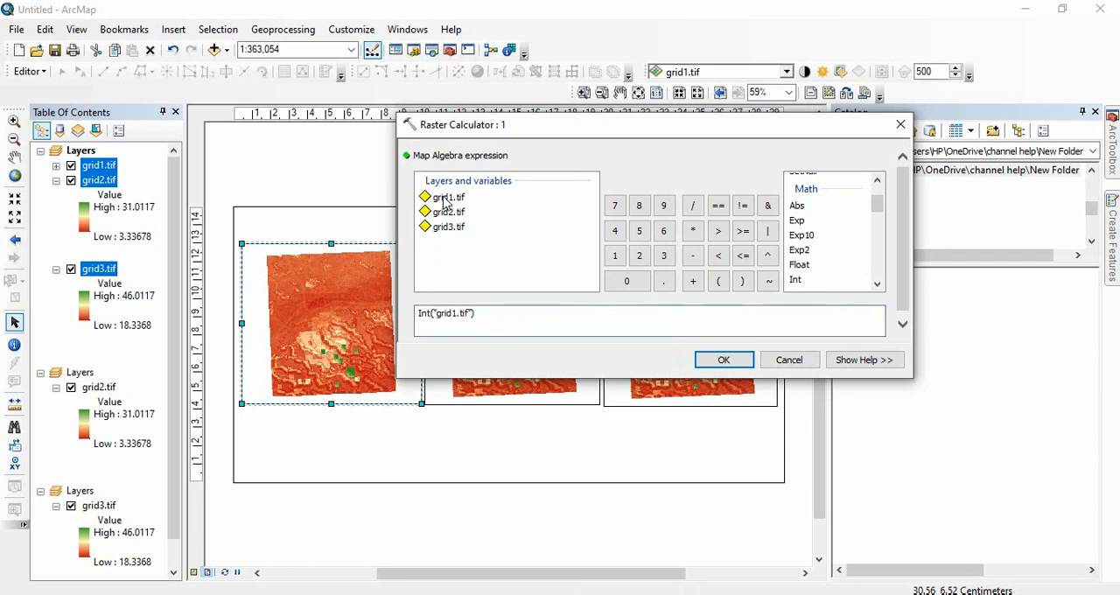
{"action": "left_click", "coordinate": [693, 230]}
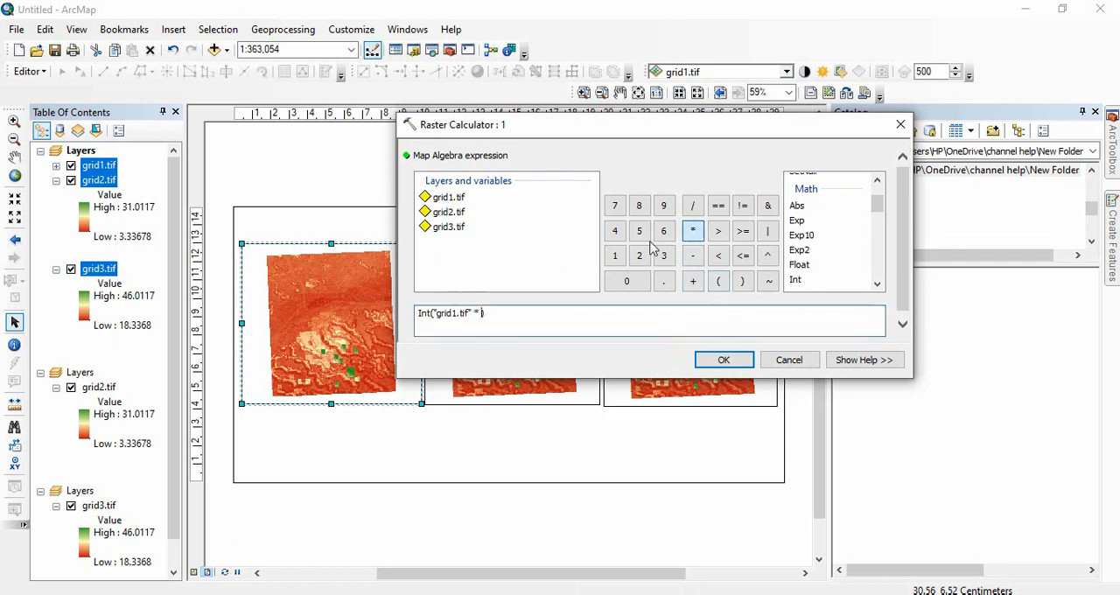
{"action": "left_click", "coordinate": [617, 254]}
{"action": "left_click", "coordinate": [626, 281]}
{"action": "left_click", "coordinate": [626, 281]}
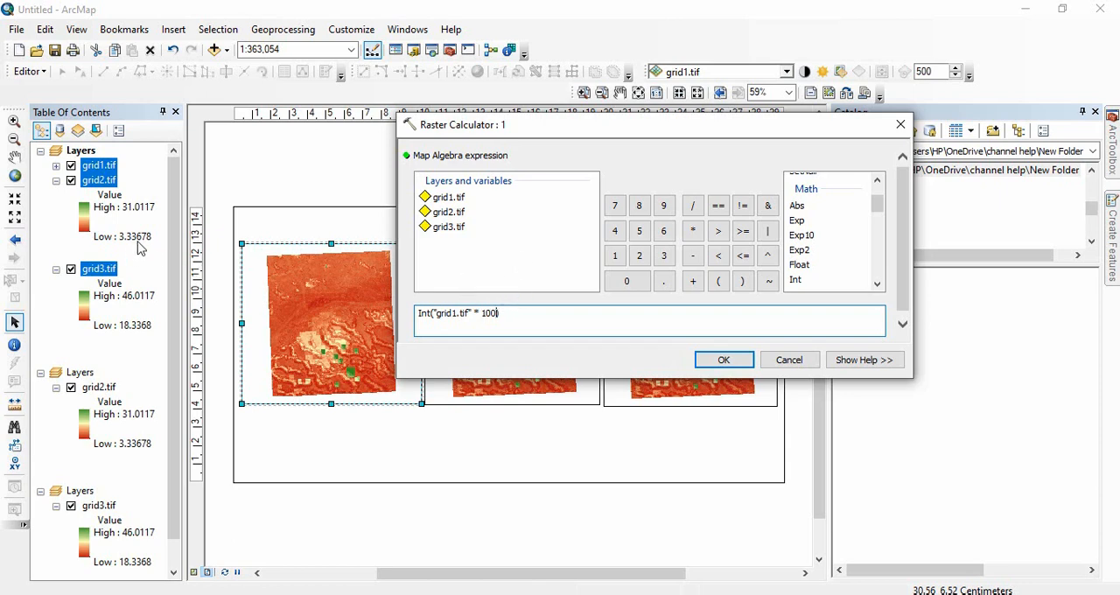
{"action": "left_click", "coordinate": [731, 364]}
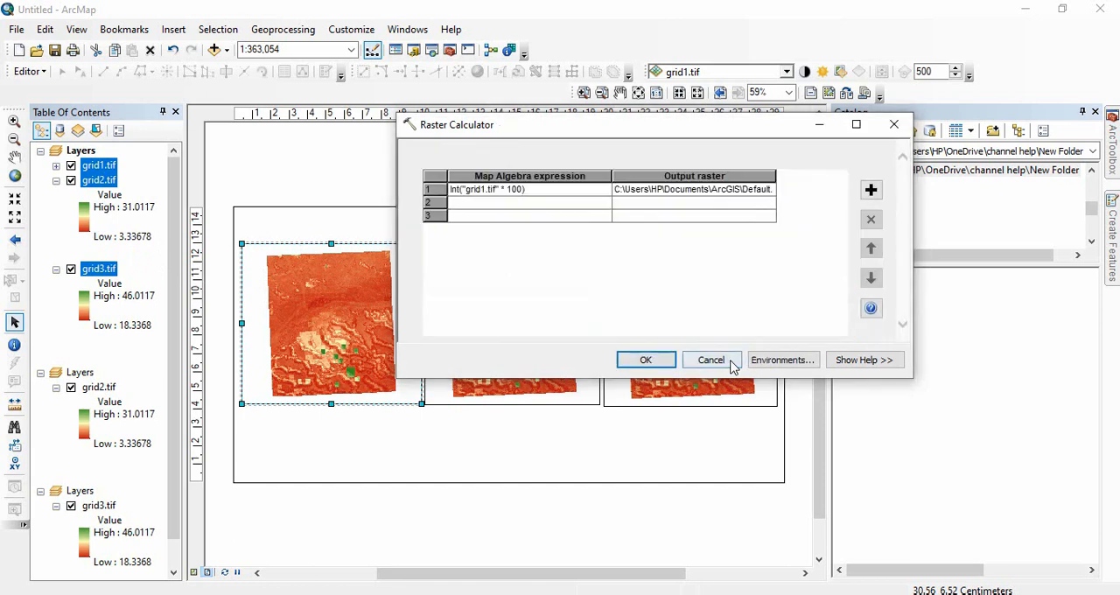
Set the first row's output raster to grid1scal.tif in the folder holding the source grids.
{"action": "right_click", "coordinate": [652, 194]}
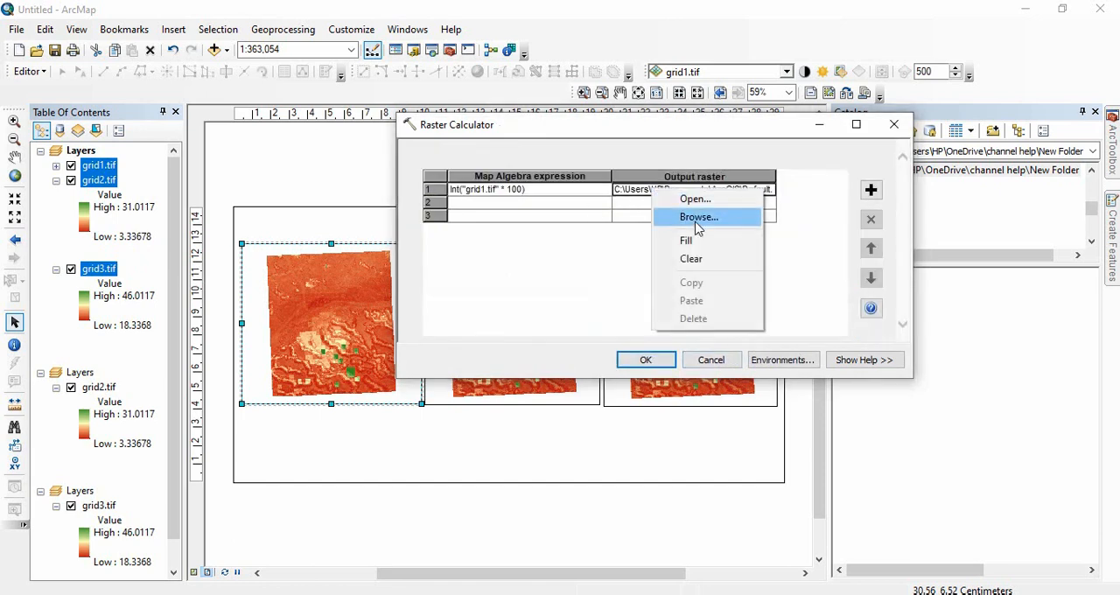
{"action": "left_click", "coordinate": [693, 216]}
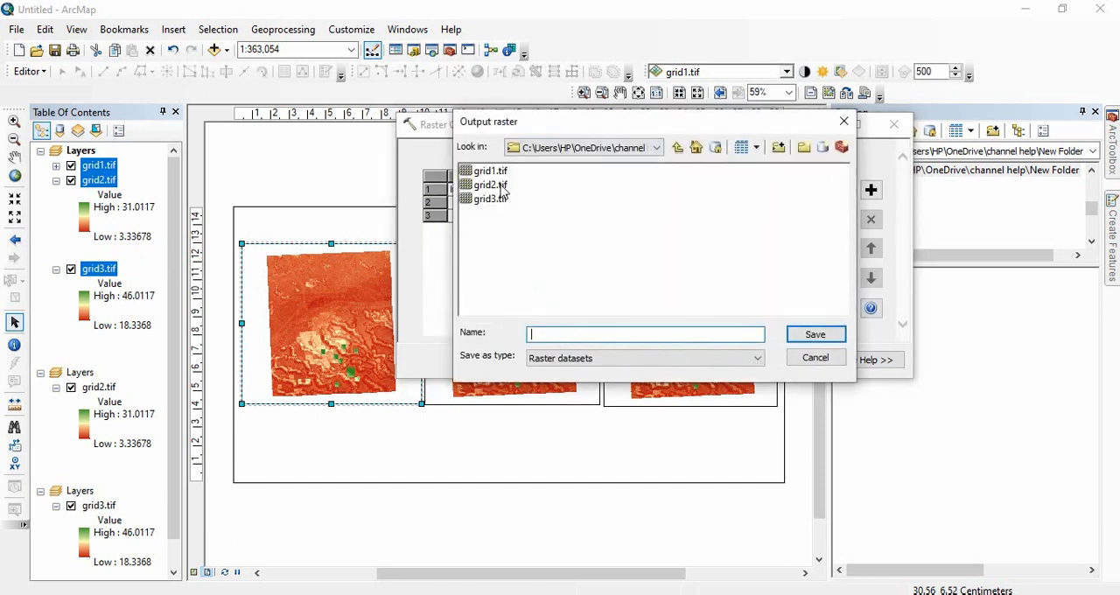
{"action": "left_click", "coordinate": [490, 172]}
{"action": "left_click", "coordinate": [550, 336]}
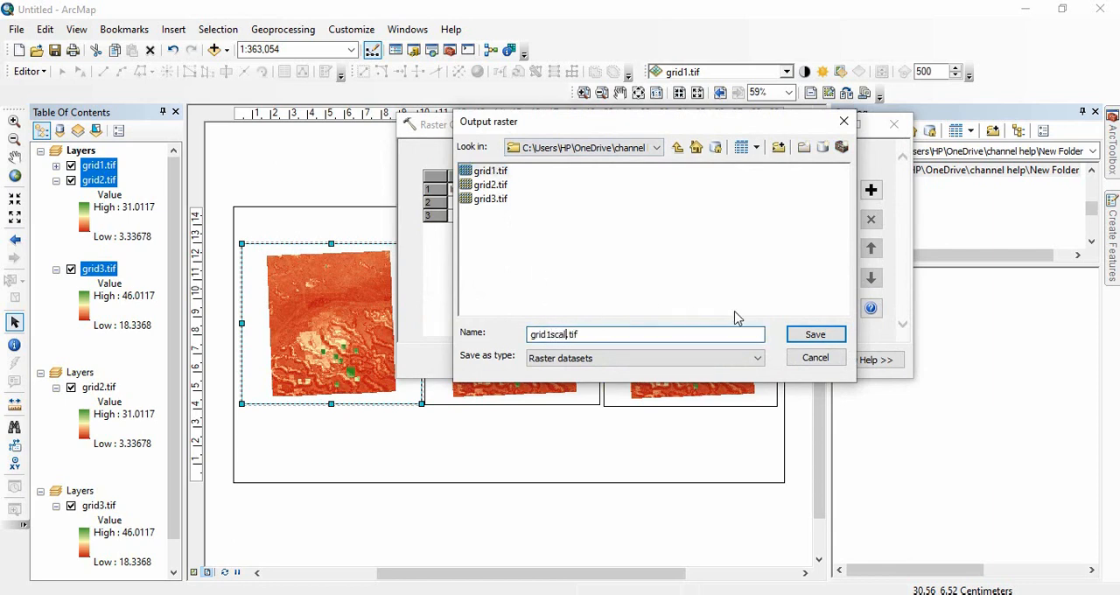
{"action": "key", "text": "Return"}
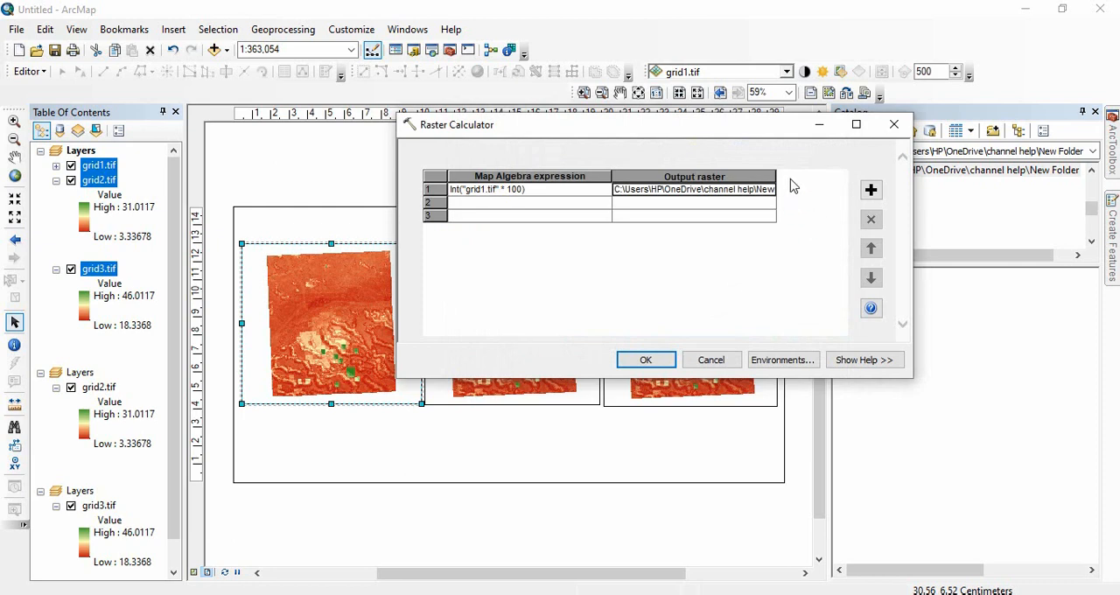
Set the second row's map algebra expression to Int("grid2.tif" * 100).
{"action": "double_click", "coordinate": [574, 203]}
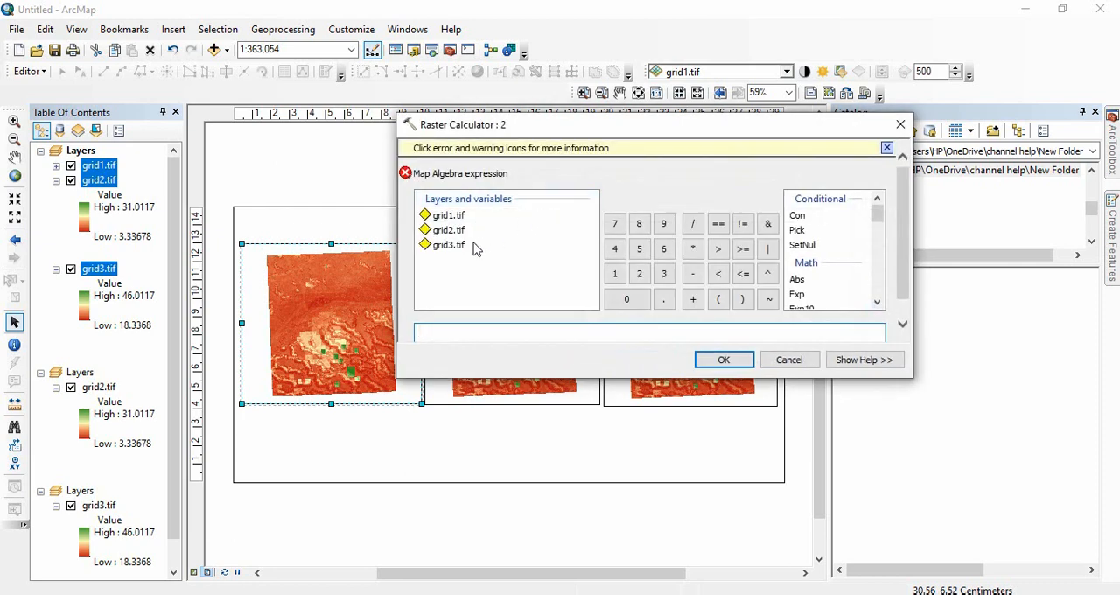
{"action": "left_click", "coordinate": [903, 324]}
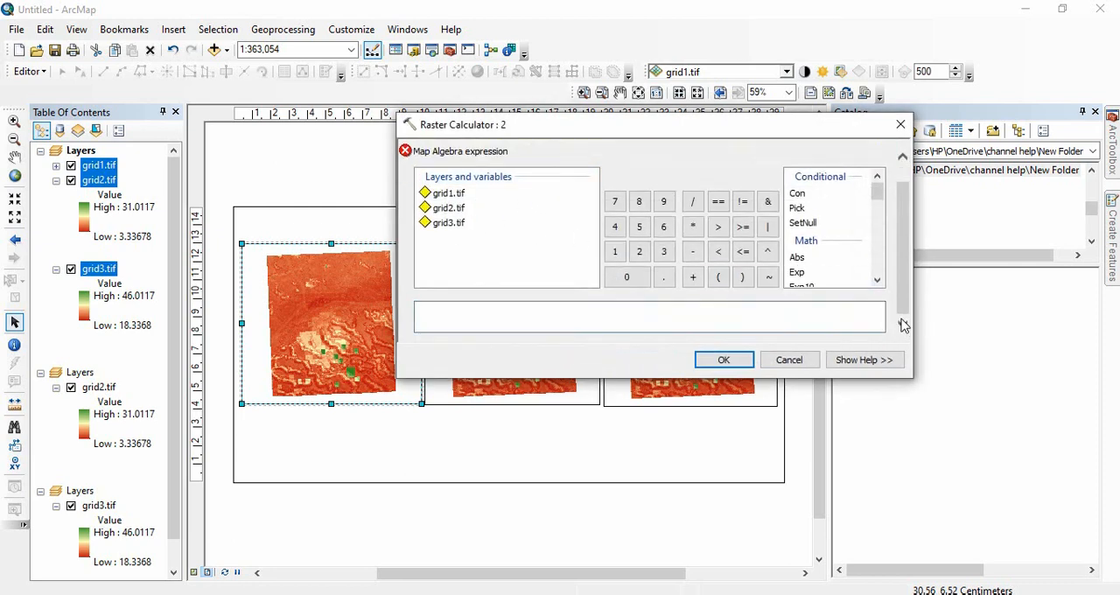
{"action": "left_click", "coordinate": [877, 280]}
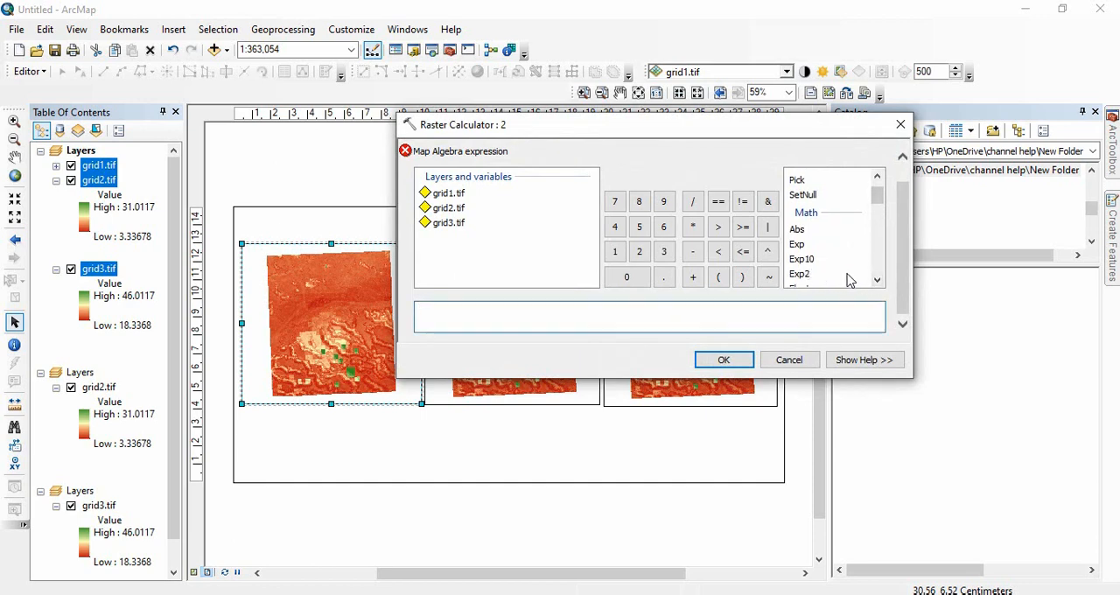
{"action": "scroll", "coordinate": [831, 278], "scroll_direction": "down", "scroll_amount": 1}
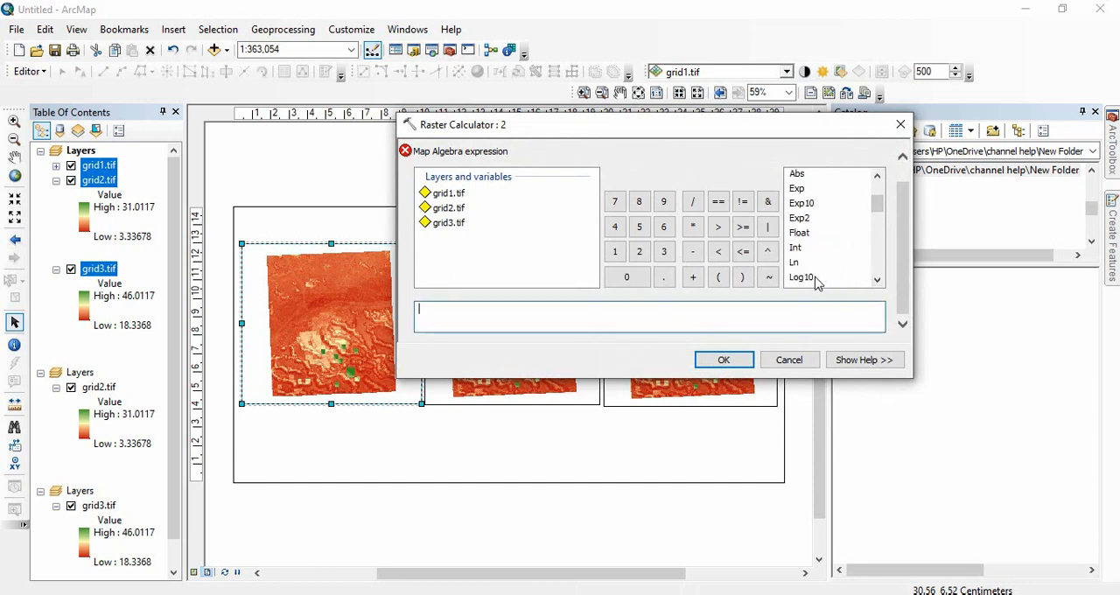
{"action": "double_click", "coordinate": [796, 248]}
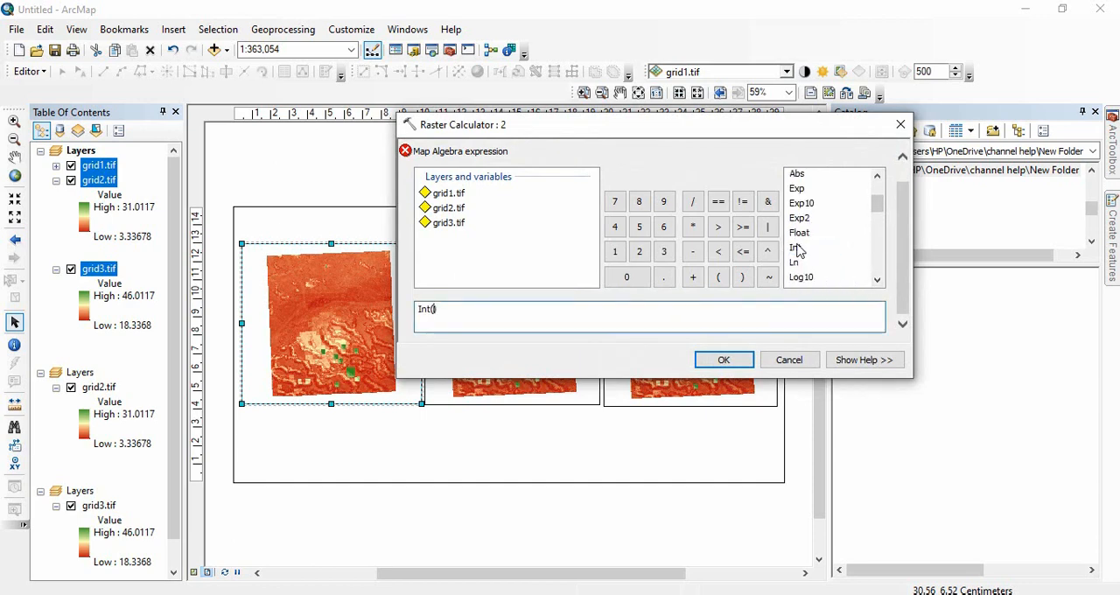
{"action": "double_click", "coordinate": [448, 208]}
{"action": "left_click", "coordinate": [692, 225]}
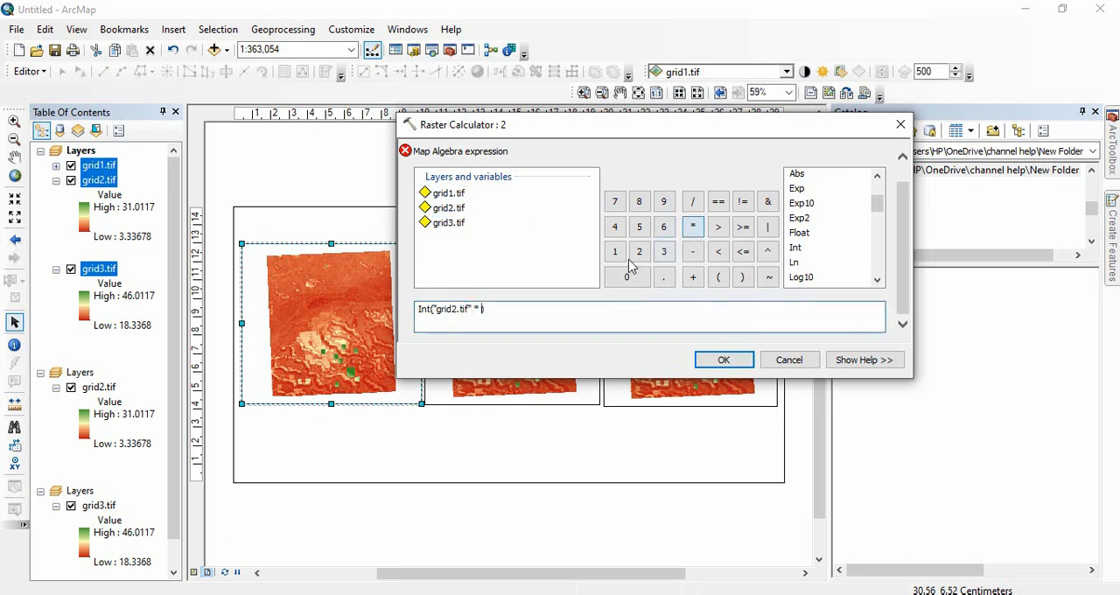
{"action": "left_click", "coordinate": [615, 254]}
{"action": "left_click", "coordinate": [626, 274]}
{"action": "left_click", "coordinate": [628, 276]}
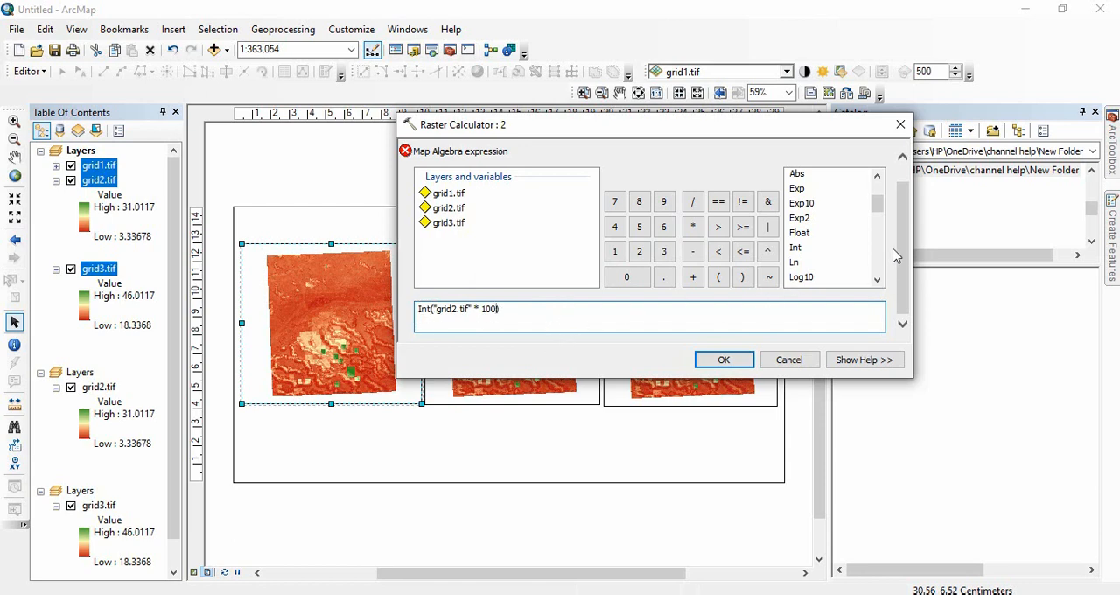
{"action": "left_click", "coordinate": [726, 359]}
Set the second row's output raster to grid2Scaled.tif in the folder holding the source grids.
{"action": "right_click", "coordinate": [710, 206]}
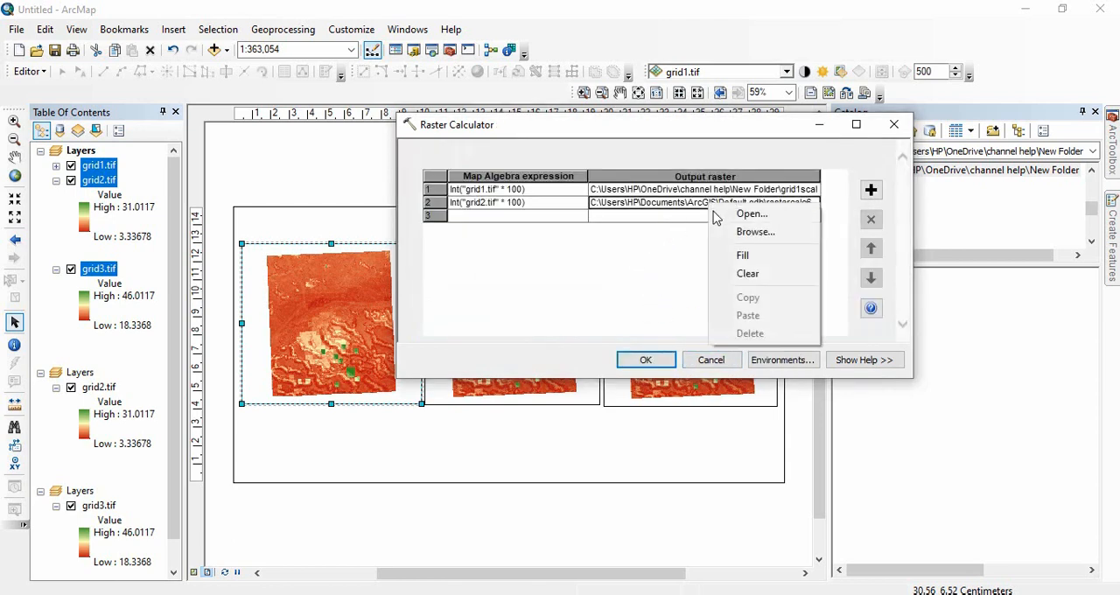
{"action": "left_click", "coordinate": [756, 233]}
{"action": "left_click", "coordinate": [490, 184]}
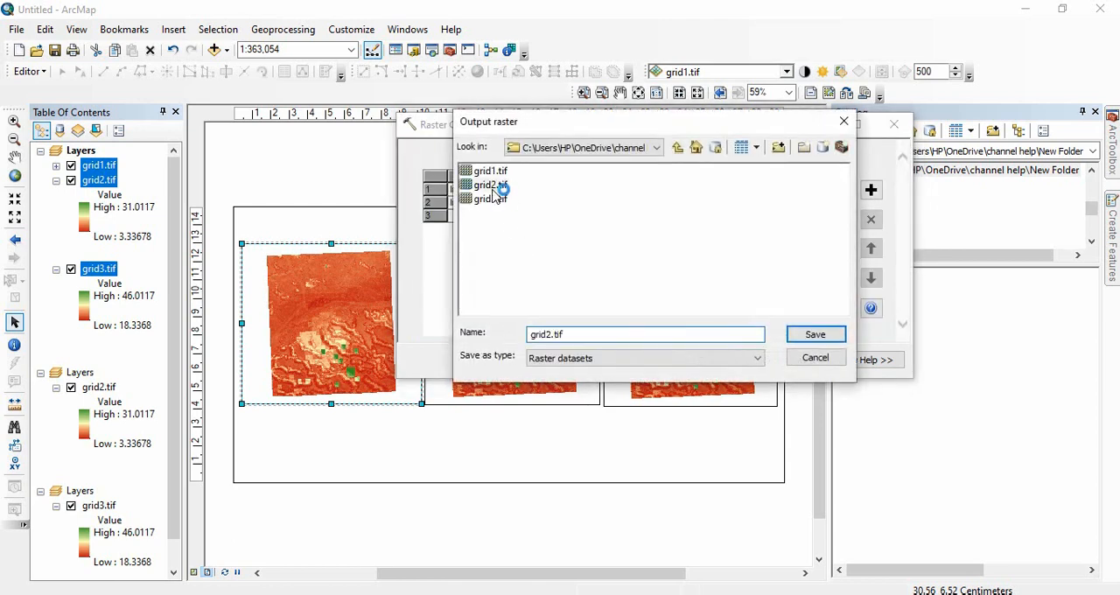
{"action": "left_click", "coordinate": [562, 334]}
{"action": "type", "text": "Scale"}
{"action": "key", "text": "Return"}
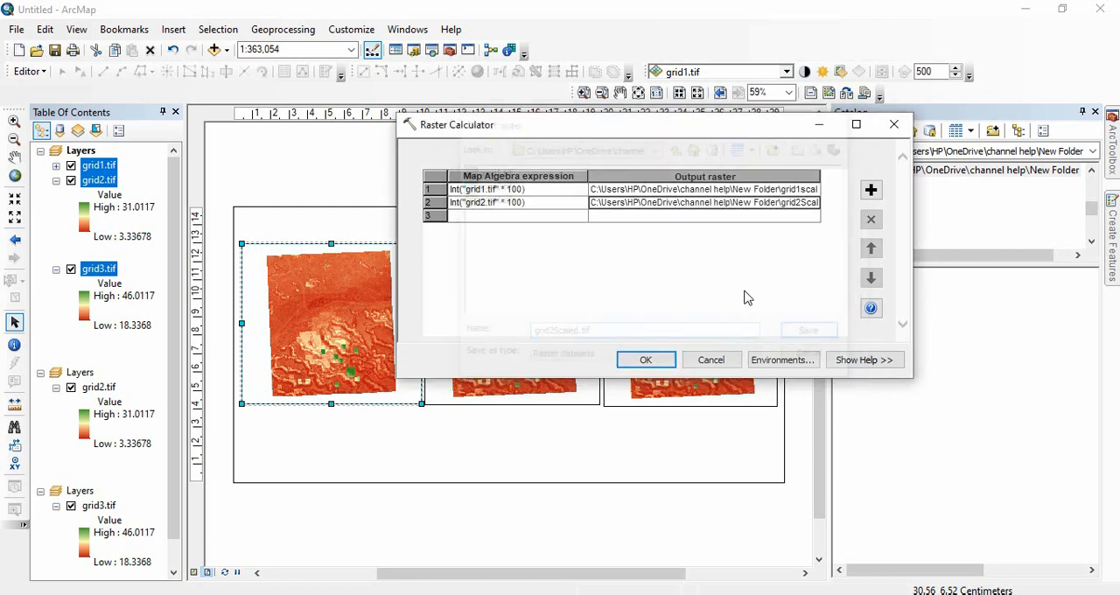
Set the third row's map algebra expression to Int("grid3.tif" * 100).
{"action": "right_click", "coordinate": [549, 221]}
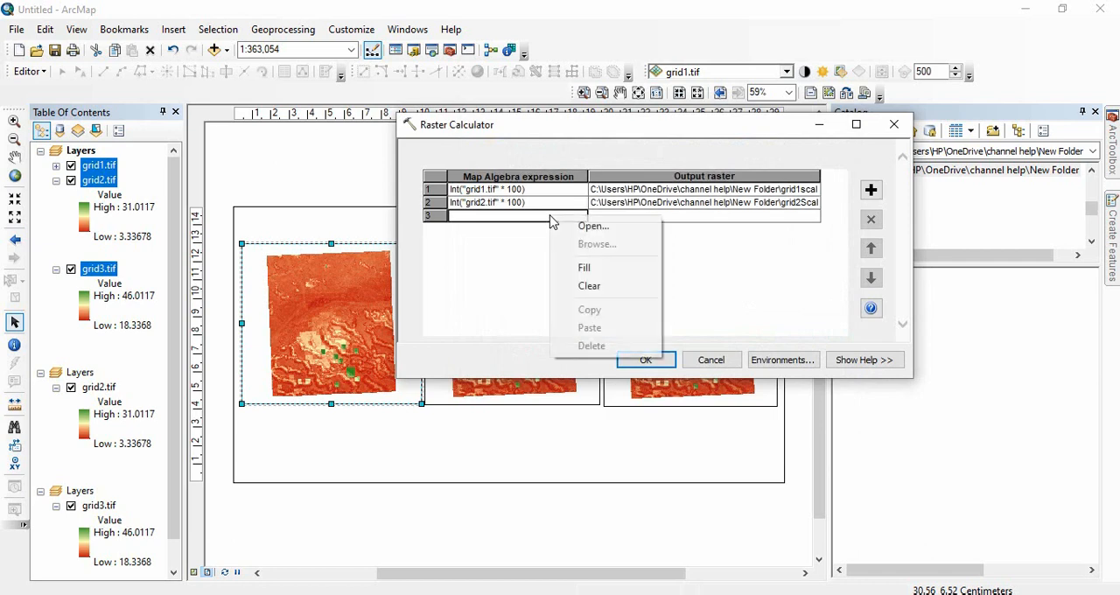
{"action": "left_click", "coordinate": [528, 226]}
{"action": "double_click", "coordinate": [528, 225]}
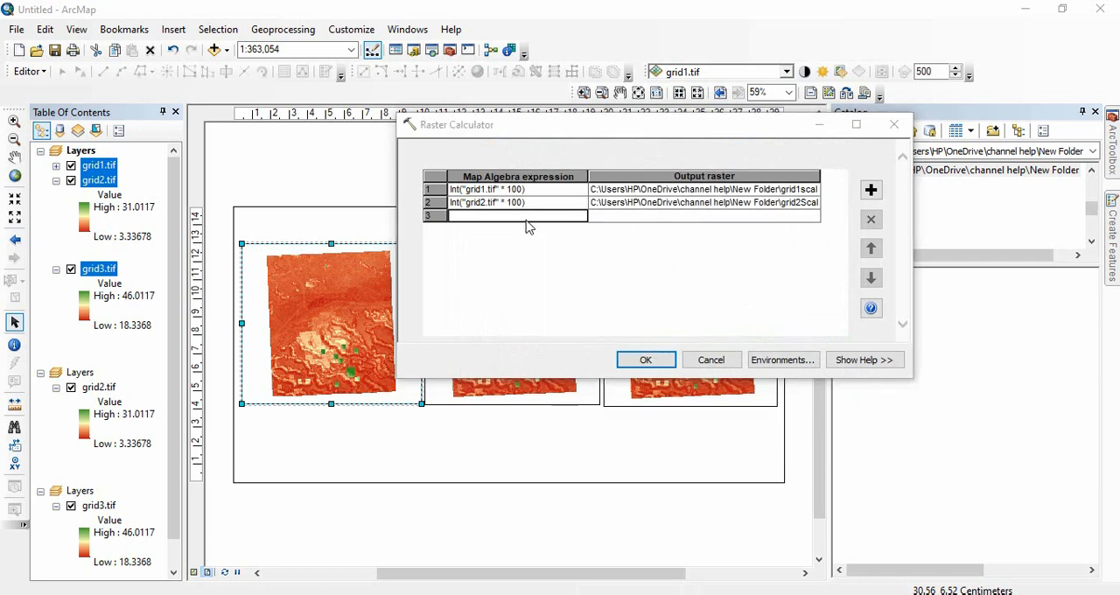
{"action": "scroll", "coordinate": [842, 293], "scroll_direction": "down", "scroll_amount": 4}
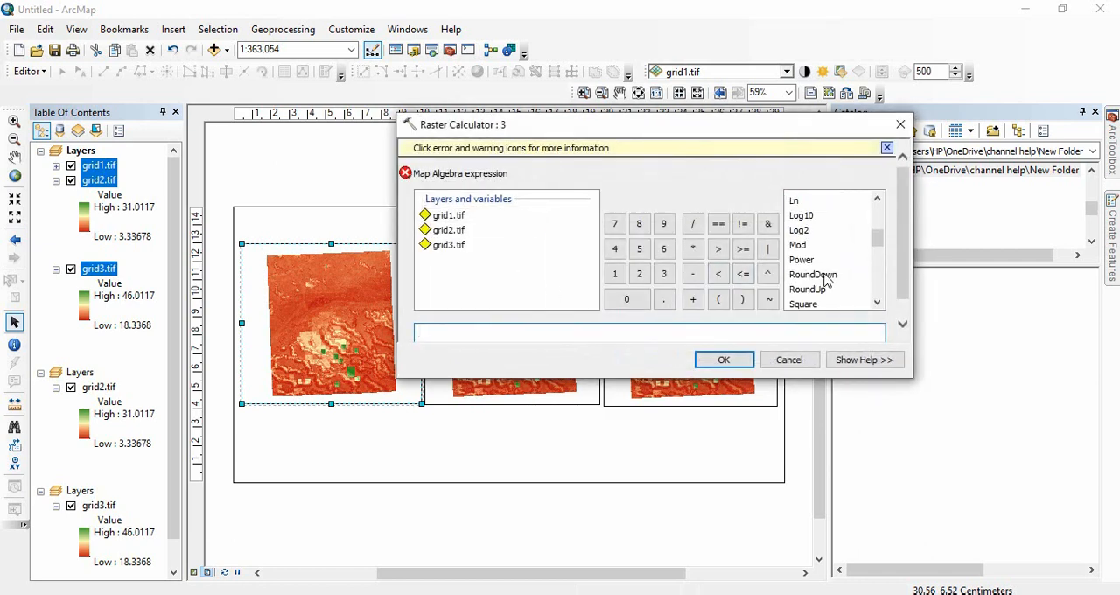
{"action": "scroll", "coordinate": [803, 234], "scroll_direction": "up", "scroll_amount": 2}
{"action": "double_click", "coordinate": [796, 242]}
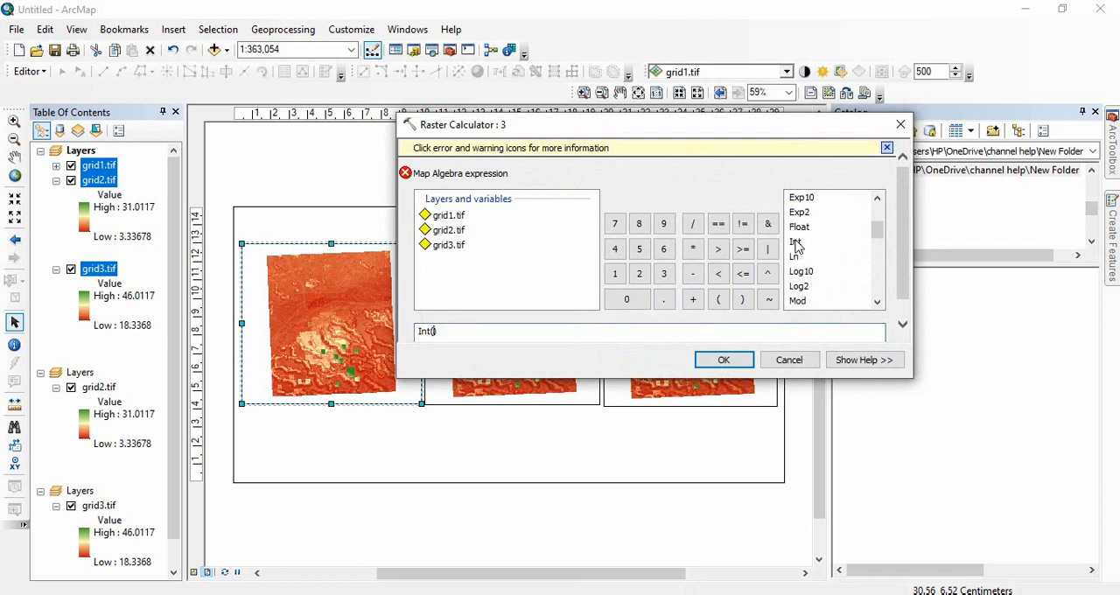
{"action": "double_click", "coordinate": [465, 245]}
{"action": "left_click", "coordinate": [692, 248]}
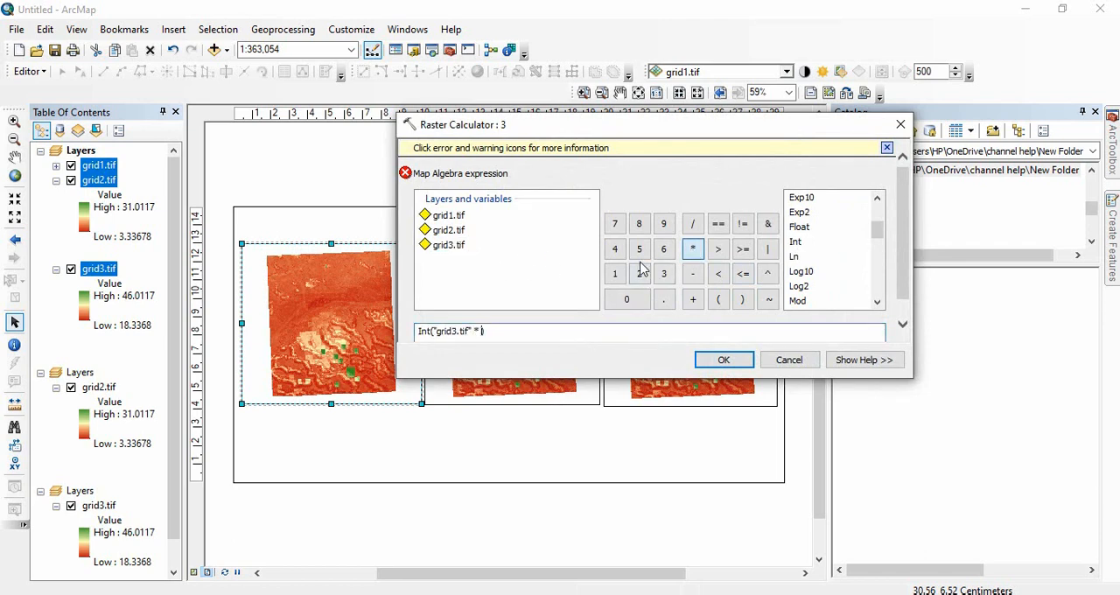
{"action": "left_click", "coordinate": [614, 274]}
{"action": "left_click", "coordinate": [639, 301]}
{"action": "left_click", "coordinate": [640, 304]}
{"action": "left_click", "coordinate": [728, 362]}
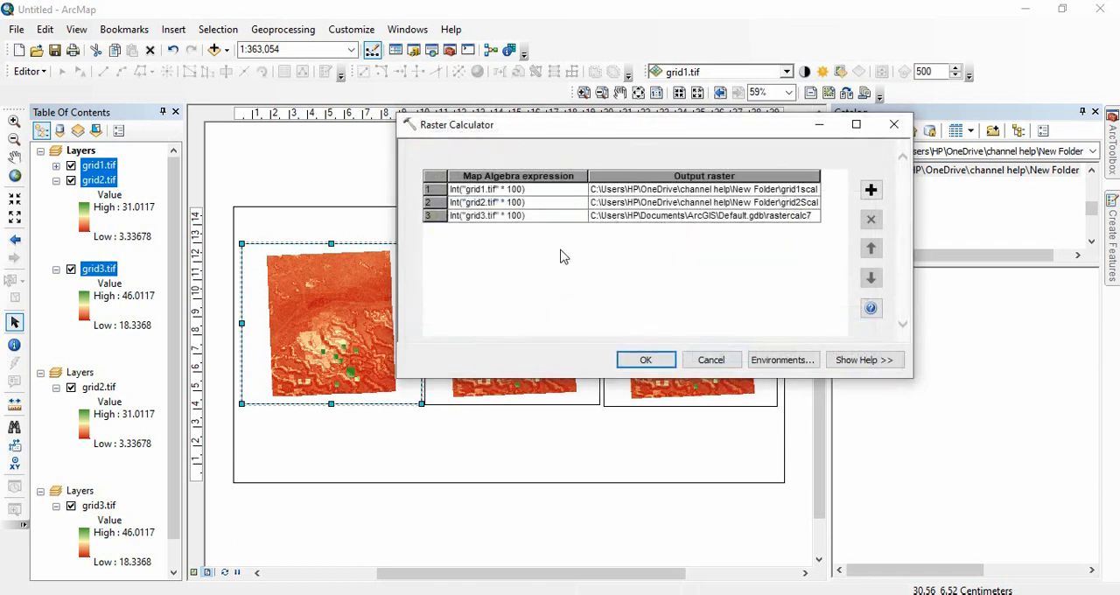
Set the third row's output raster to grid3scaled.tif in the folder holding the source grids.
{"action": "right_click", "coordinate": [714, 223]}
{"action": "left_click", "coordinate": [739, 243]}
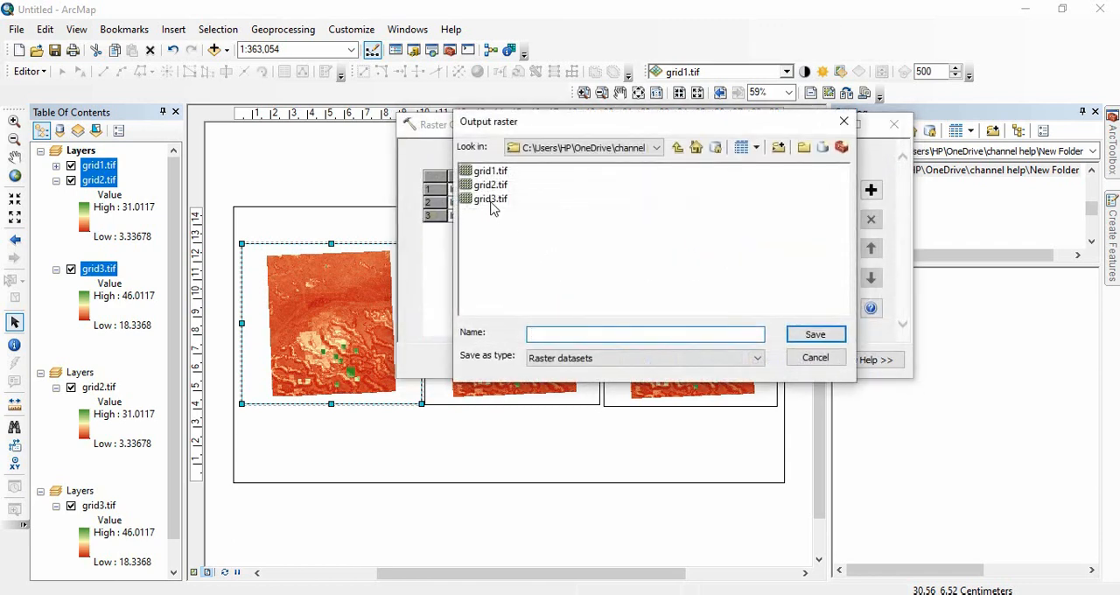
{"action": "left_click", "coordinate": [492, 199]}
{"action": "left_click", "coordinate": [546, 334]}
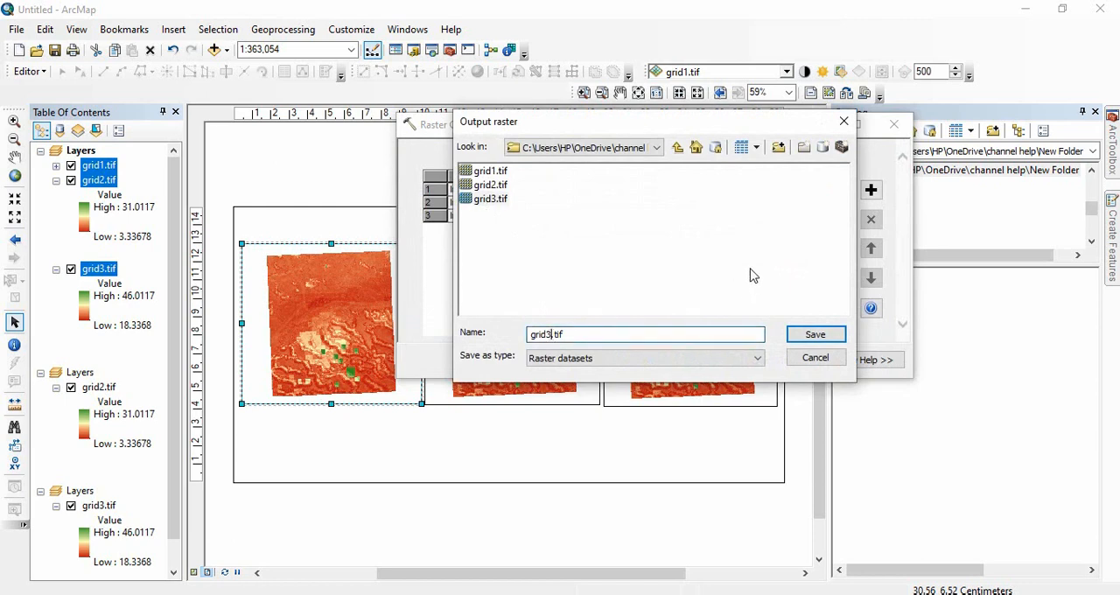
{"action": "type", "text": "scale"}
{"action": "key", "text": "Return"}
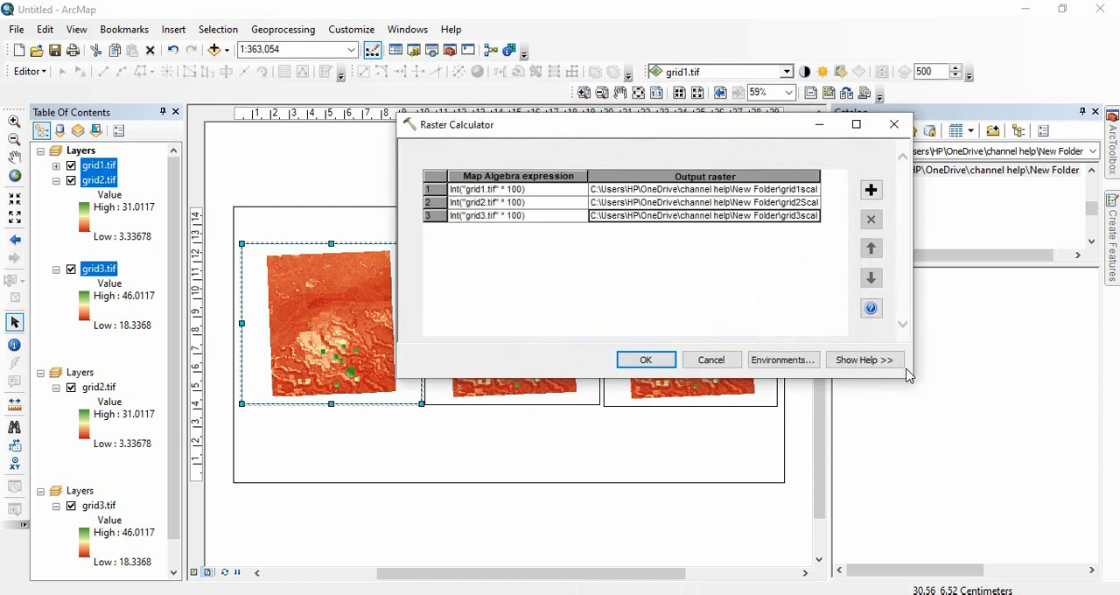
Enlarge the batch Raster Calculator dialog, check the values of all rows and run the batch.
{"action": "left_click_drag", "start_coordinate": [908, 377], "coordinate": [964, 464]}
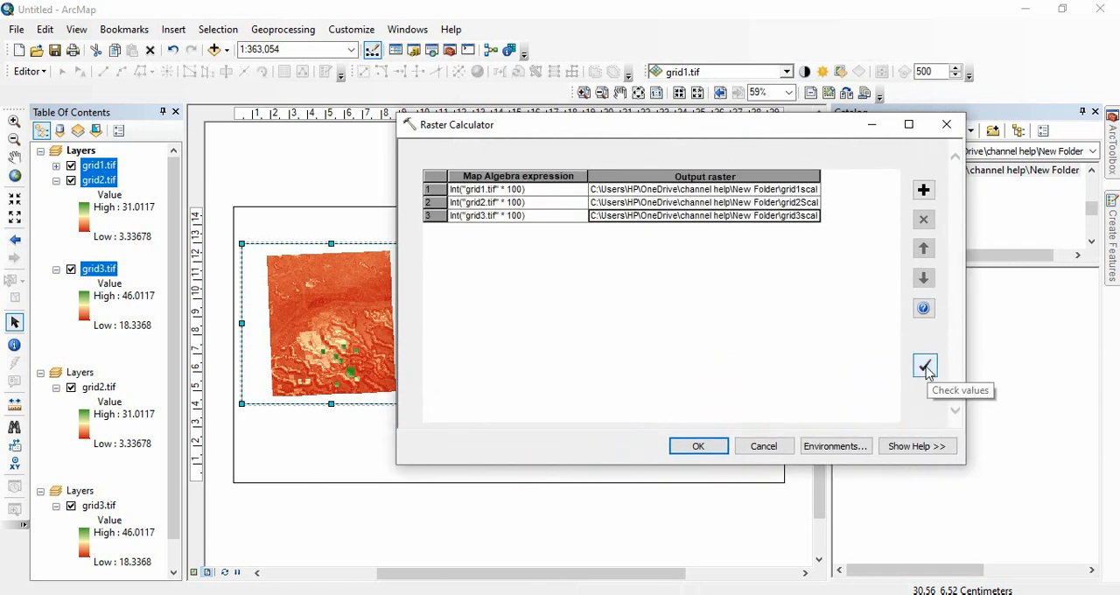
{"action": "left_click", "coordinate": [925, 366]}
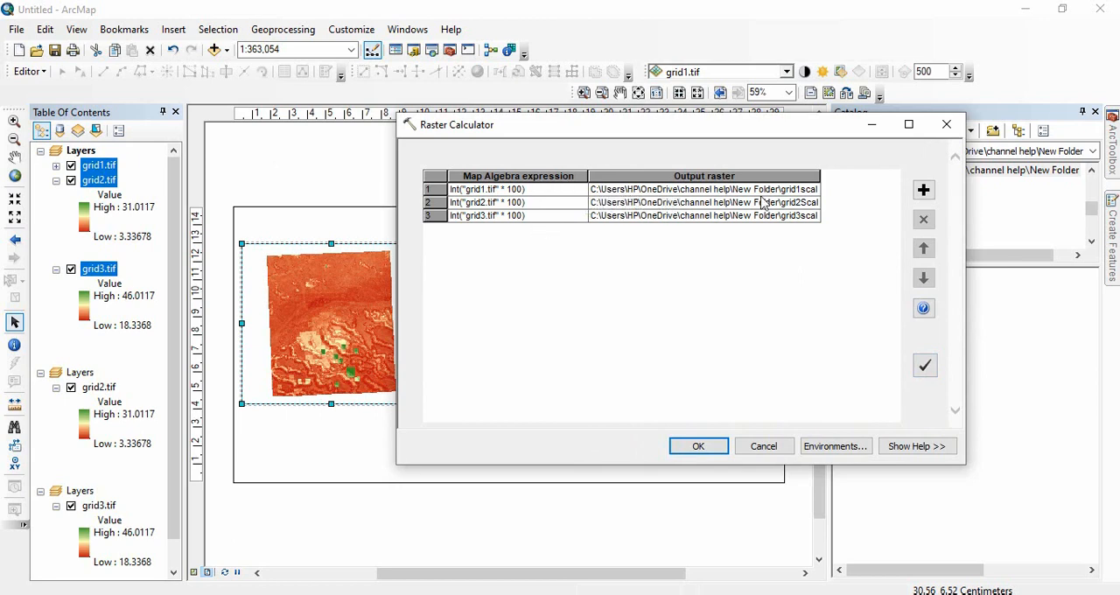
{"action": "left_click", "coordinate": [721, 452]}
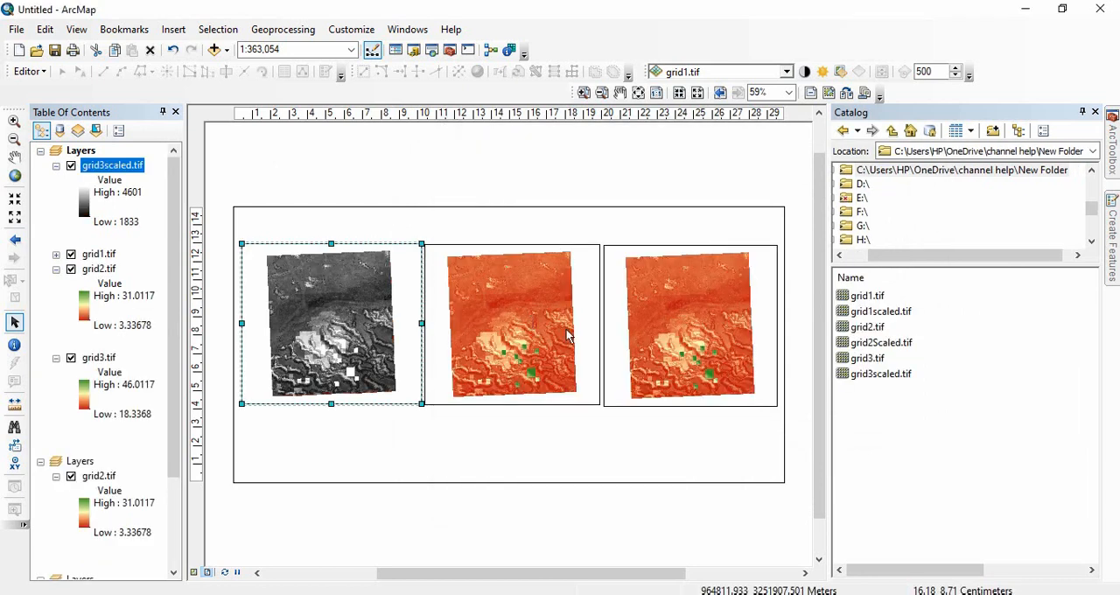
Remove the automatically added grid3scaled.tif layer from the first data frame.
{"action": "left_click", "coordinate": [940, 376]}
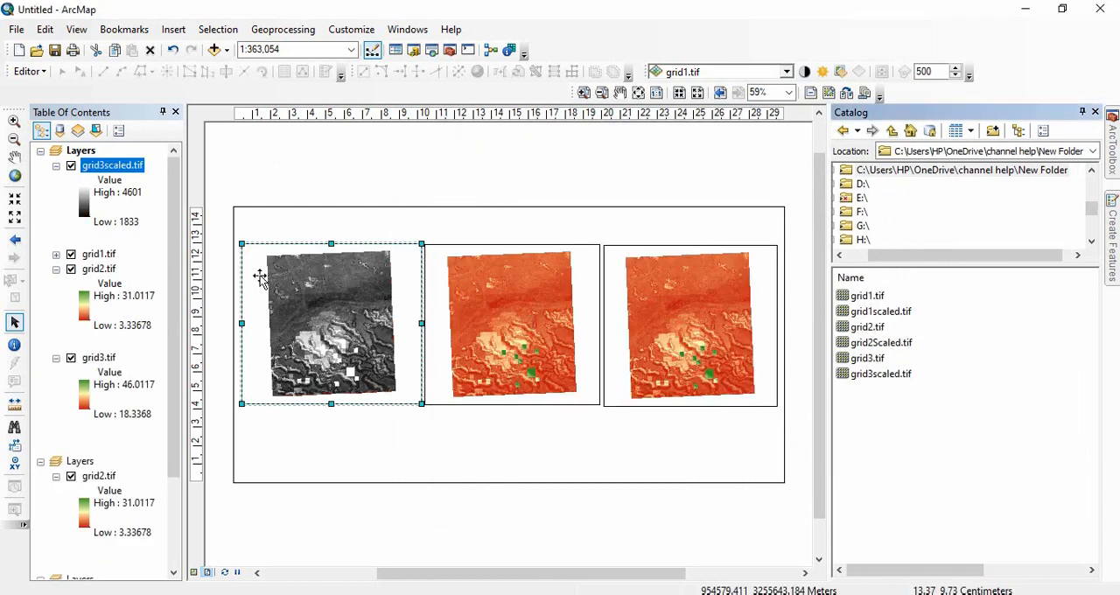
{"action": "right_click", "coordinate": [127, 162]}
{"action": "left_click", "coordinate": [175, 193]}
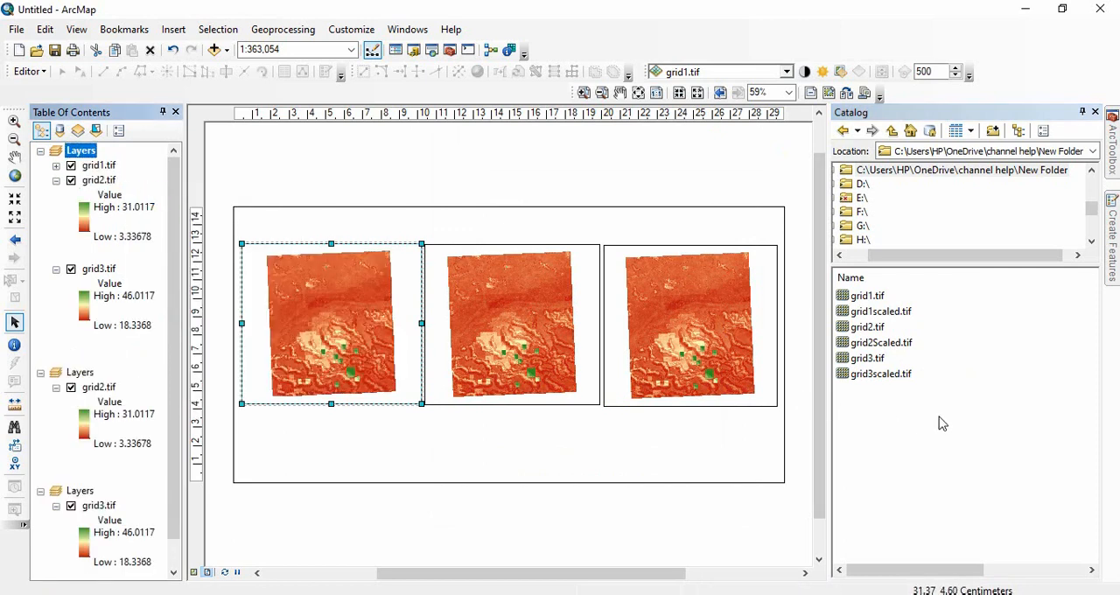
Add grid1scaled.tif, grid2Scaled.tif and grid3scaled.tif from the catalog folder to the first data frame below grid3.tif.
{"action": "left_click", "coordinate": [903, 314]}
{"action": "left_click", "coordinate": [898, 343], "text": "ctrl"}
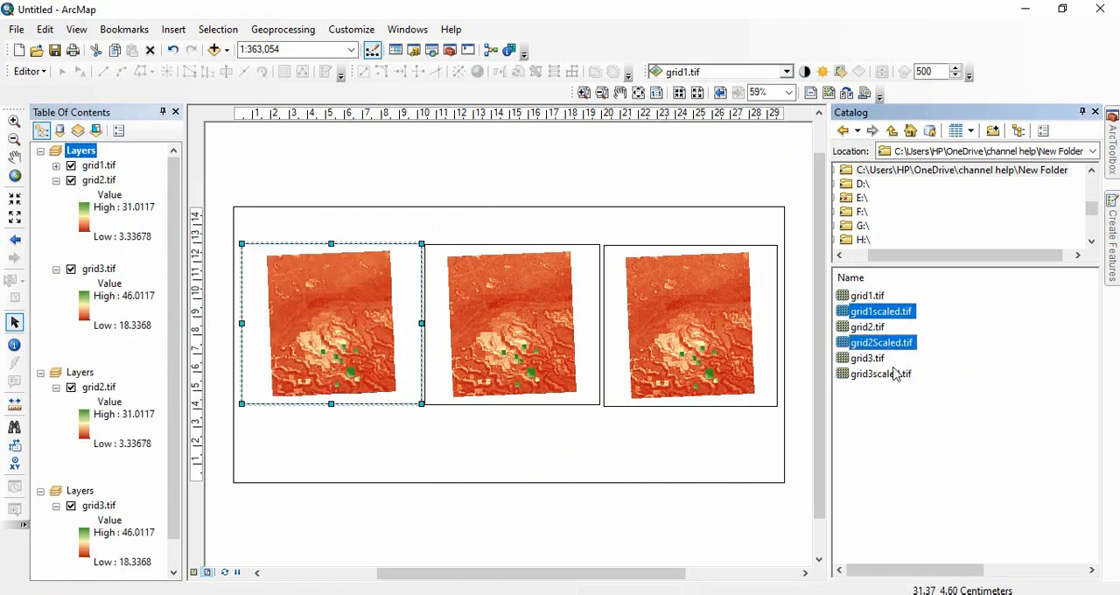
{"action": "left_click", "coordinate": [891, 375], "text": "ctrl"}
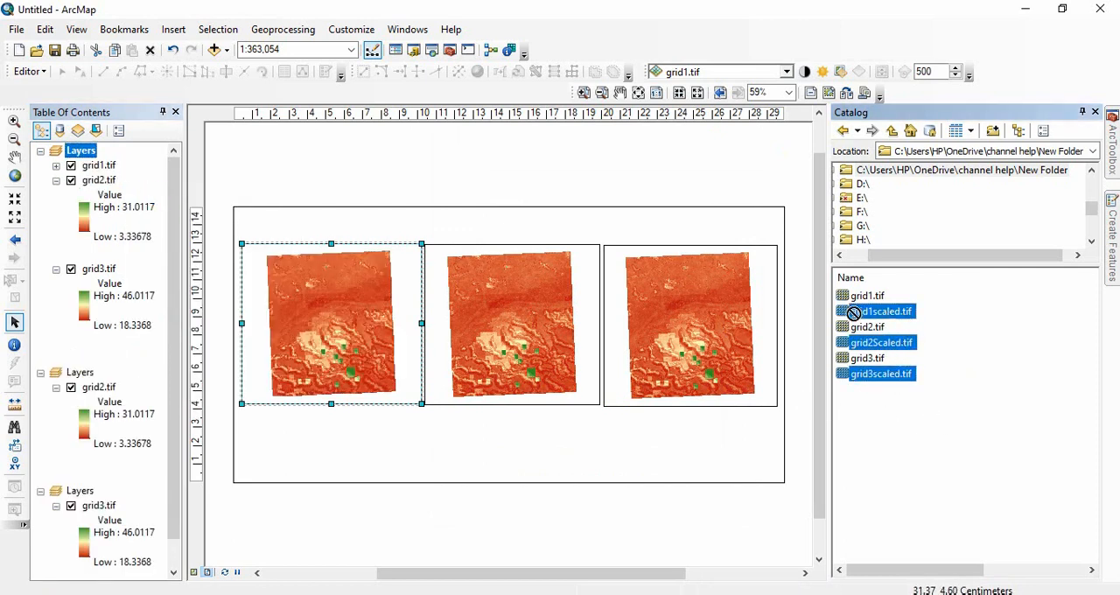
{"action": "left_click_drag", "start_coordinate": [228, 279], "coordinate": [105, 280]}
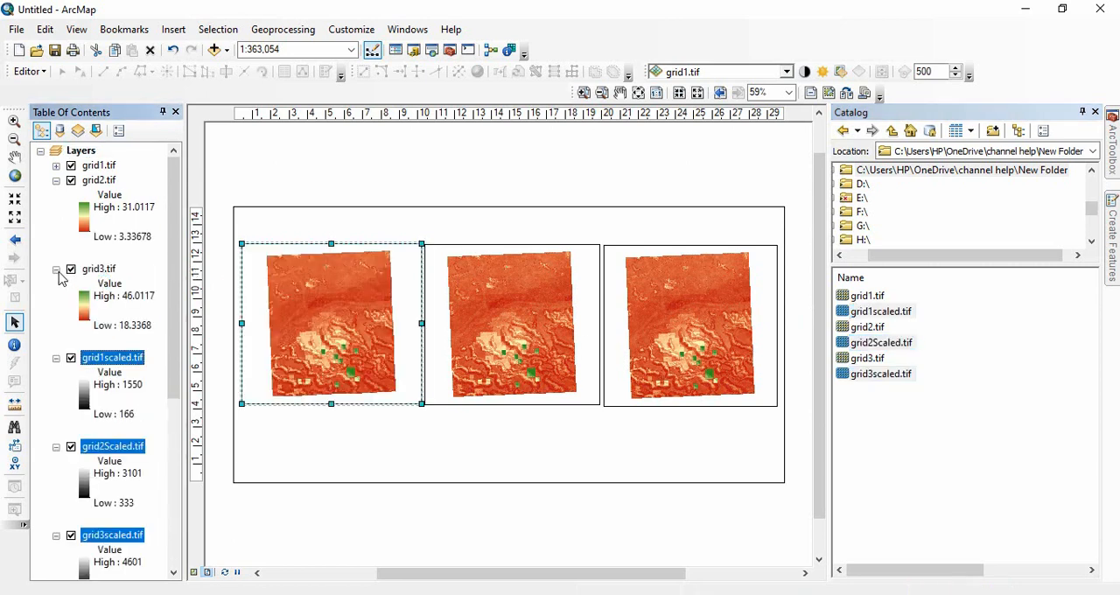
Collapse the legends of grid2.tif, grid3.tif and the three scaled rasters in the first data frame.
{"action": "left_click", "coordinate": [56, 270]}
{"action": "left_click", "coordinate": [56, 180]}
{"action": "left_click", "coordinate": [56, 210]}
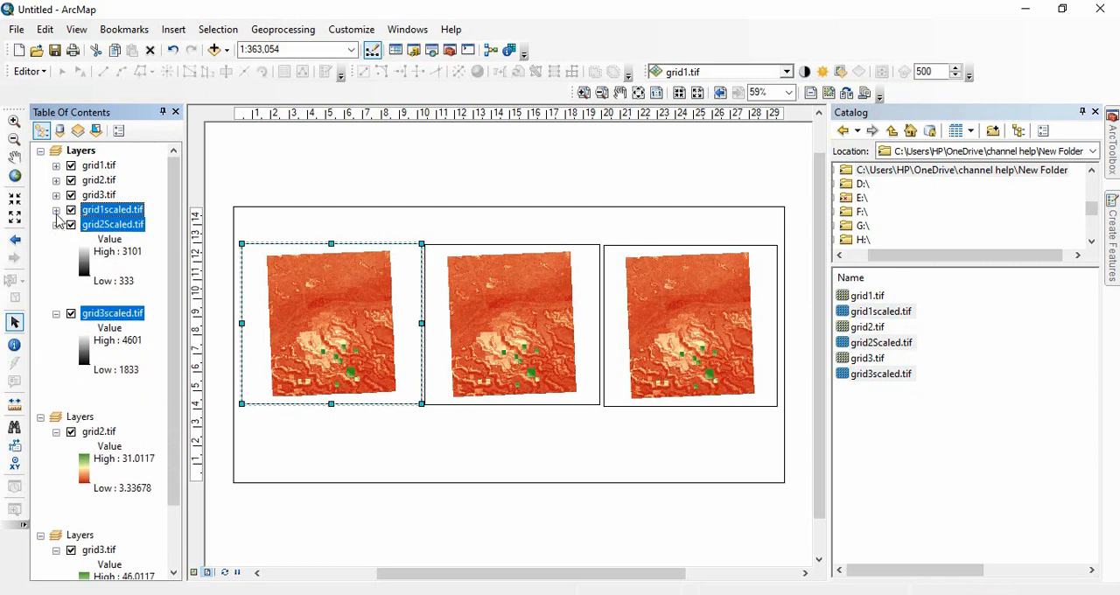
{"action": "left_click", "coordinate": [56, 224]}
{"action": "left_click", "coordinate": [56, 240]}
Copy grid3scaled.tif into the third data frame and grid2Scaled.tif into the second data frame.
{"action": "left_click", "coordinate": [129, 241]}
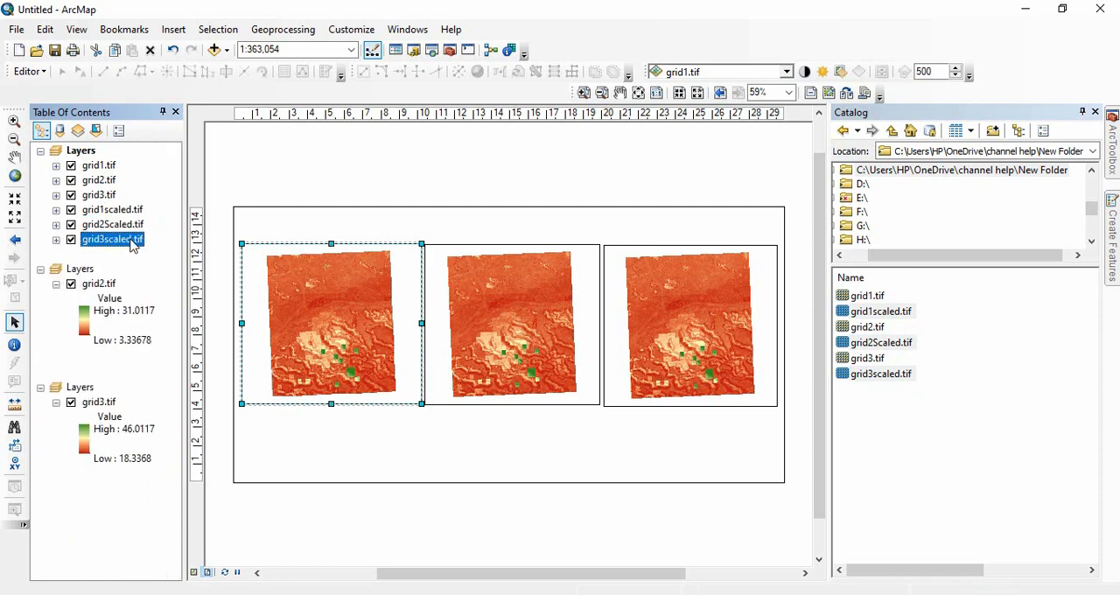
{"action": "left_click_drag", "start_coordinate": [116, 250], "coordinate": [110, 488]}
{"action": "left_click_drag", "start_coordinate": [129, 232], "coordinate": [110, 366]}
Hide every layer except grid1scaled.tif in the first data frame, and hide grid2.tif and grid3.tif in the other two.
{"action": "left_click", "coordinate": [71, 224]}
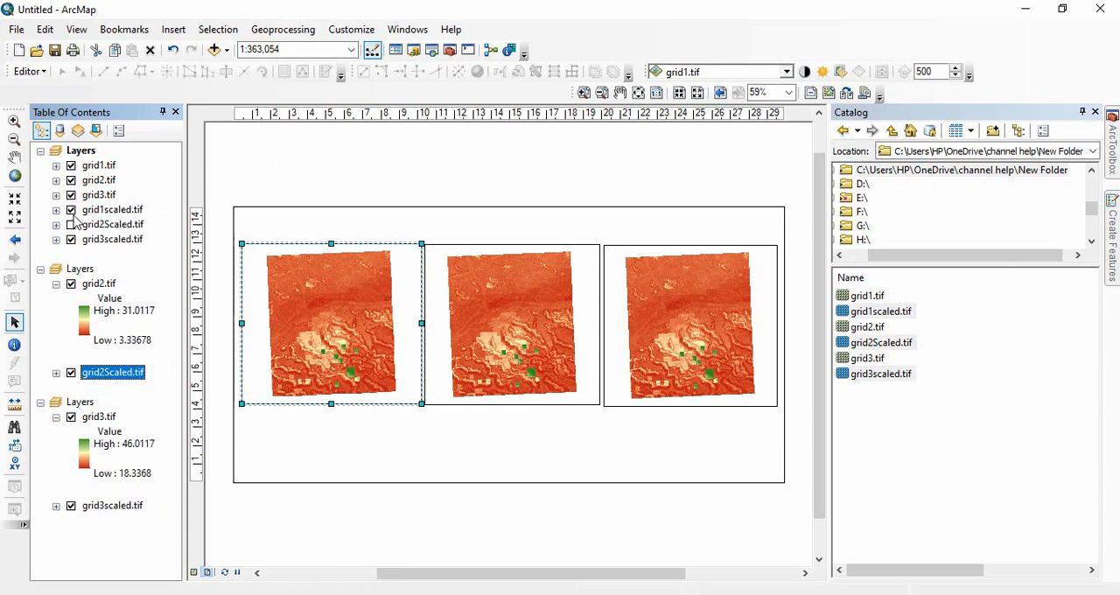
{"action": "left_click", "coordinate": [71, 238]}
{"action": "left_click", "coordinate": [71, 194]}
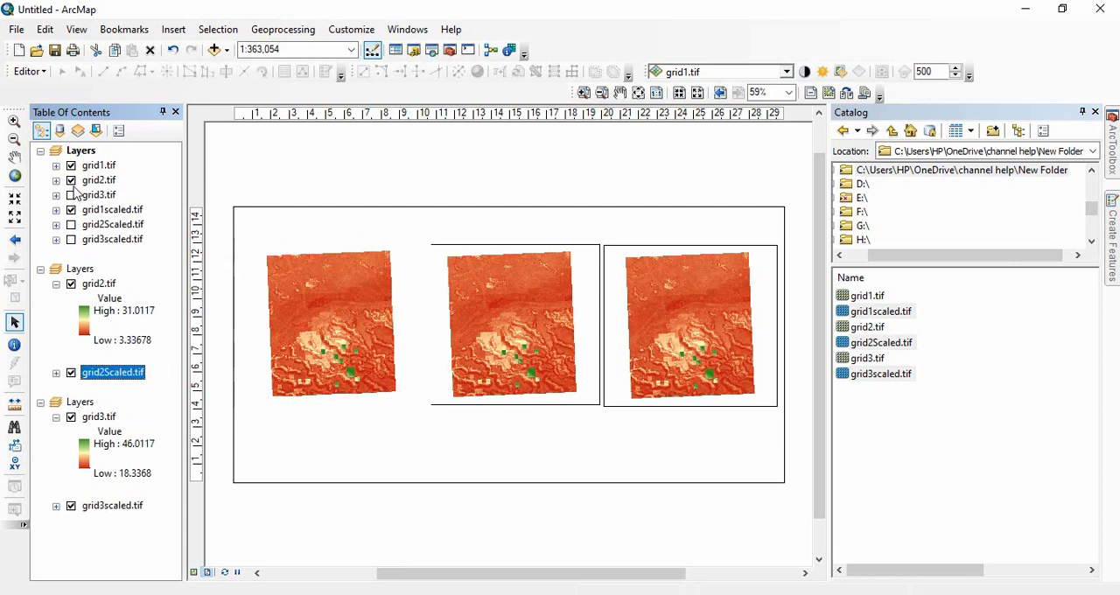
{"action": "left_click", "coordinate": [71, 180]}
{"action": "left_click", "coordinate": [71, 164]}
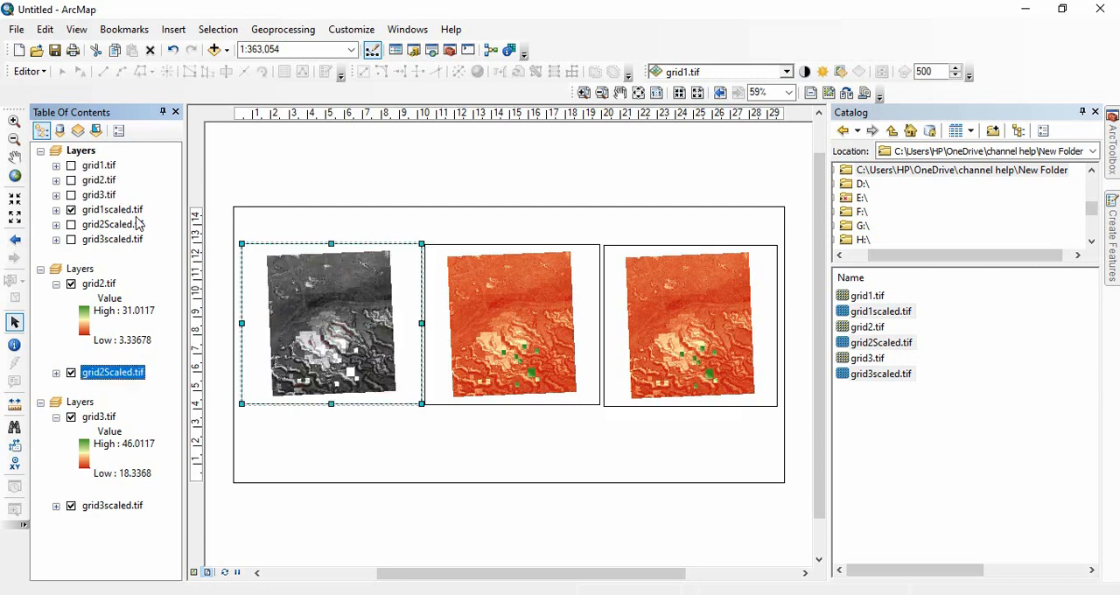
{"action": "left_click", "coordinate": [71, 283]}
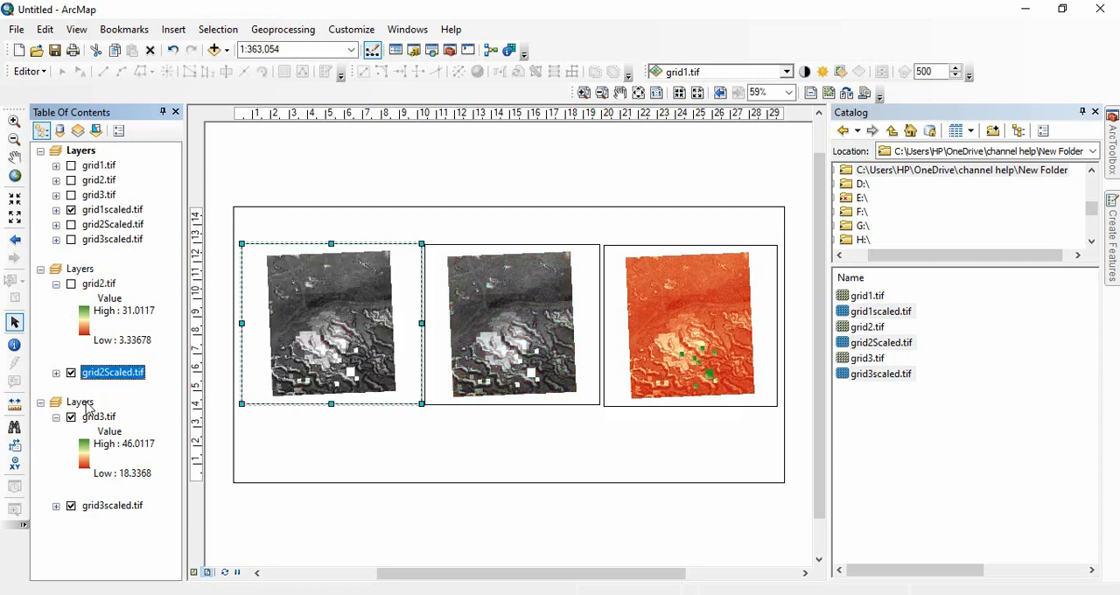
{"action": "left_click", "coordinate": [71, 416]}
In the second and third data frames, collapse the original rasters' legends and expand those of grid2Scaled.tif and grid3scaled.tif.
{"action": "left_click", "coordinate": [56, 284]}
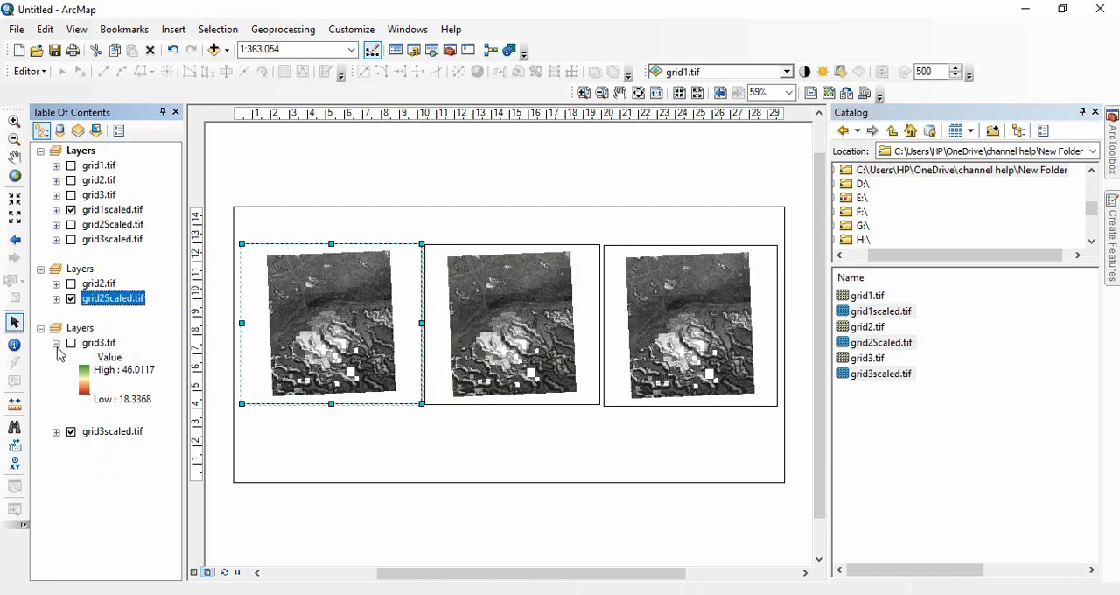
{"action": "left_click", "coordinate": [56, 343]}
{"action": "left_click", "coordinate": [56, 298]}
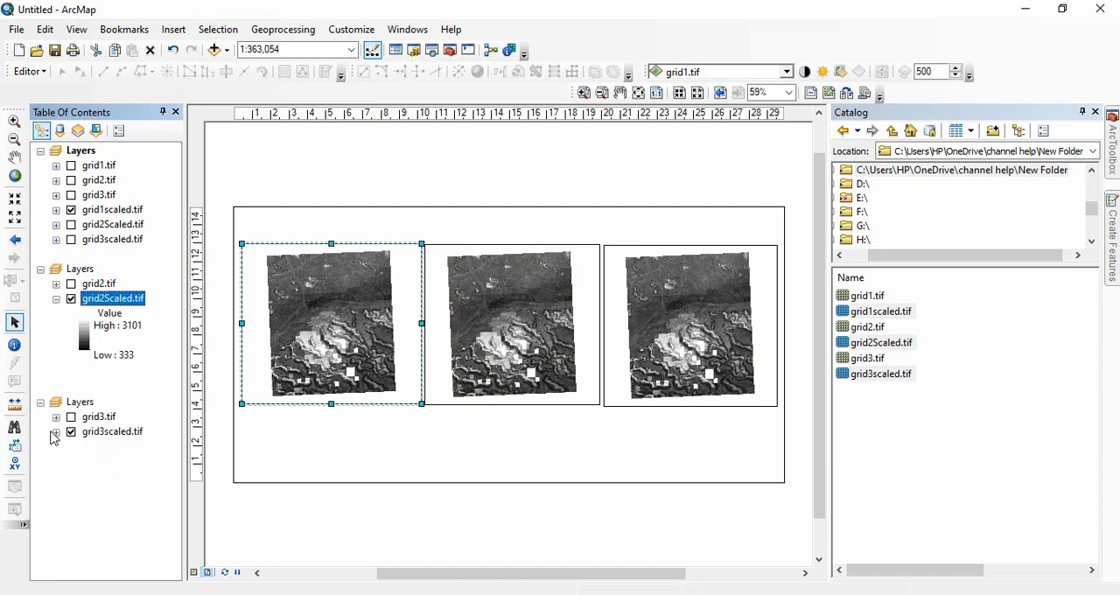
{"action": "left_click", "coordinate": [56, 431]}
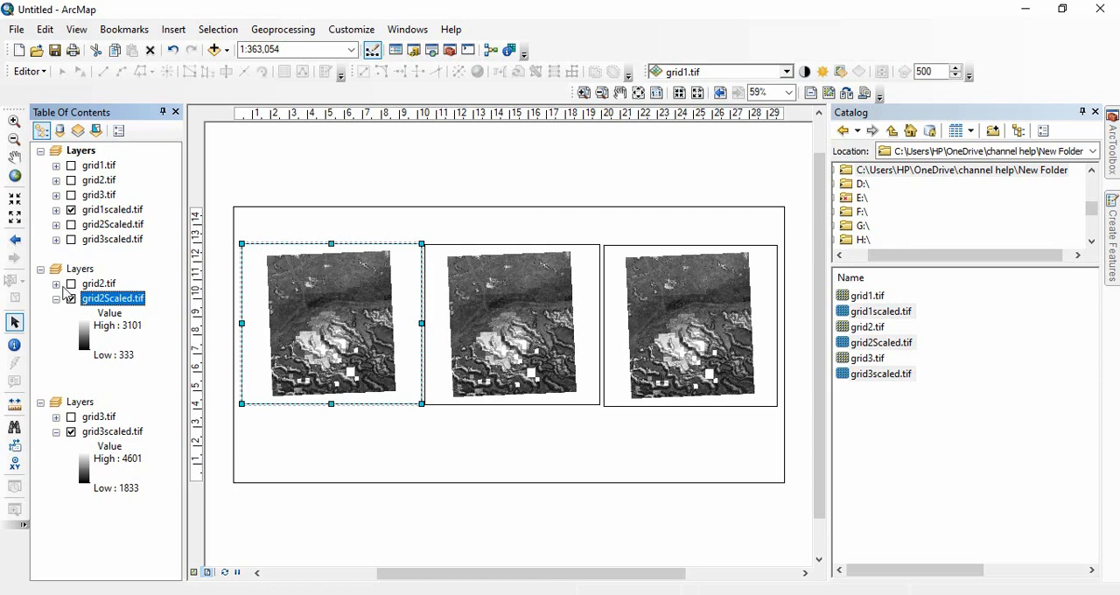
Compare the value ranges of grid2.tif and grid2Scaled.tif, and examine grid2Scaled.tif's Unique Values symbology without applying it.
{"action": "left_click", "coordinate": [56, 284]}
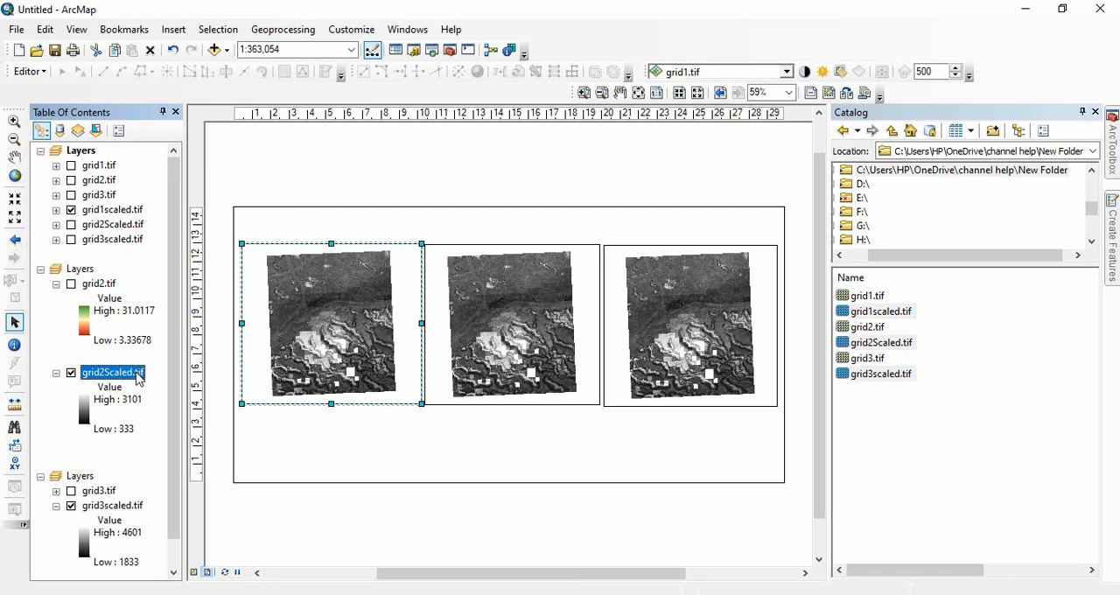
{"action": "double_click", "coordinate": [137, 378]}
{"action": "left_click", "coordinate": [341, 178]}
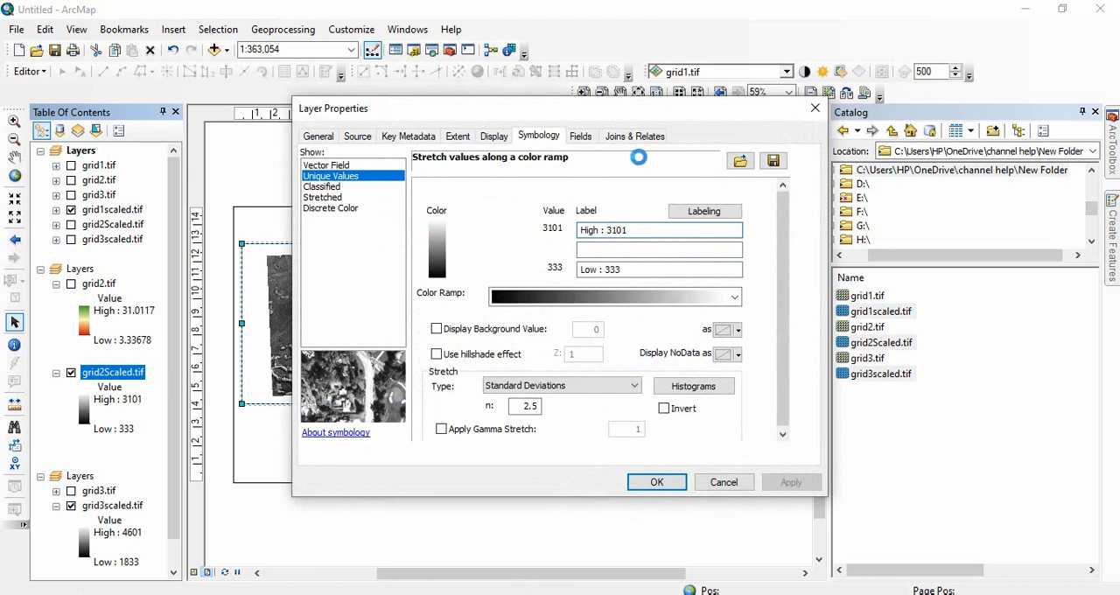
{"action": "left_click_drag", "start_coordinate": [753, 253], "coordinate": [751, 372]}
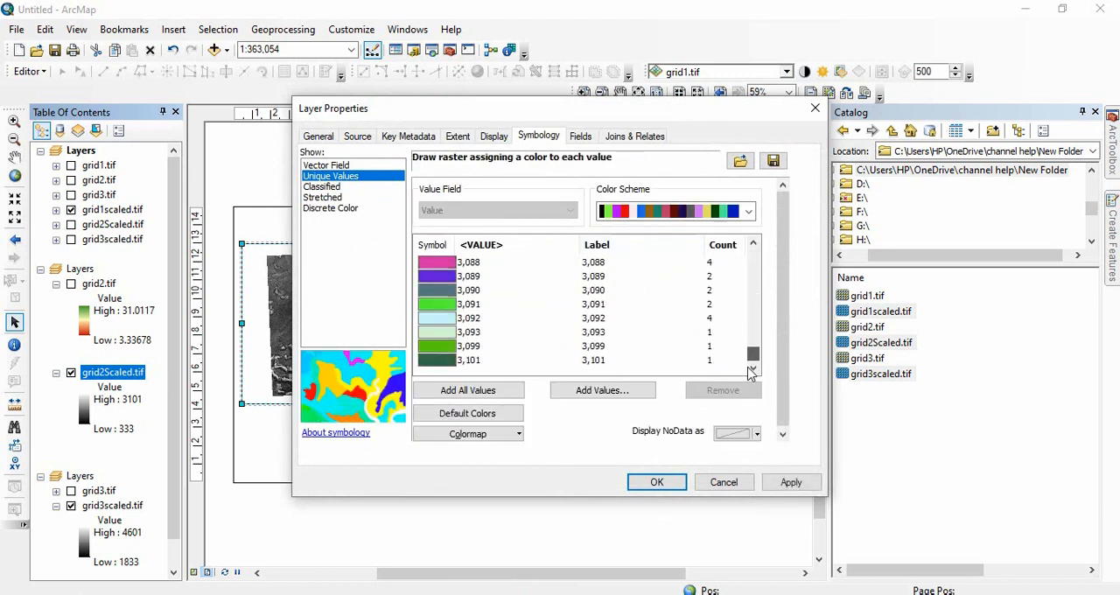
{"action": "left_click", "coordinate": [723, 482]}
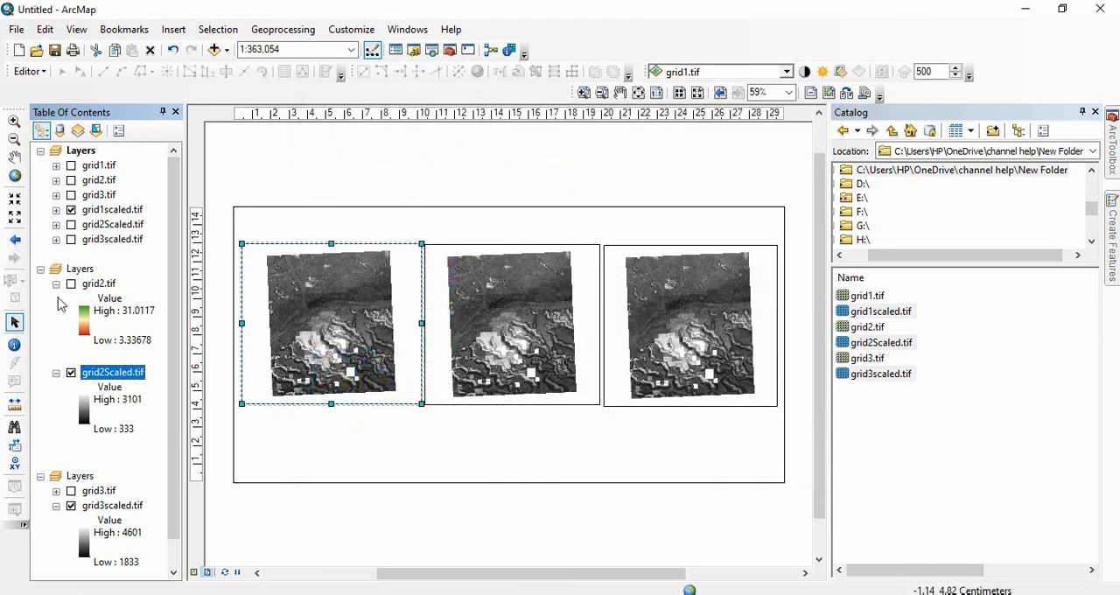
{"action": "left_click", "coordinate": [56, 283]}
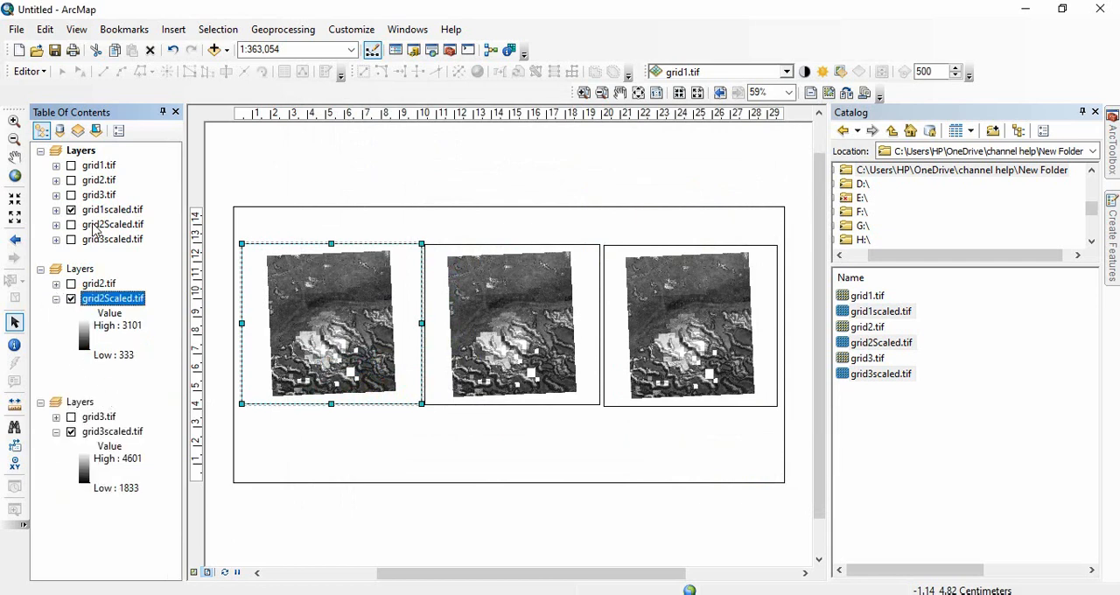
{"action": "left_click", "coordinate": [1044, 337]}
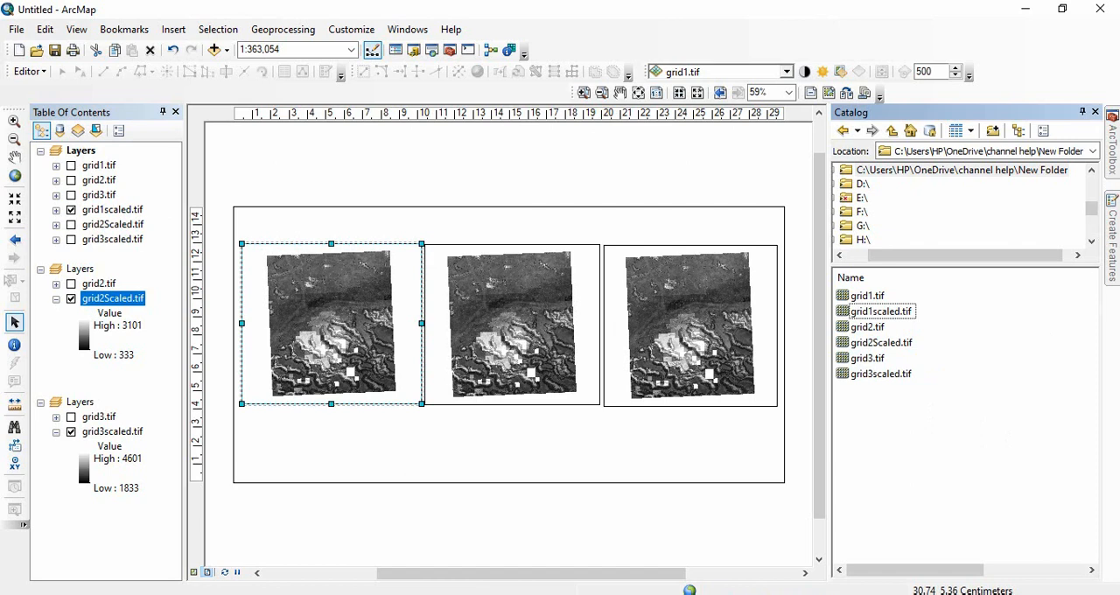
Create a random raster named CreateRandom2 with a cell size of 30 and the same extent as grid1.tif.
{"action": "left_click", "coordinate": [1113, 167]}
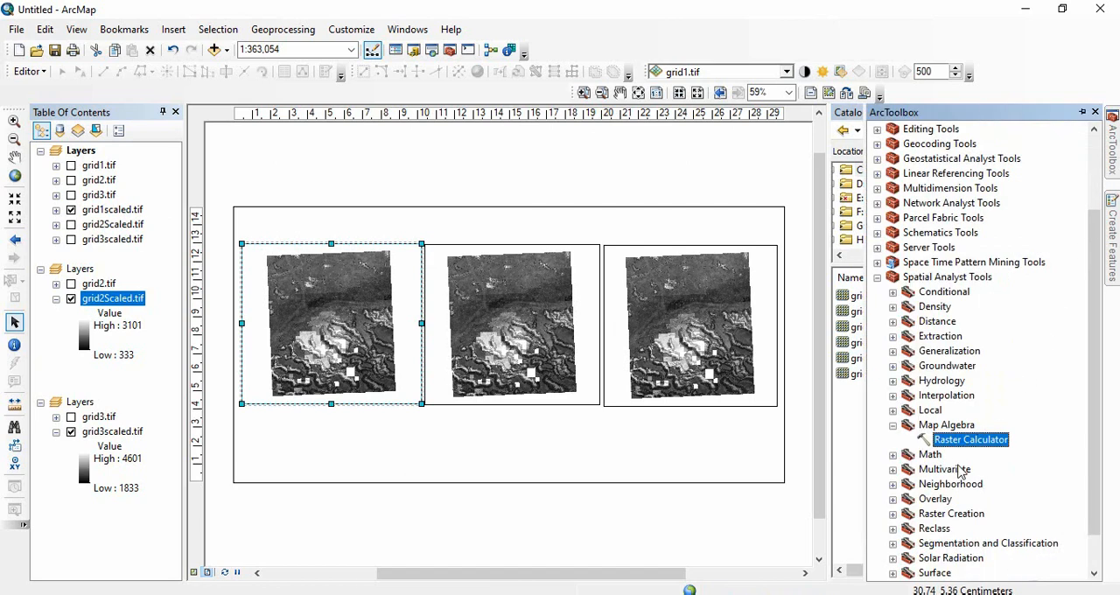
{"action": "scroll", "coordinate": [967, 455], "scroll_direction": "down", "scroll_amount": 1}
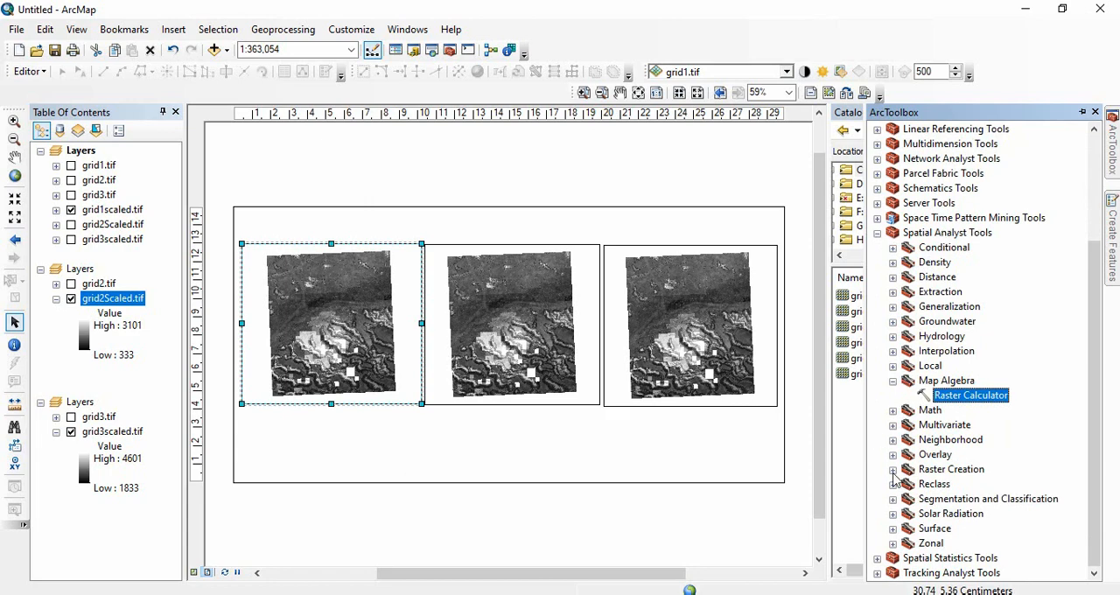
{"action": "left_click", "coordinate": [892, 470]}
{"action": "double_click", "coordinate": [970, 516]}
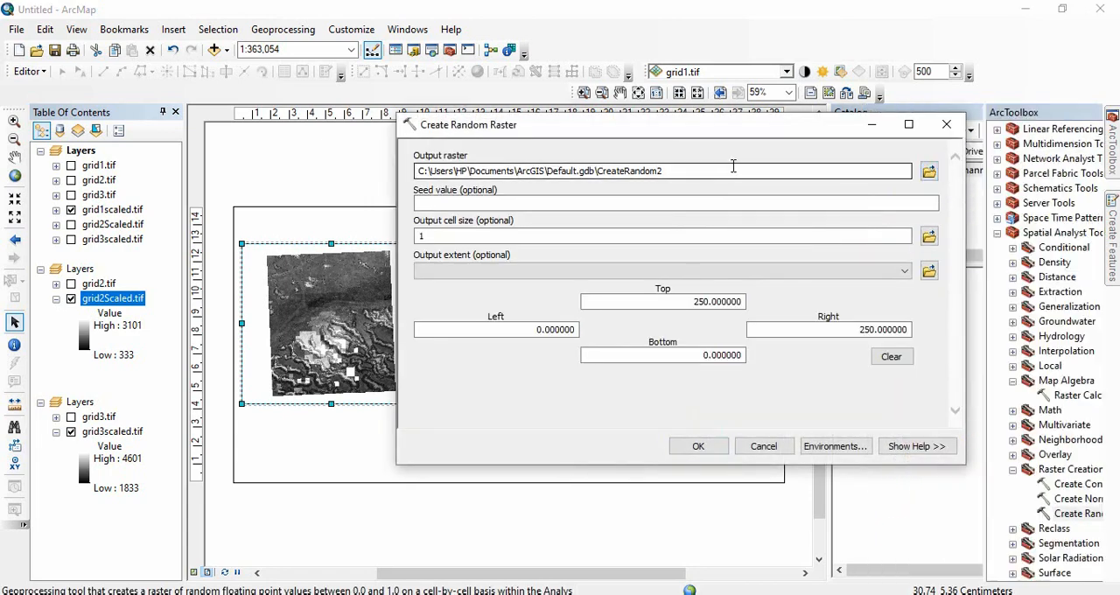
{"action": "key", "text": "Tab"}
{"action": "key", "text": "Tab"}
{"action": "type", "text": "30"}
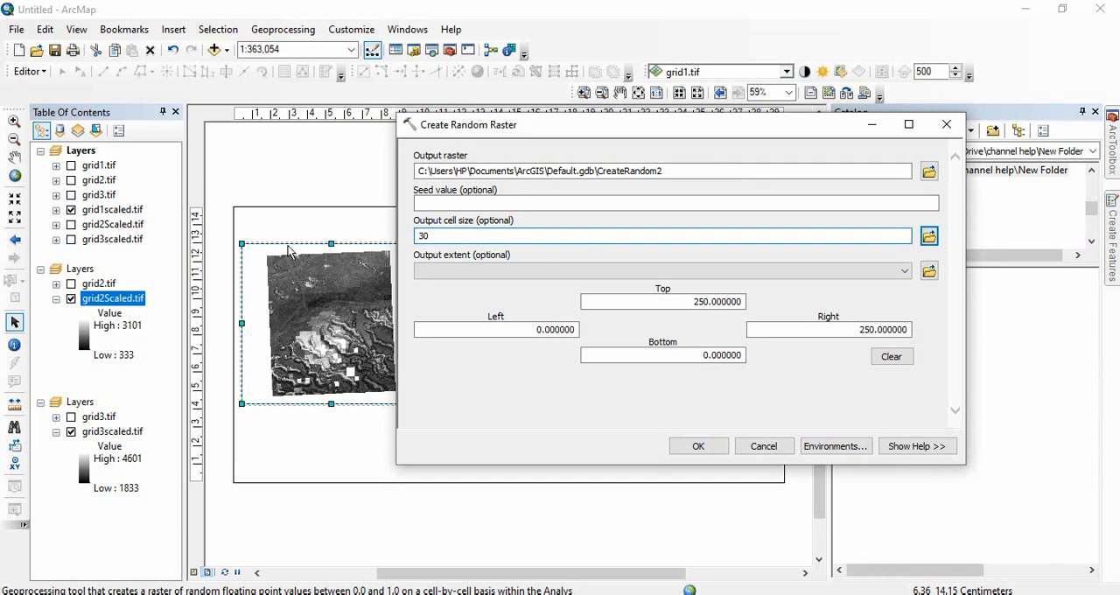
{"action": "left_click", "coordinate": [576, 271]}
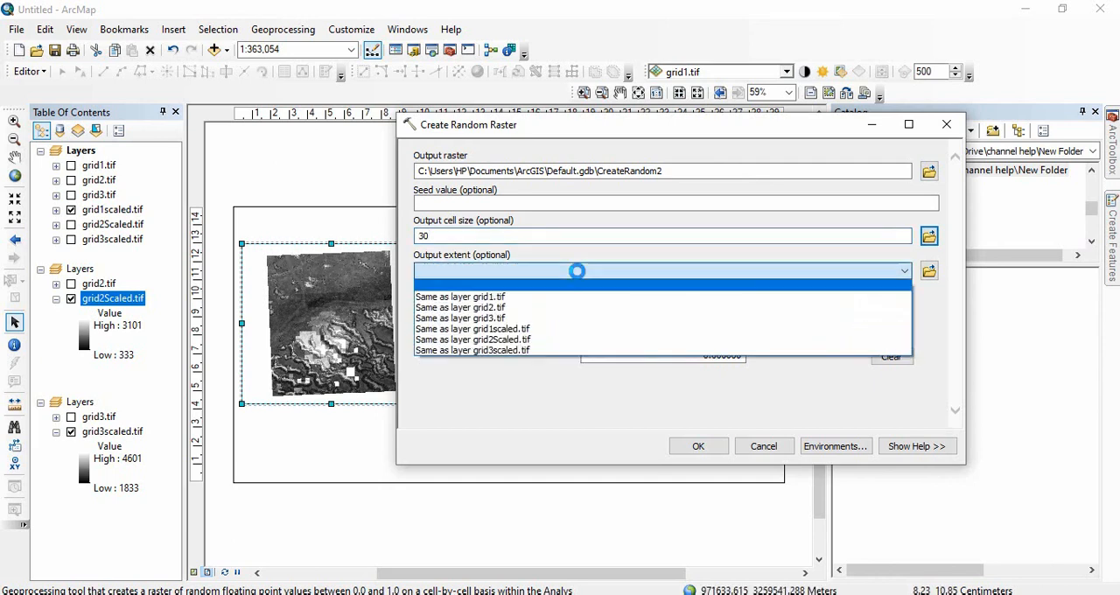
{"action": "left_click", "coordinate": [550, 300]}
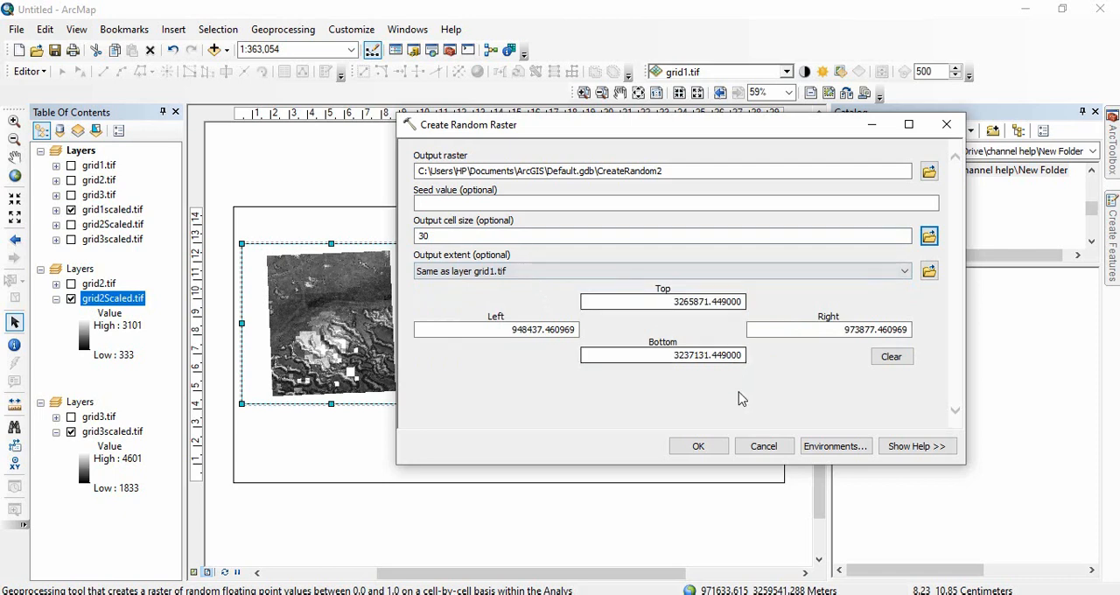
{"action": "left_click", "coordinate": [709, 448]}
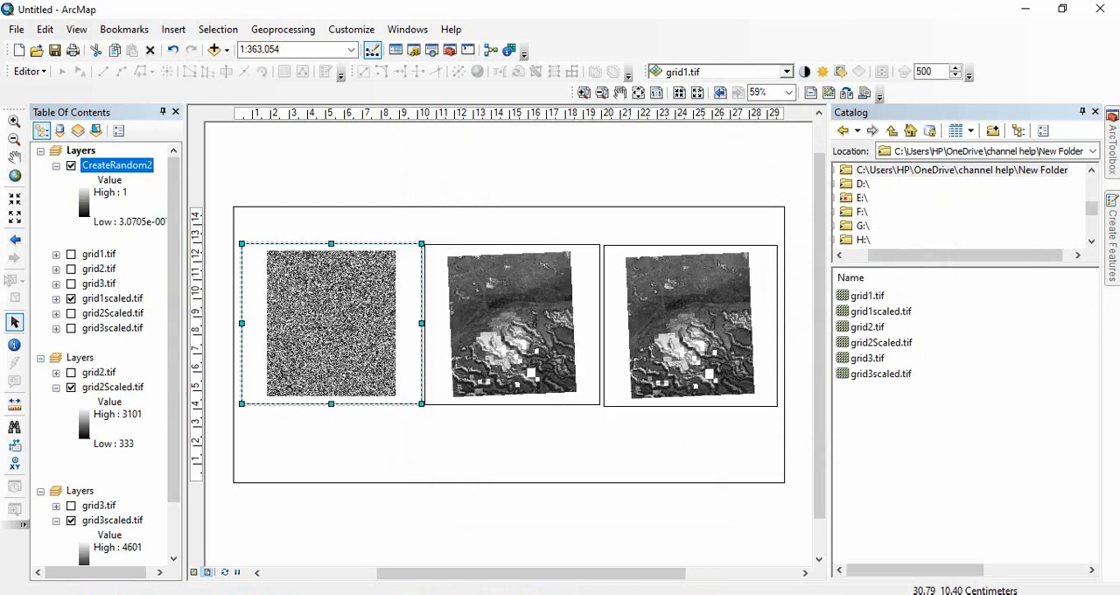
Check the value ranges of the three scaled rasters and run Raster Calculator with Int("CreateRandom2" * 4441+160), output rastercalc.
{"action": "scroll", "coordinate": [135, 406], "scroll_direction": "down", "scroll_amount": 2}
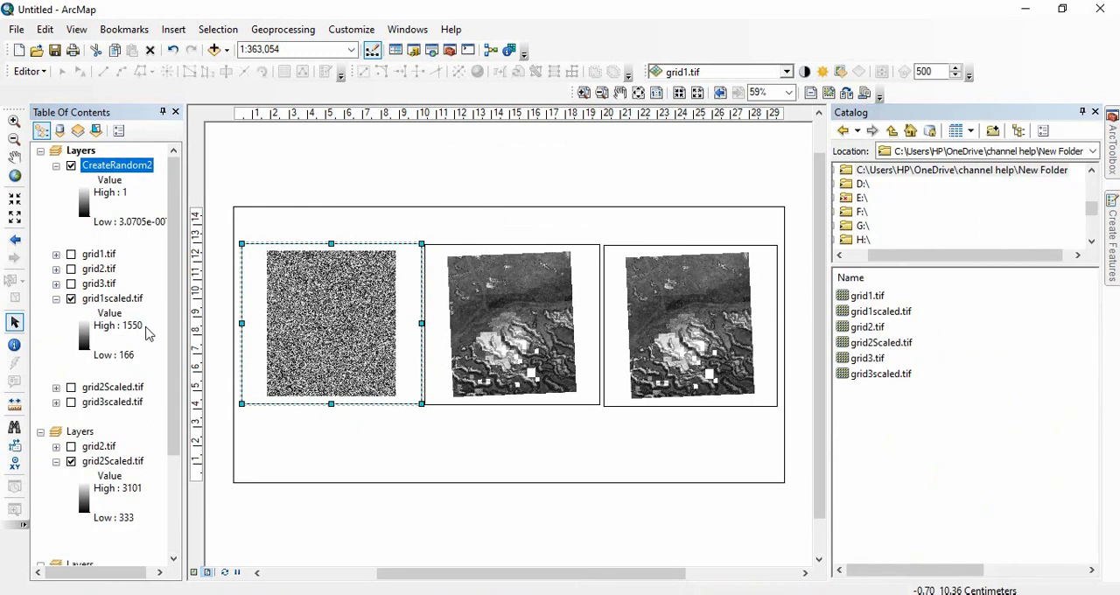
{"action": "scroll", "coordinate": [136, 398], "scroll_direction": "down", "scroll_amount": 3}
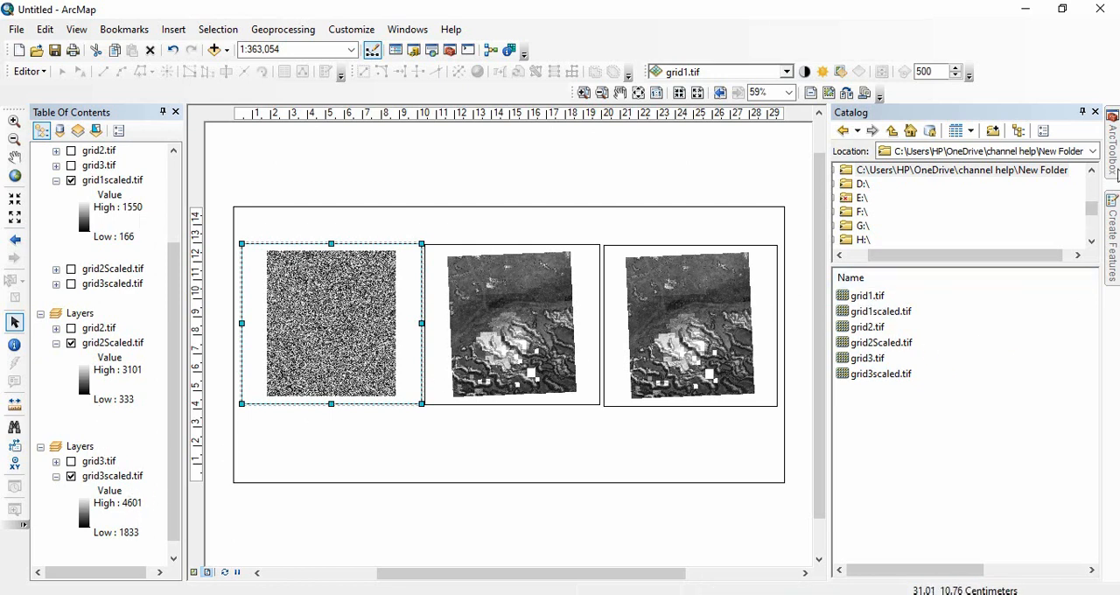
{"action": "left_click", "coordinate": [1117, 166]}
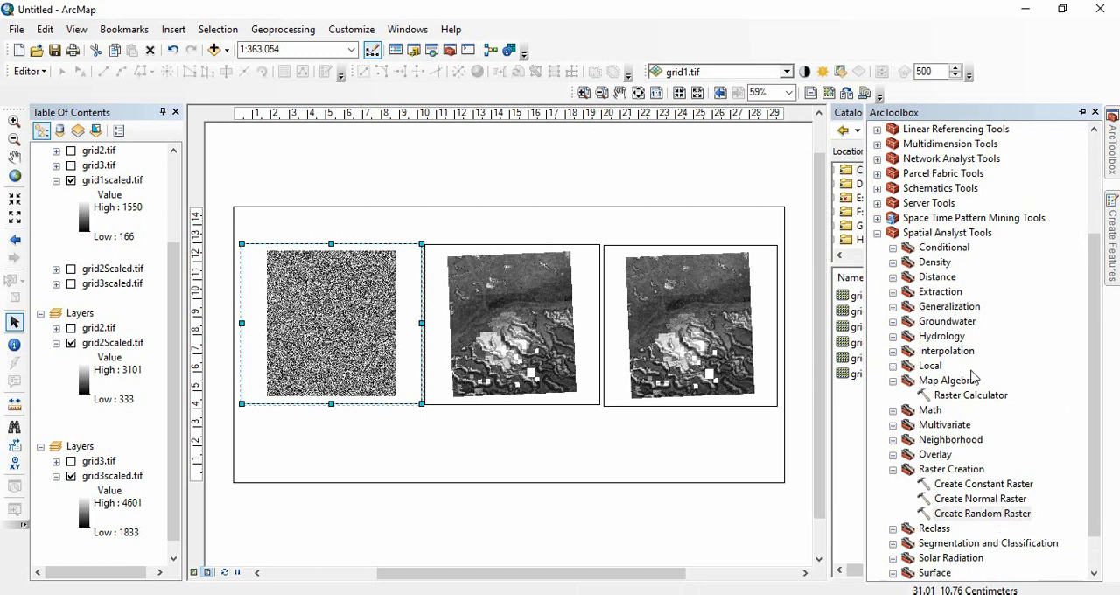
{"action": "double_click", "coordinate": [980, 399]}
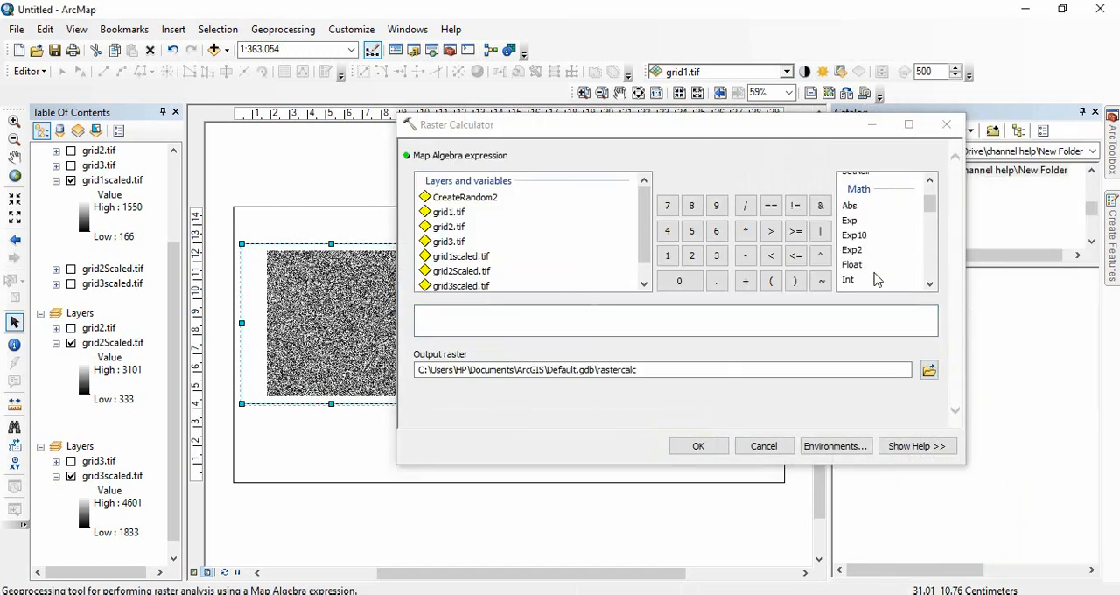
{"action": "double_click", "coordinate": [848, 281]}
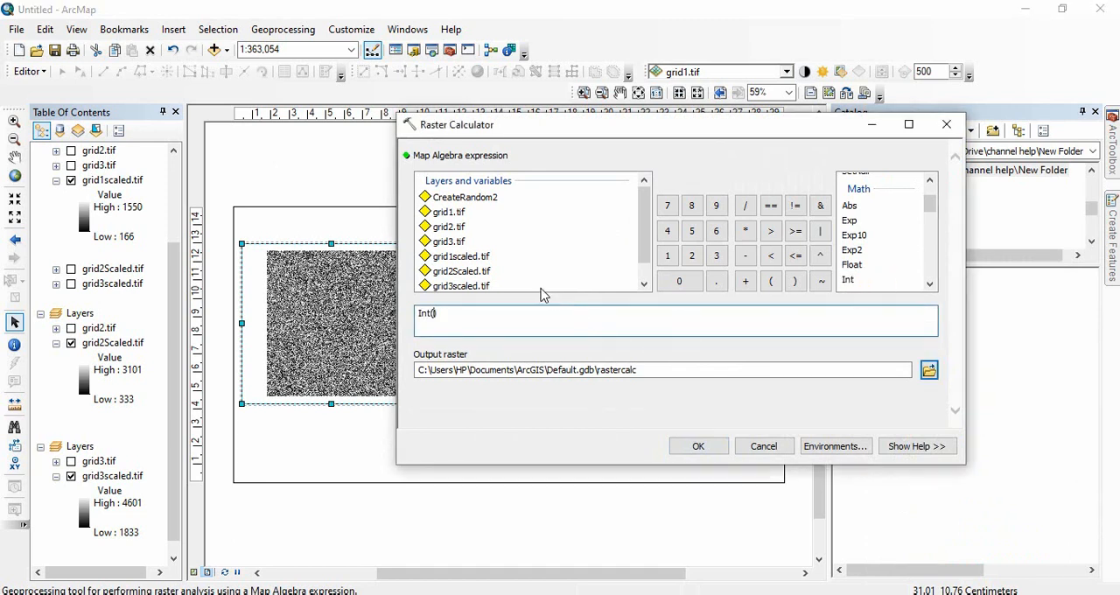
{"action": "double_click", "coordinate": [477, 202]}
{"action": "left_click", "coordinate": [745, 231]}
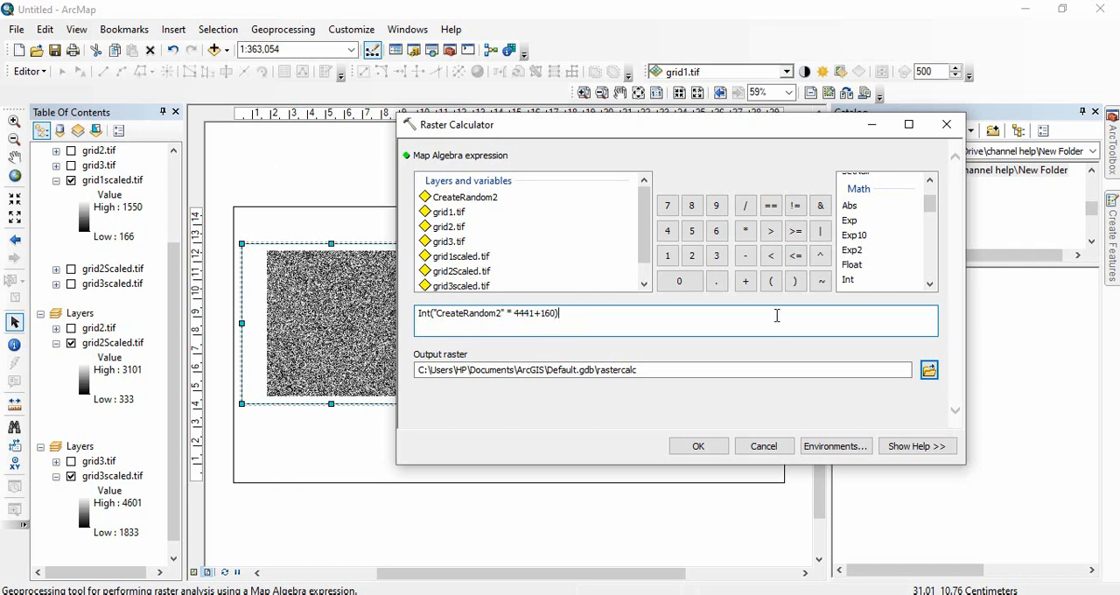
{"action": "left_click", "coordinate": [698, 446]}
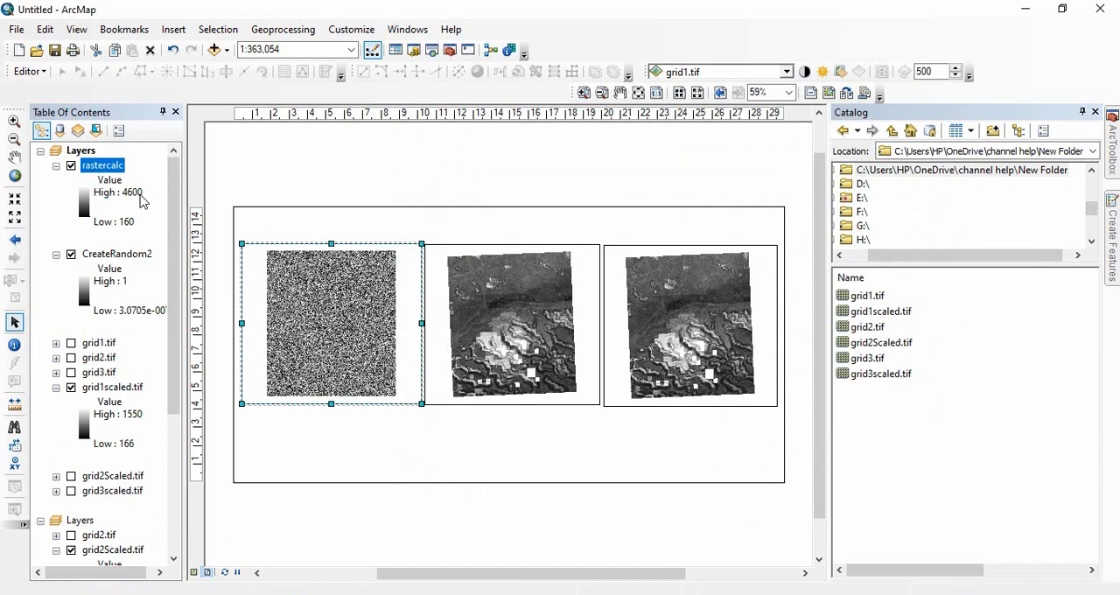
Collapse and hide CreateRandom2, and compare the value range of rastercalc with those of the scaled rasters.
{"action": "left_click", "coordinate": [56, 253]}
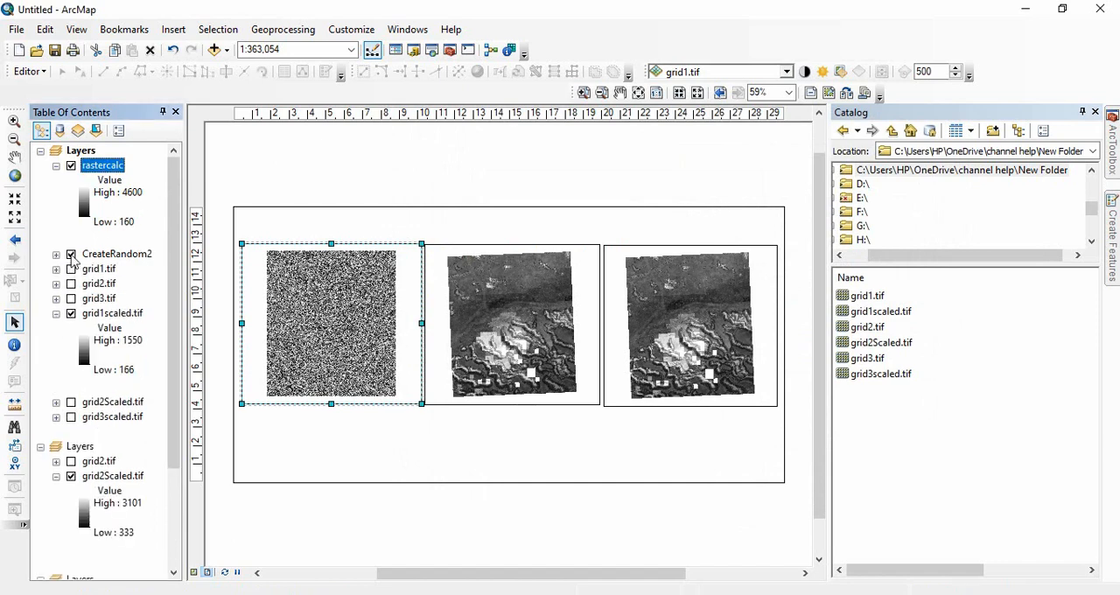
{"action": "scroll", "coordinate": [136, 505], "scroll_direction": "down", "scroll_amount": 3}
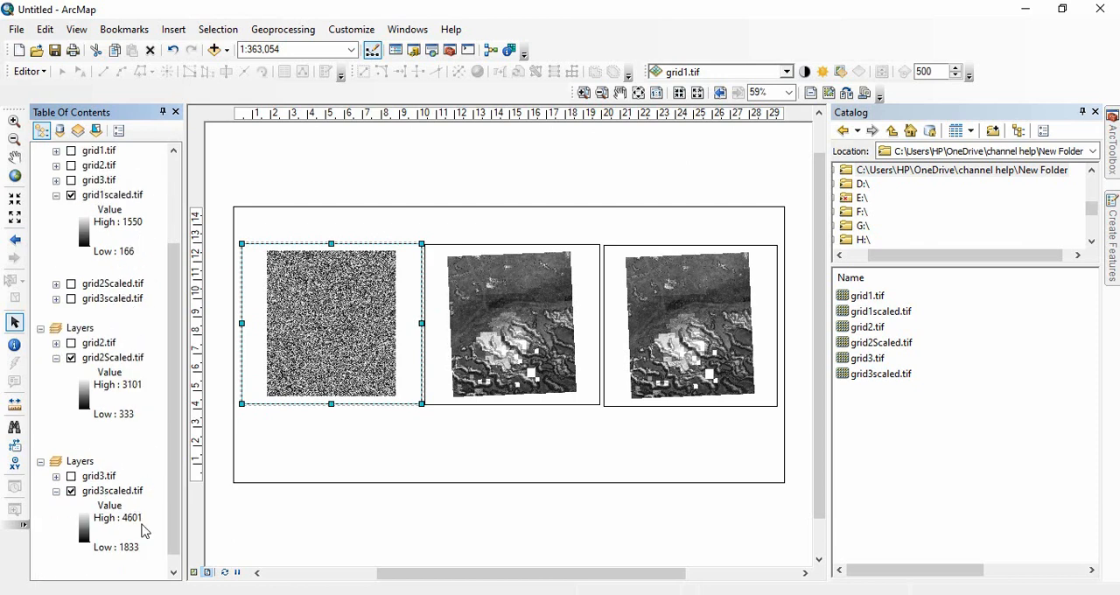
{"action": "scroll", "coordinate": [150, 520], "scroll_direction": "up", "scroll_amount": 3}
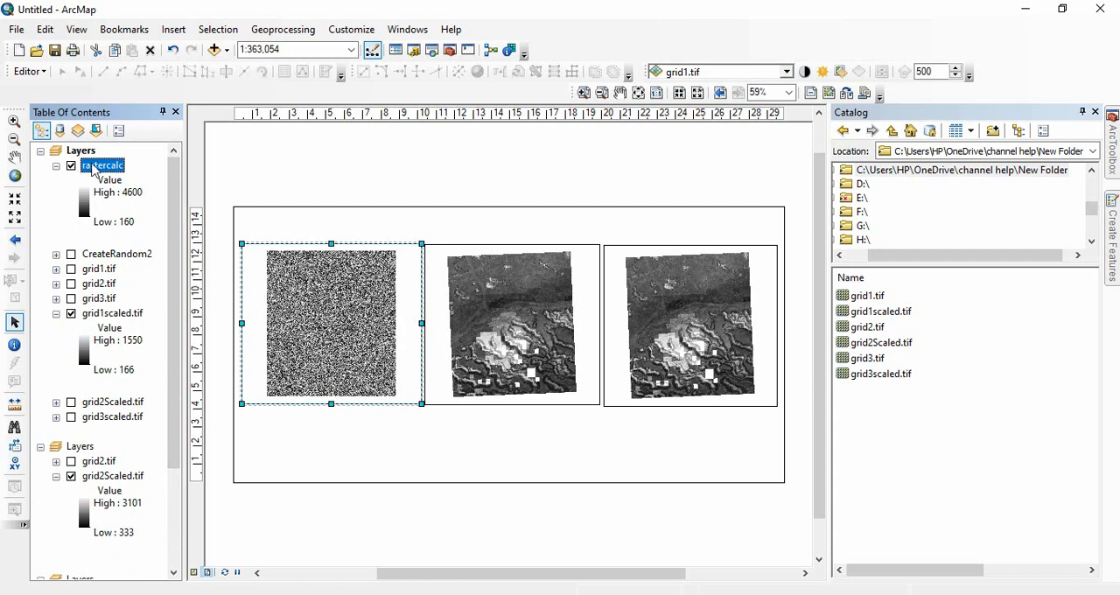
Give rastercalc a stretched green-yellow-red color ramp and shorten its value labels to 4600 and 160.
{"action": "double_click", "coordinate": [104, 166]}
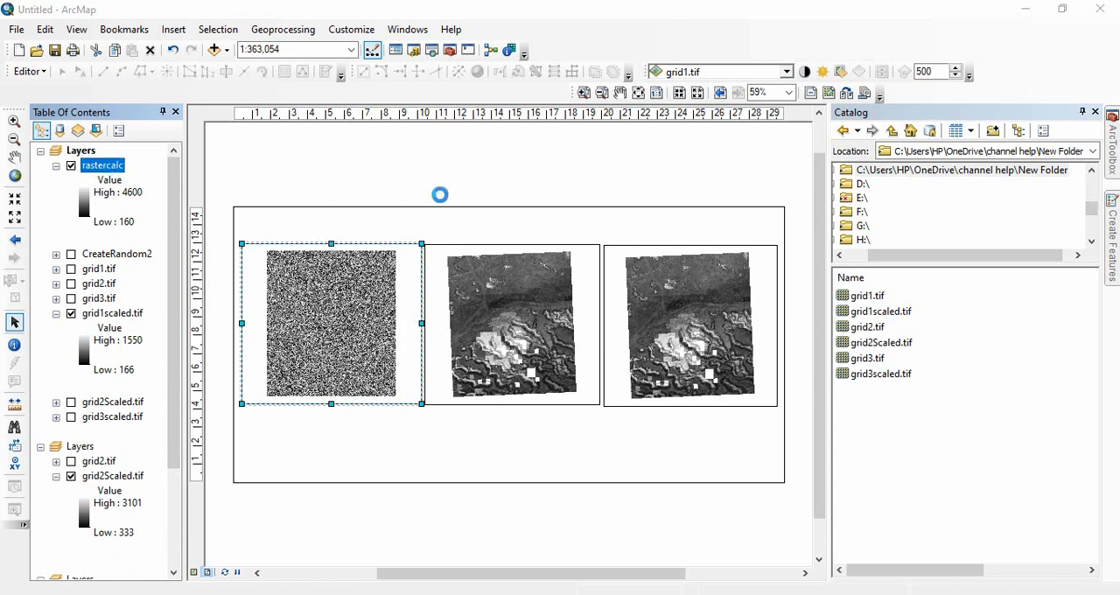
{"action": "left_click", "coordinate": [665, 292]}
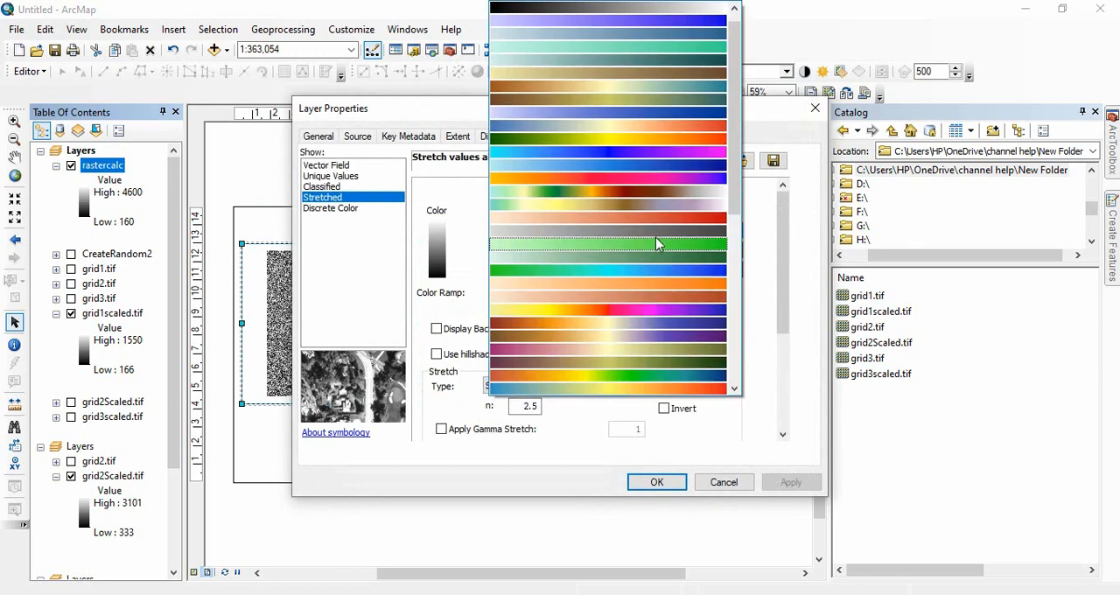
{"action": "left_click", "coordinate": [686, 138]}
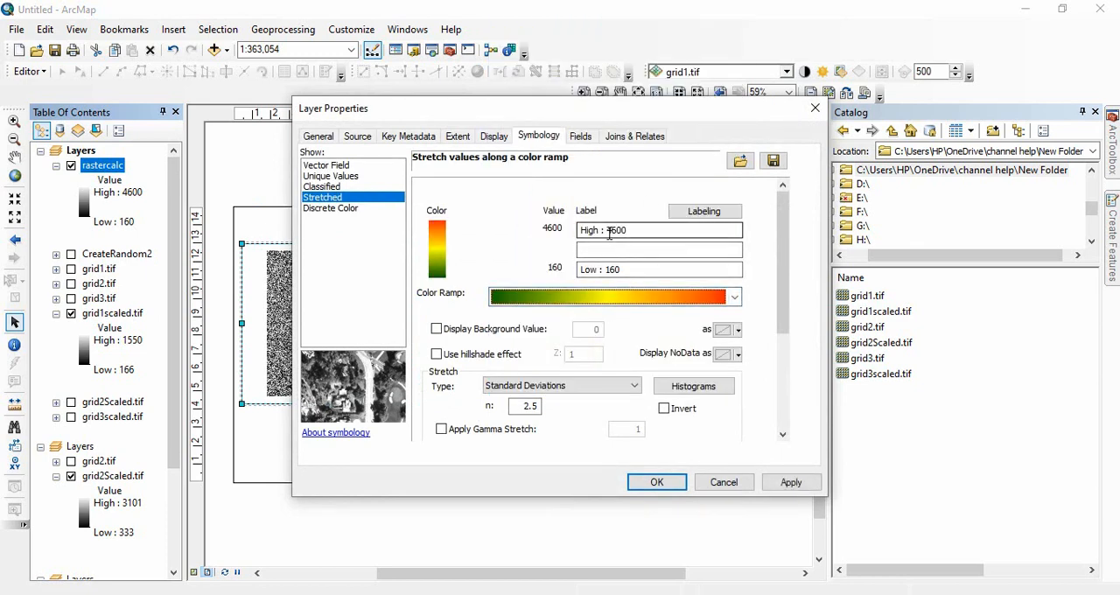
{"action": "left_click_drag", "start_coordinate": [609, 234], "coordinate": [493, 242]}
{"action": "key", "text": "BackSpace"}
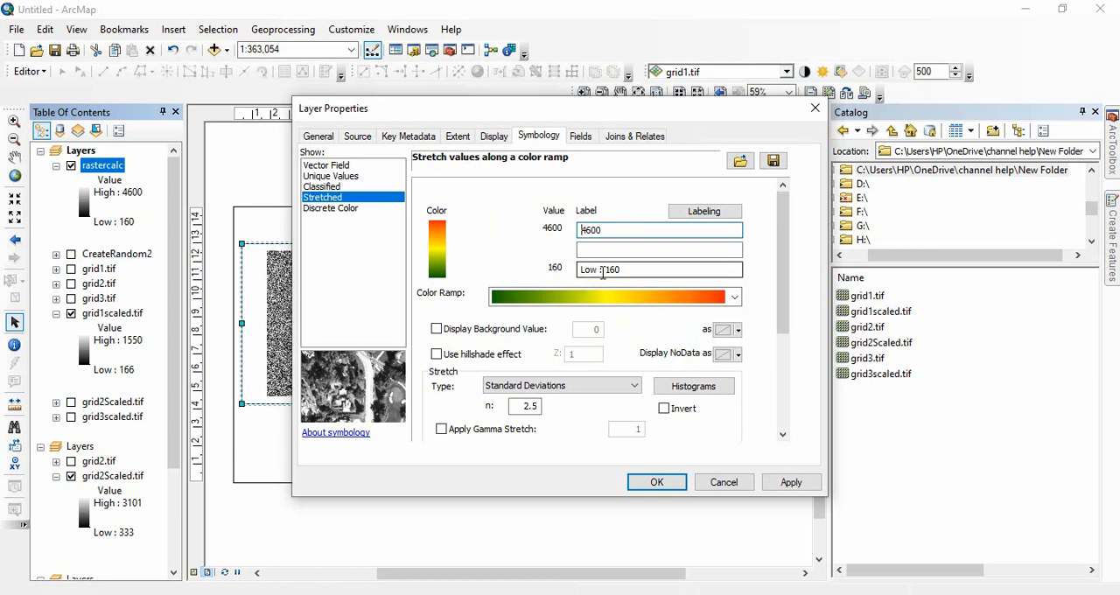
{"action": "left_click_drag", "start_coordinate": [603, 270], "coordinate": [579, 271]}
{"action": "key", "text": "BackSpace"}
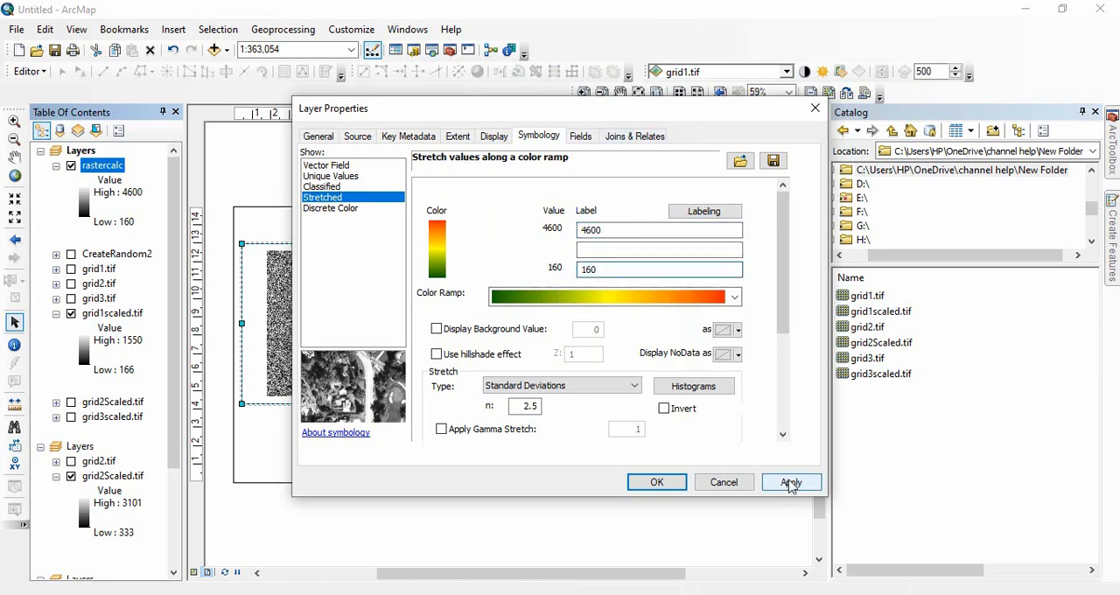
{"action": "left_click", "coordinate": [789, 482]}
{"action": "left_click", "coordinate": [658, 482]}
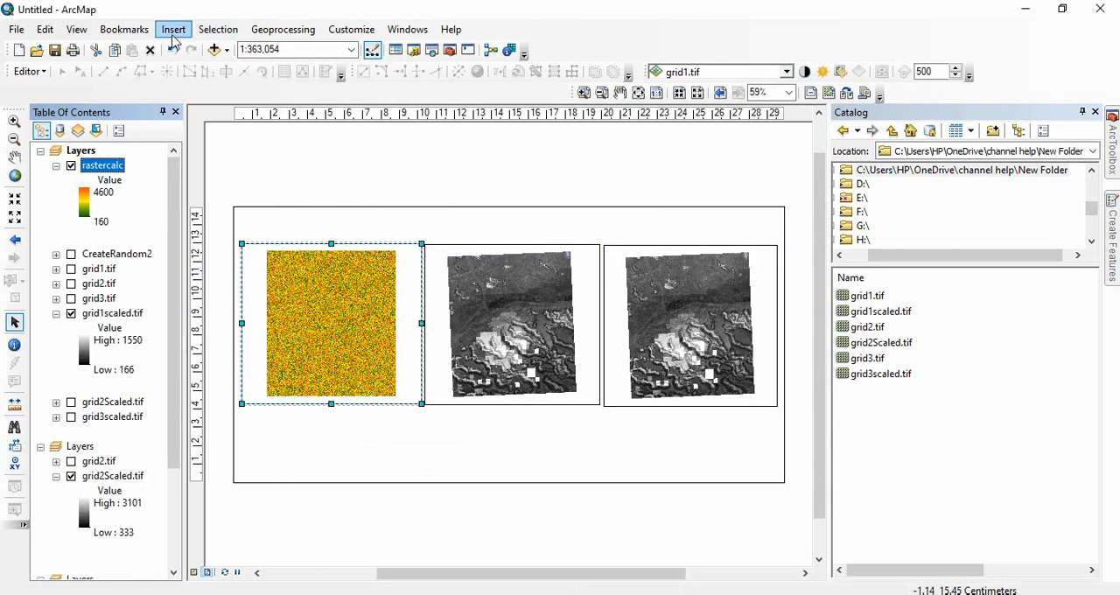
Insert a legend containing only rastercalc, with default frame and spacing settings, and place it below the third data frame.
{"action": "left_click", "coordinate": [173, 35]}
{"action": "left_click", "coordinate": [210, 147]}
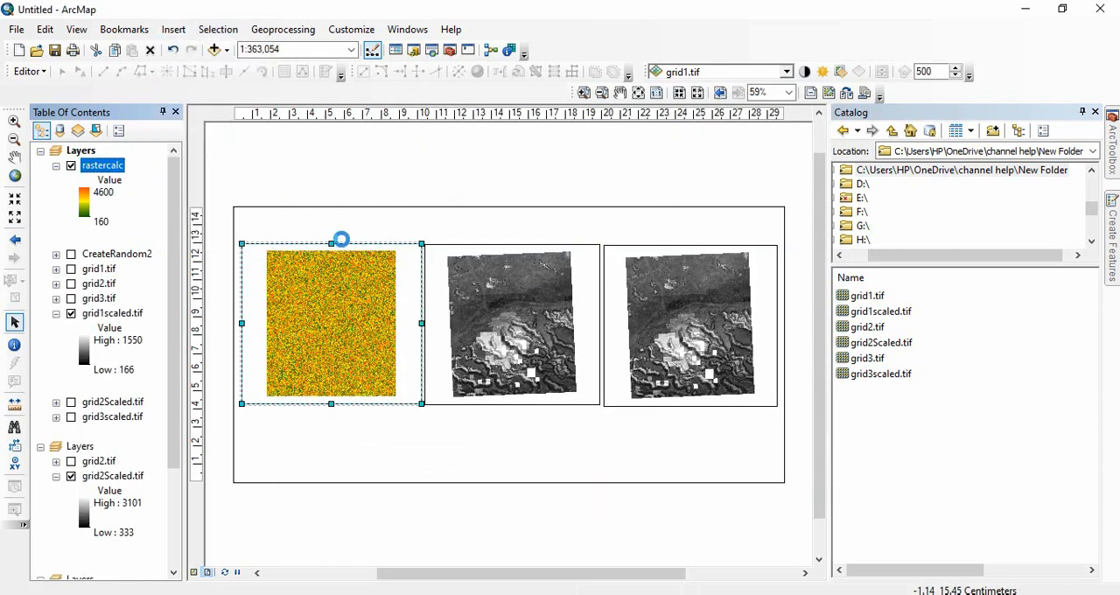
{"action": "left_click", "coordinate": [571, 215]}
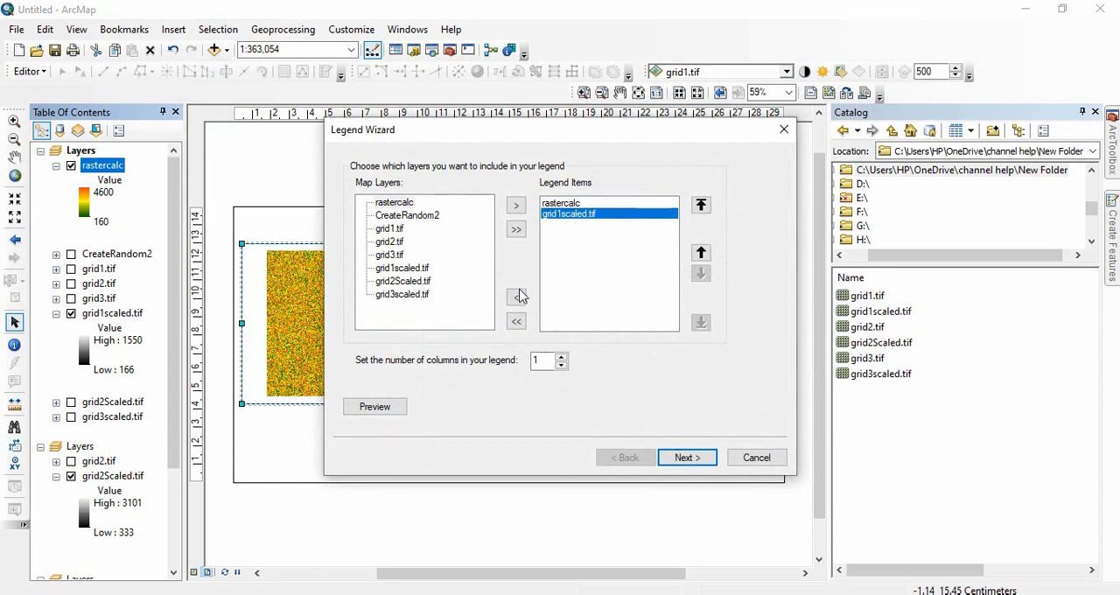
{"action": "left_click", "coordinate": [516, 298]}
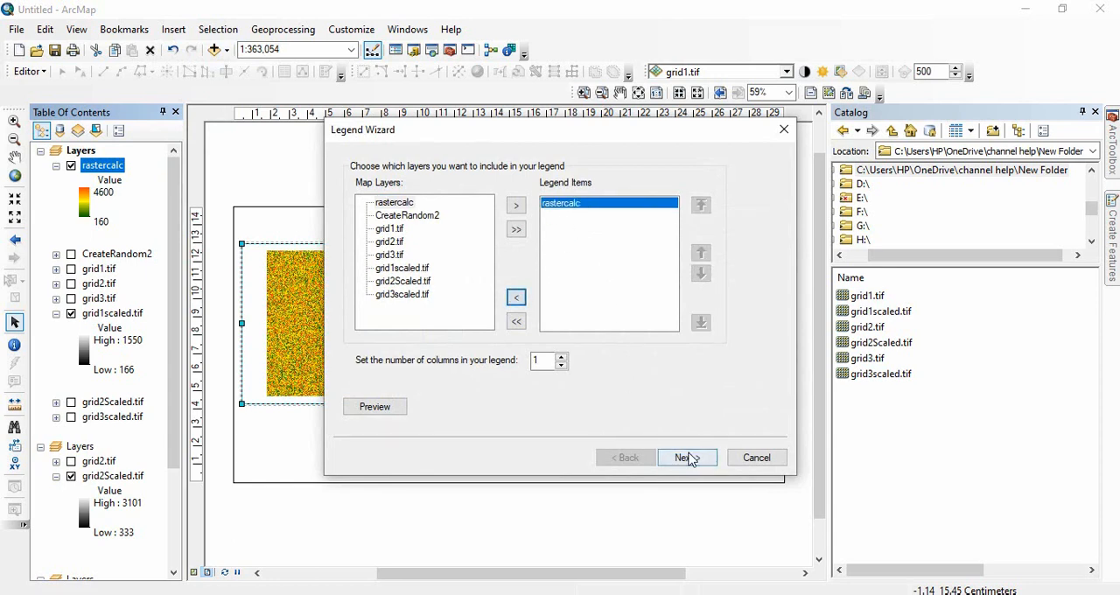
{"action": "left_click", "coordinate": [688, 458]}
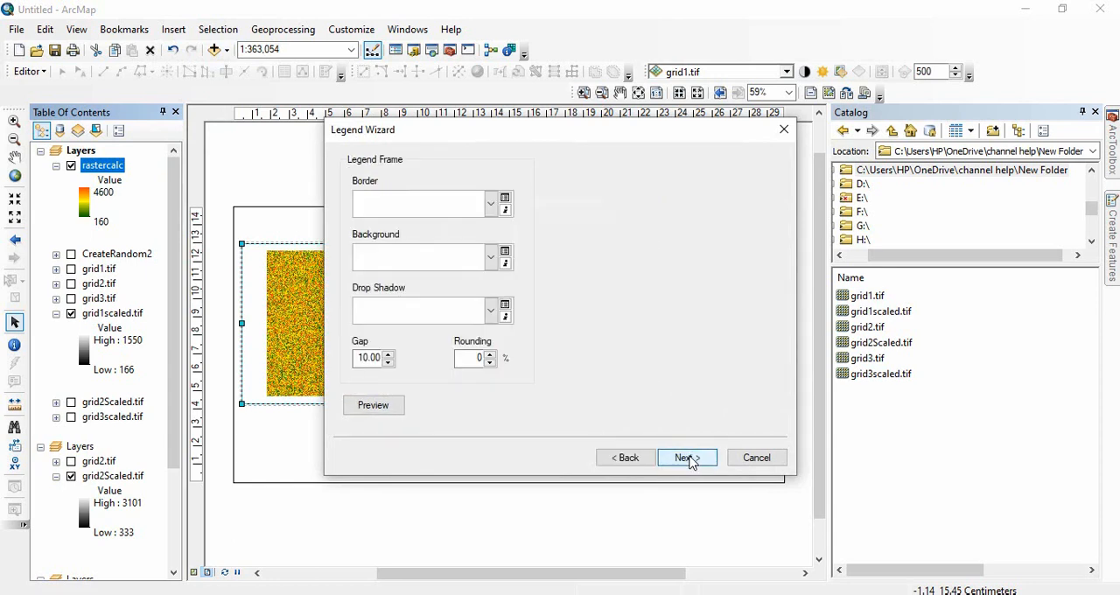
{"action": "left_click", "coordinate": [688, 458]}
{"action": "left_click", "coordinate": [689, 458]}
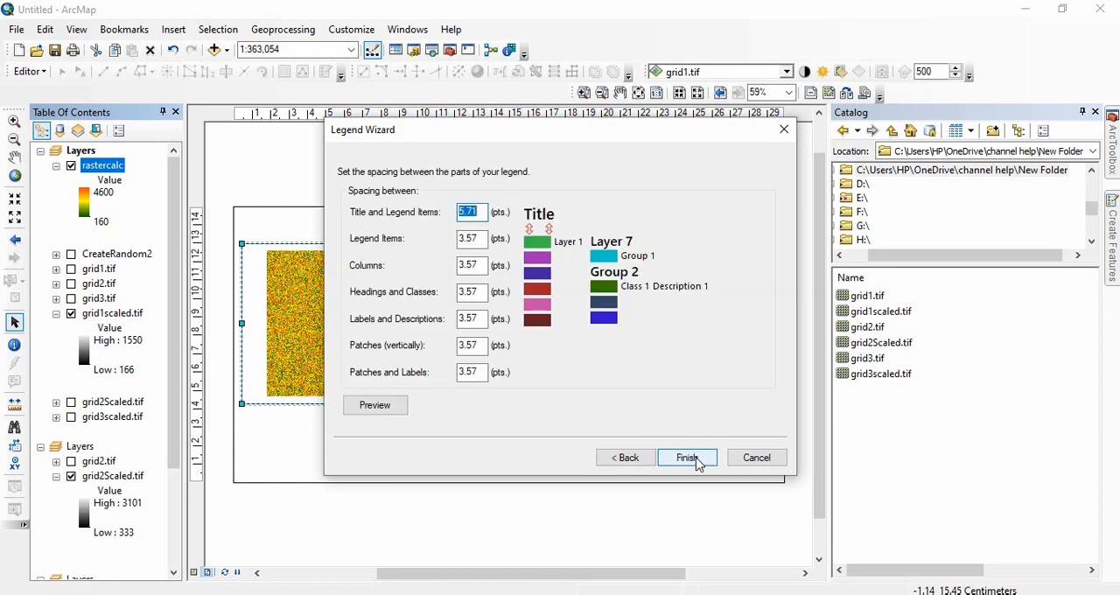
{"action": "left_click", "coordinate": [687, 457]}
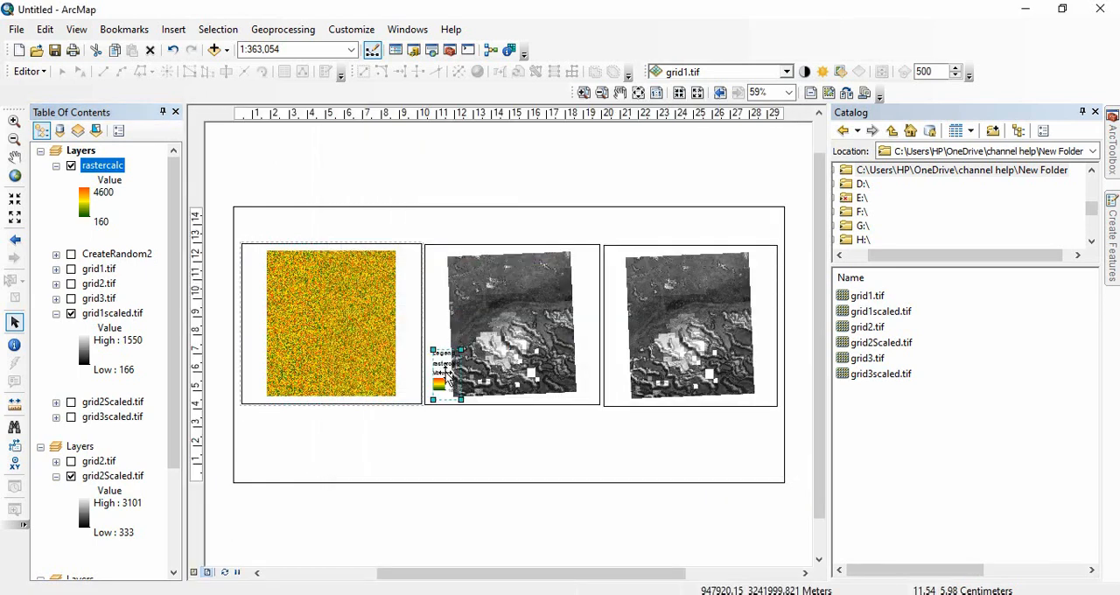
{"action": "left_click_drag", "start_coordinate": [445, 373], "coordinate": [514, 434]}
{"action": "left_click_drag", "start_coordinate": [453, 443], "coordinate": [679, 449]}
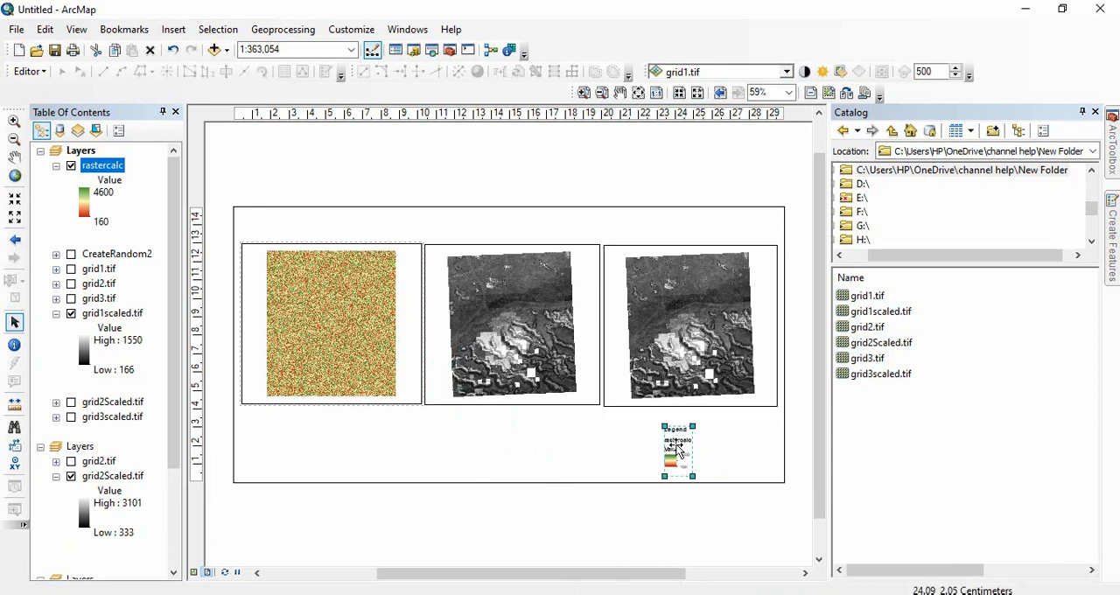
Change the rastercalc legend item style to Horizontal Bar with Heading, Labels, and Description, and hide its heading.
{"action": "double_click", "coordinate": [679, 449]}
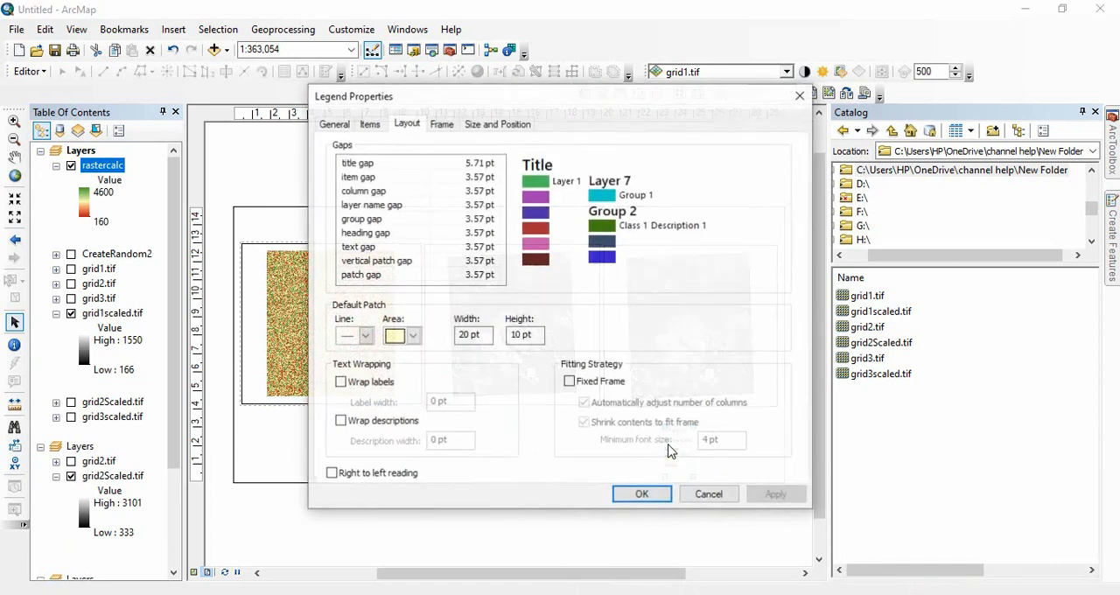
{"action": "left_click", "coordinate": [369, 123]}
{"action": "left_click", "coordinate": [382, 465]}
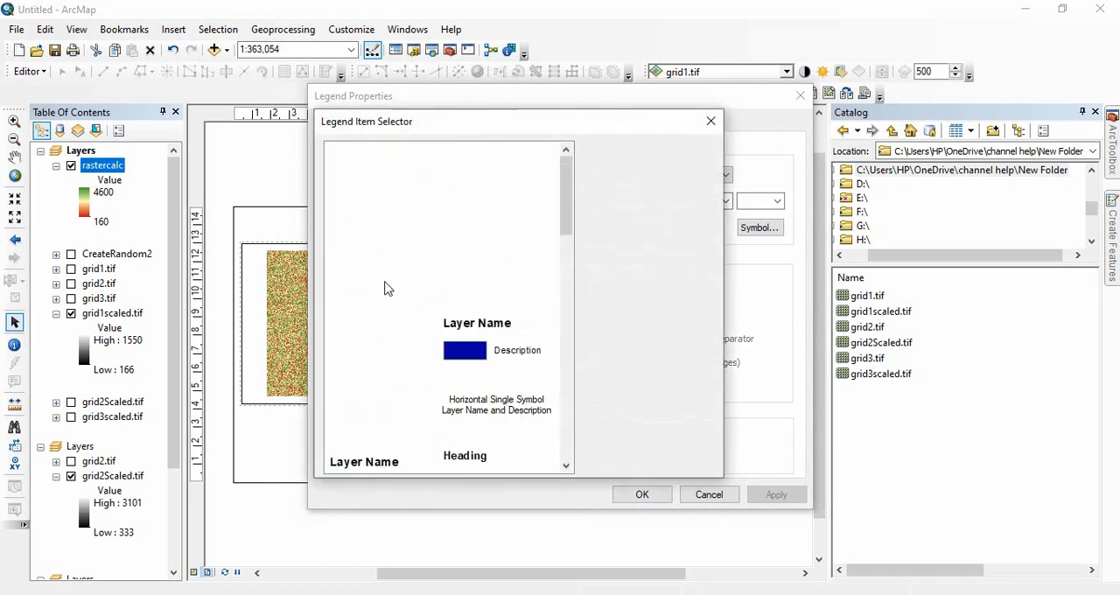
{"action": "left_click", "coordinate": [387, 352]}
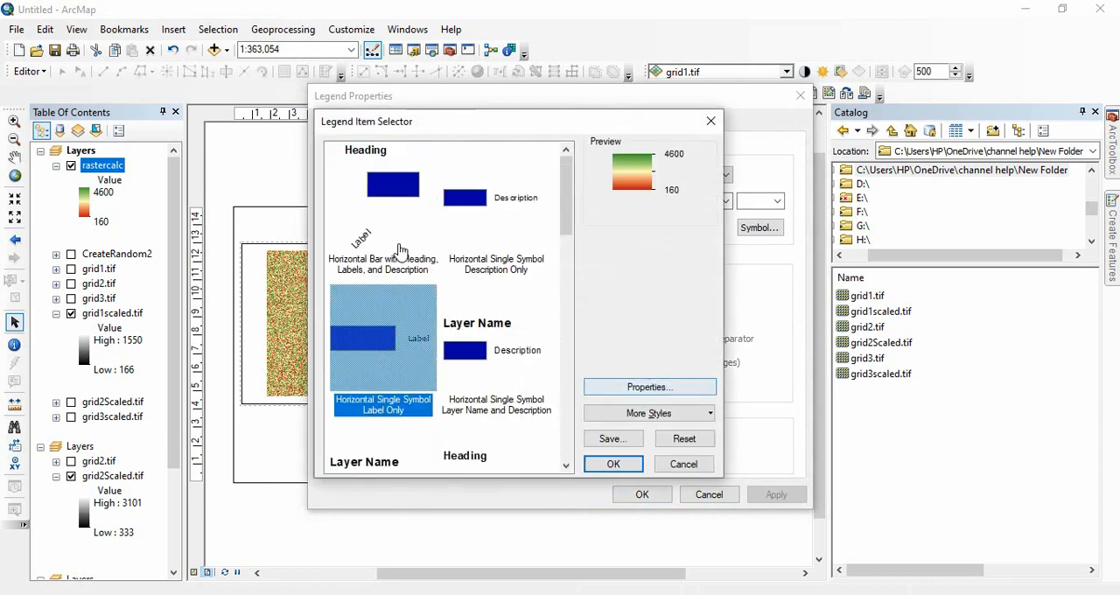
{"action": "left_click", "coordinate": [390, 200]}
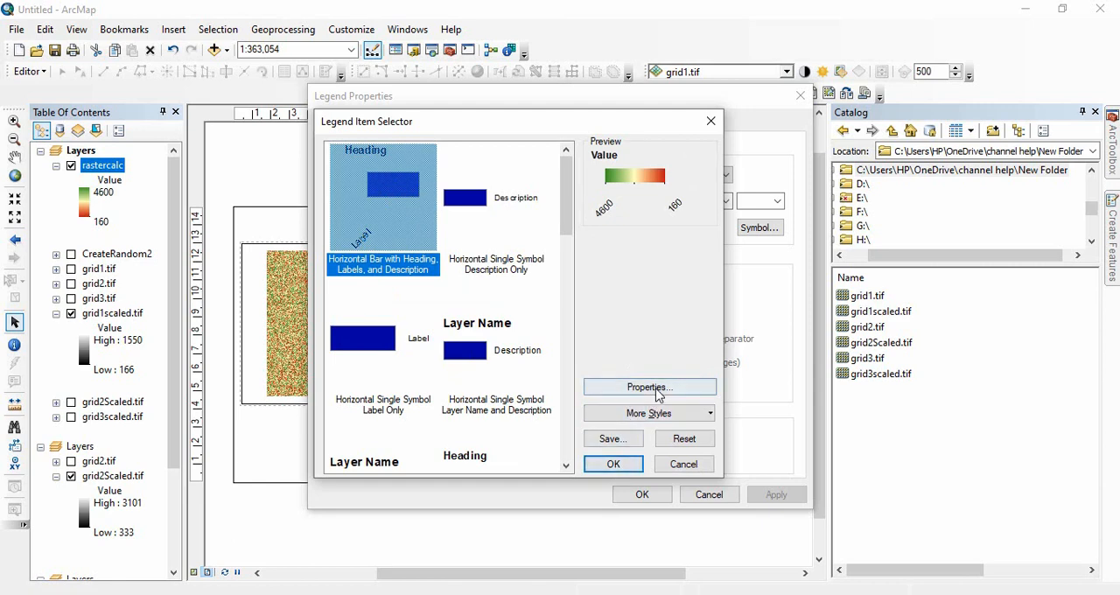
{"action": "left_click", "coordinate": [648, 386]}
{"action": "left_click", "coordinate": [440, 259]}
{"action": "left_click", "coordinate": [535, 434]}
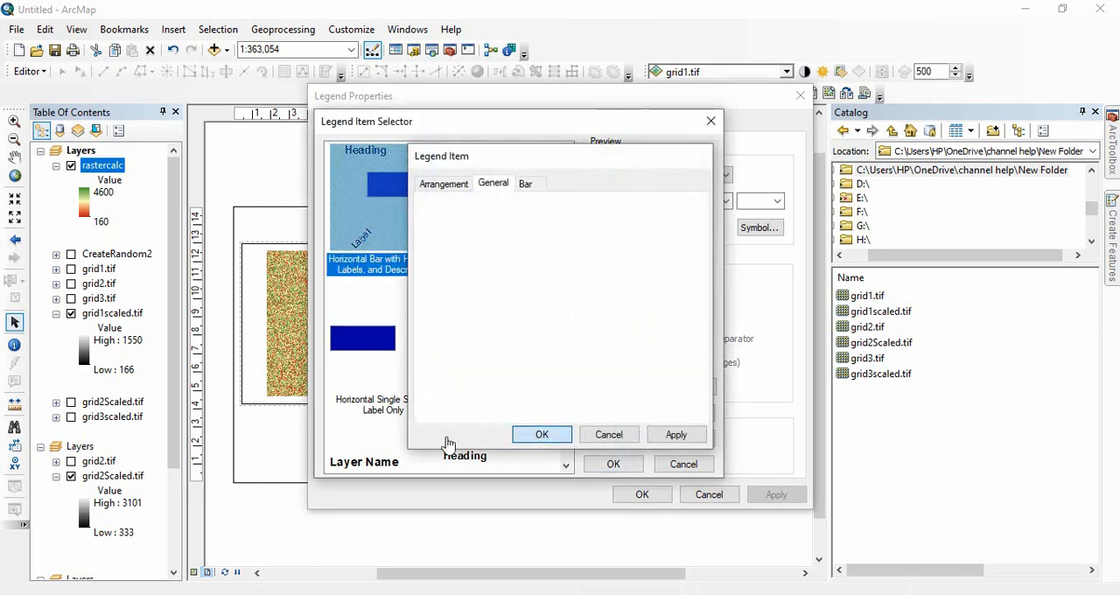
{"action": "left_click", "coordinate": [613, 463]}
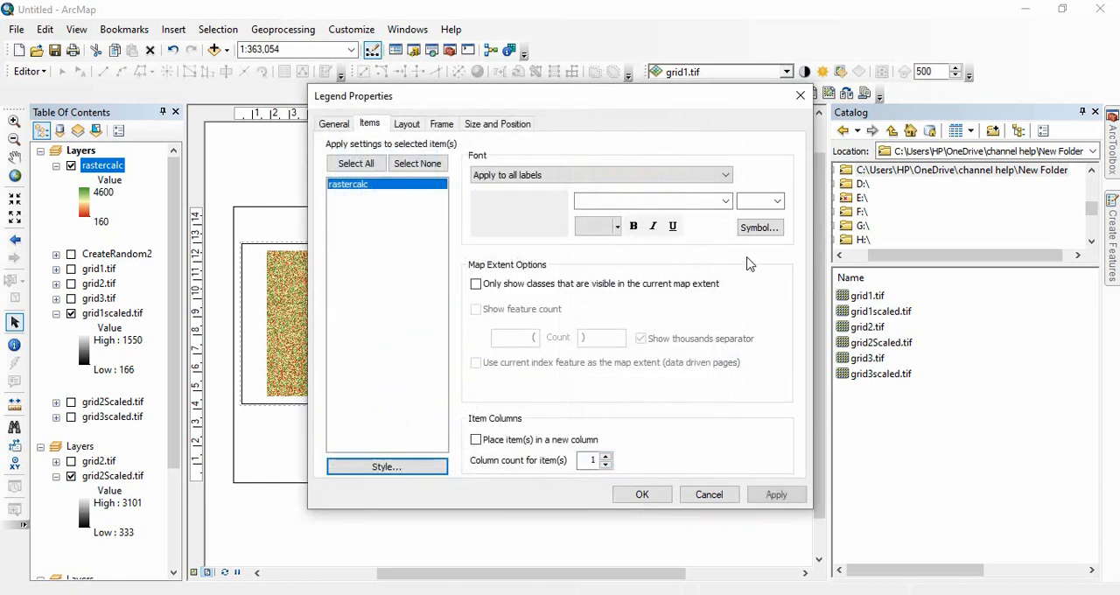
Set the rastercalc legend labels to size 20 bold, and increase the legend's default patch width.
{"action": "left_click", "coordinate": [777, 202]}
{"action": "left_click", "coordinate": [754, 302]}
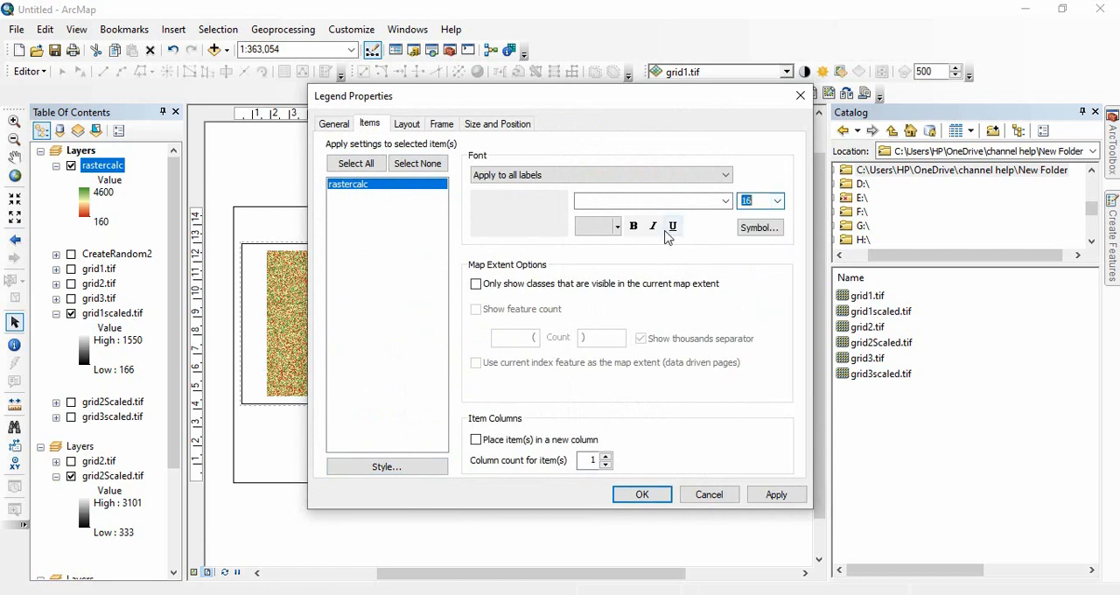
{"action": "left_click", "coordinate": [777, 201]}
{"action": "left_click", "coordinate": [754, 331]}
{"action": "left_click", "coordinate": [633, 226]}
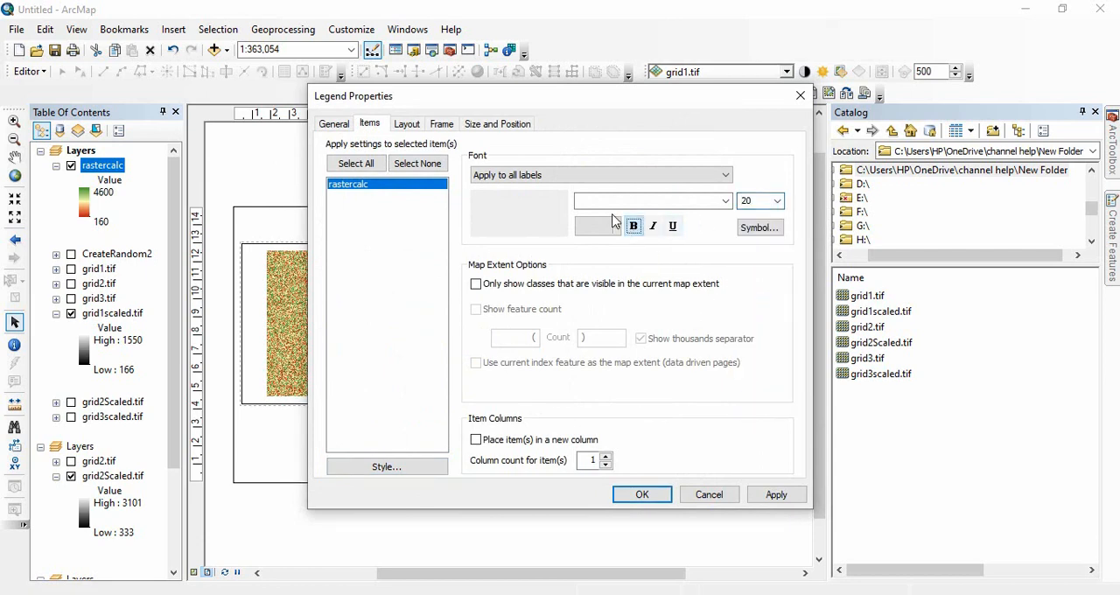
{"action": "left_click", "coordinate": [410, 124]}
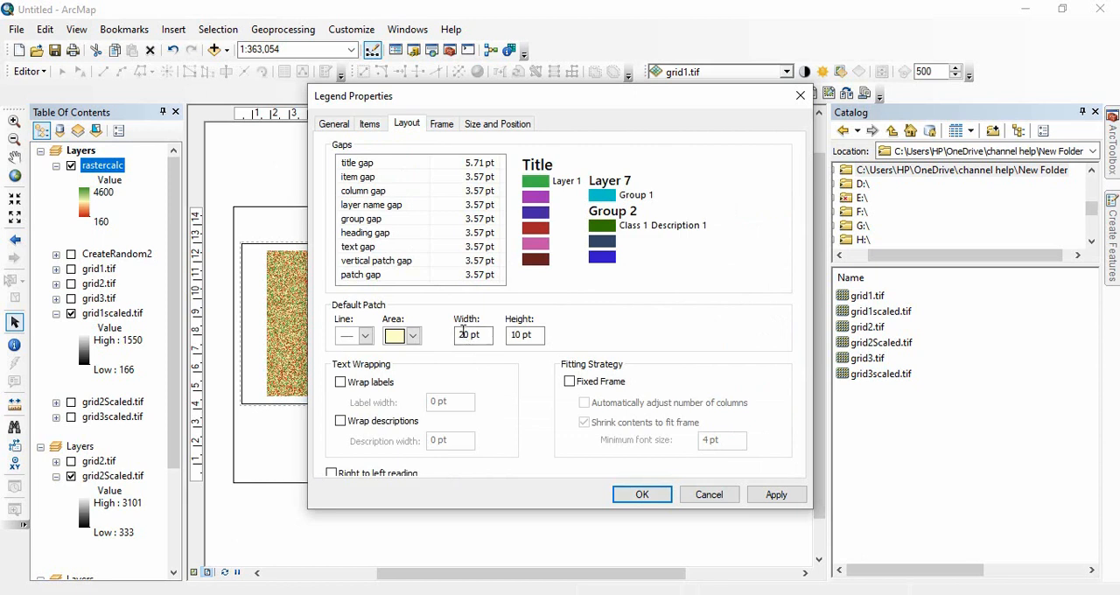
{"action": "double_click", "coordinate": [462, 332]}
{"action": "key", "text": "Return"}
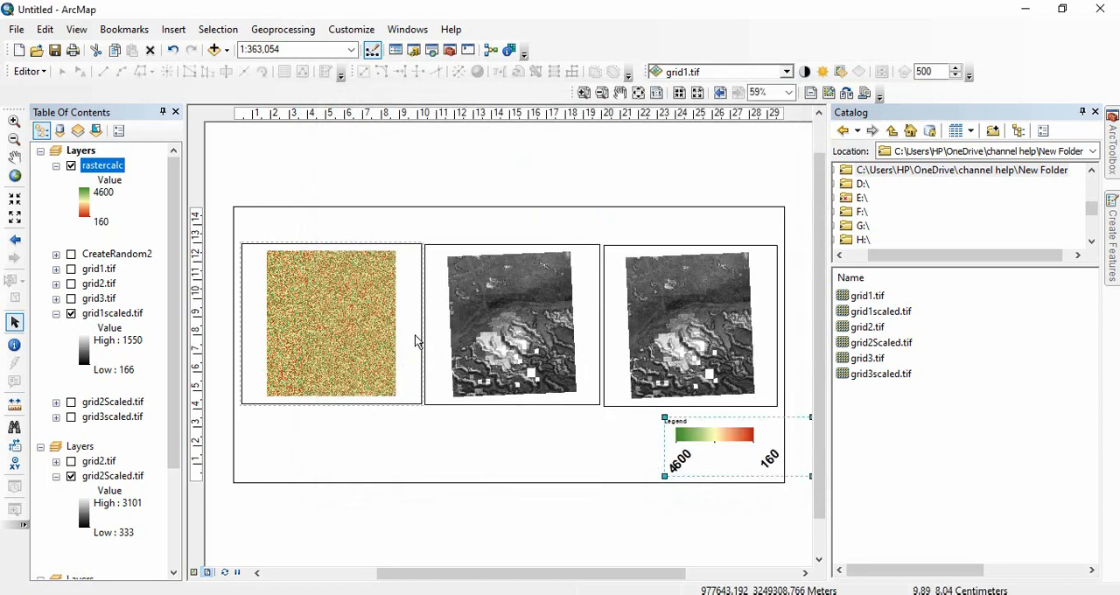
Convert the legend to graphics and place it centered below the middle data frame.
{"action": "left_click_drag", "start_coordinate": [707, 448], "coordinate": [348, 445]}
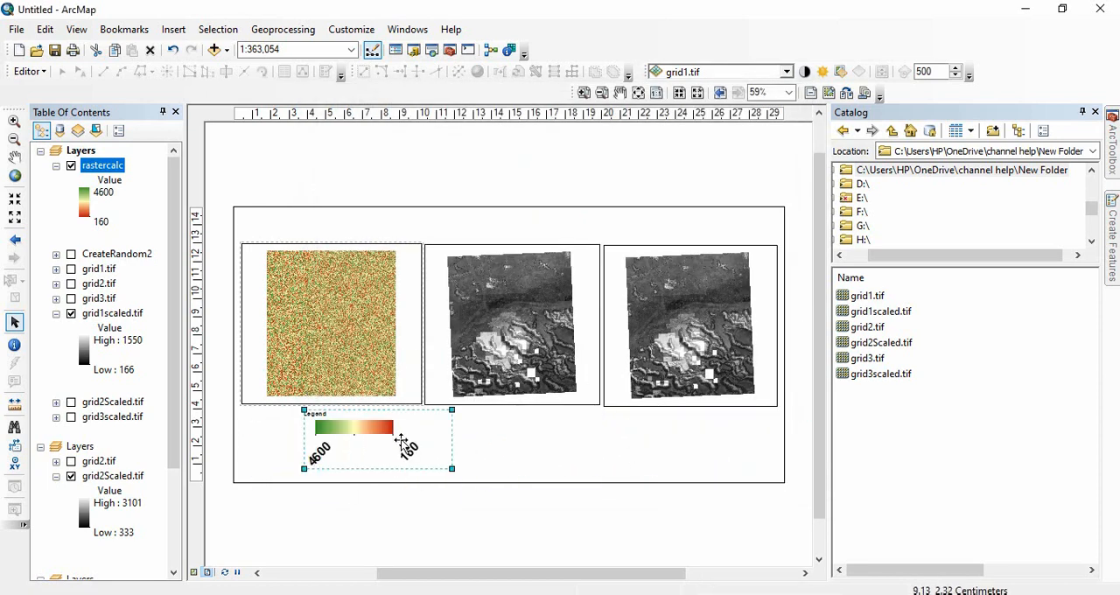
{"action": "right_click", "coordinate": [385, 436]}
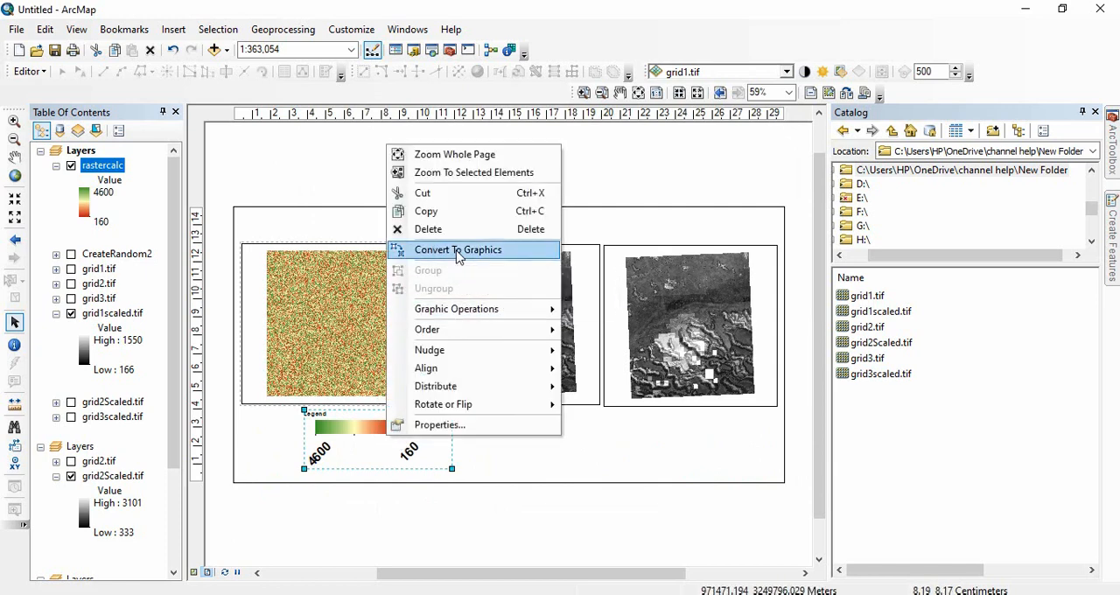
{"action": "left_click", "coordinate": [456, 251]}
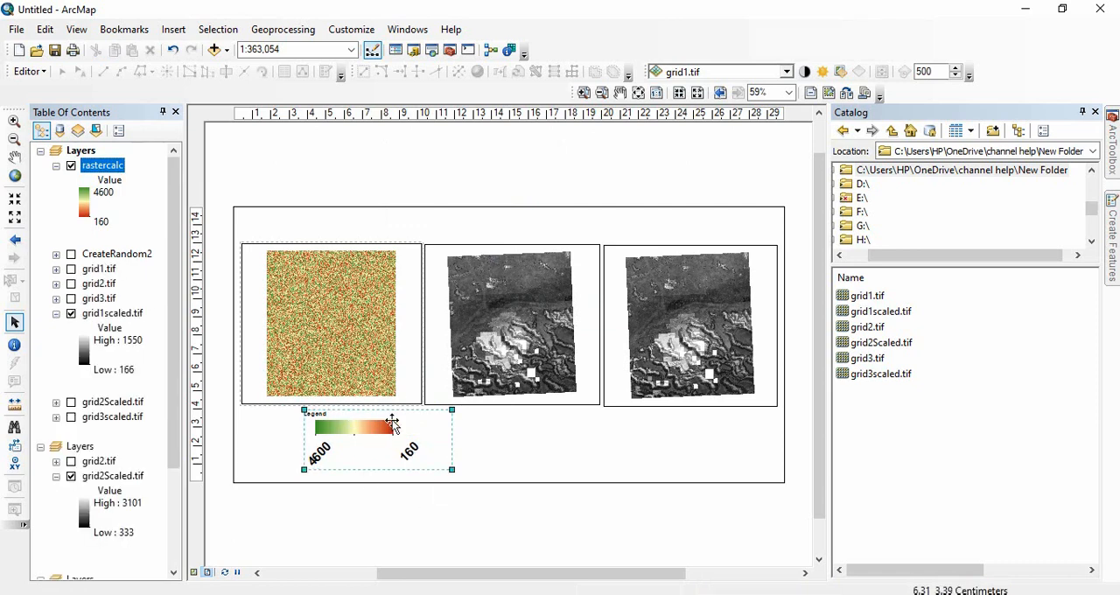
{"action": "left_click_drag", "start_coordinate": [373, 437], "coordinate": [517, 442]}
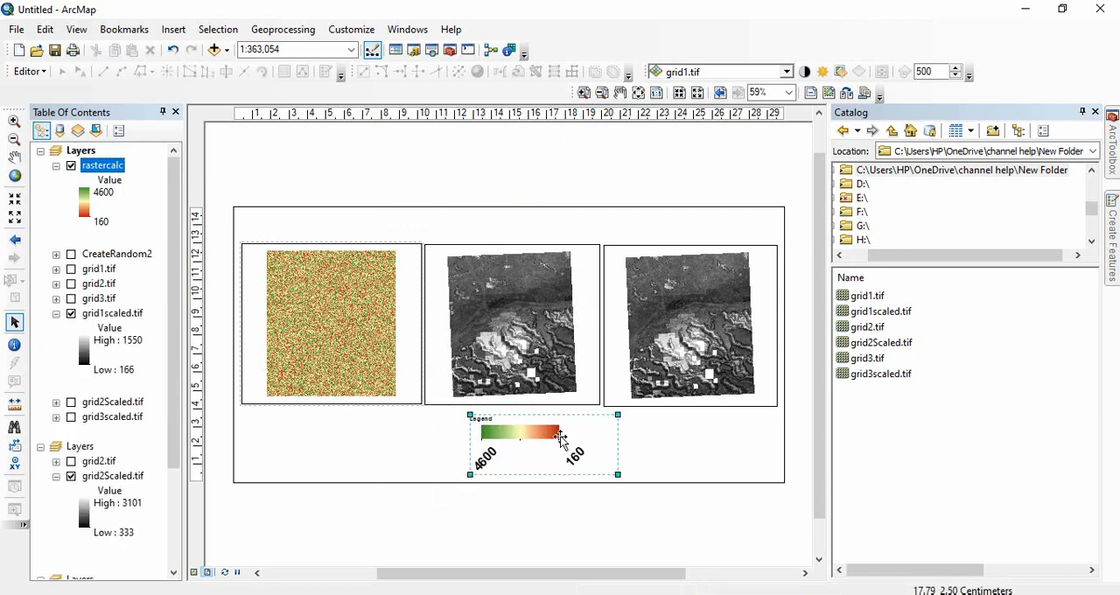
{"action": "left_click", "coordinate": [578, 493]}
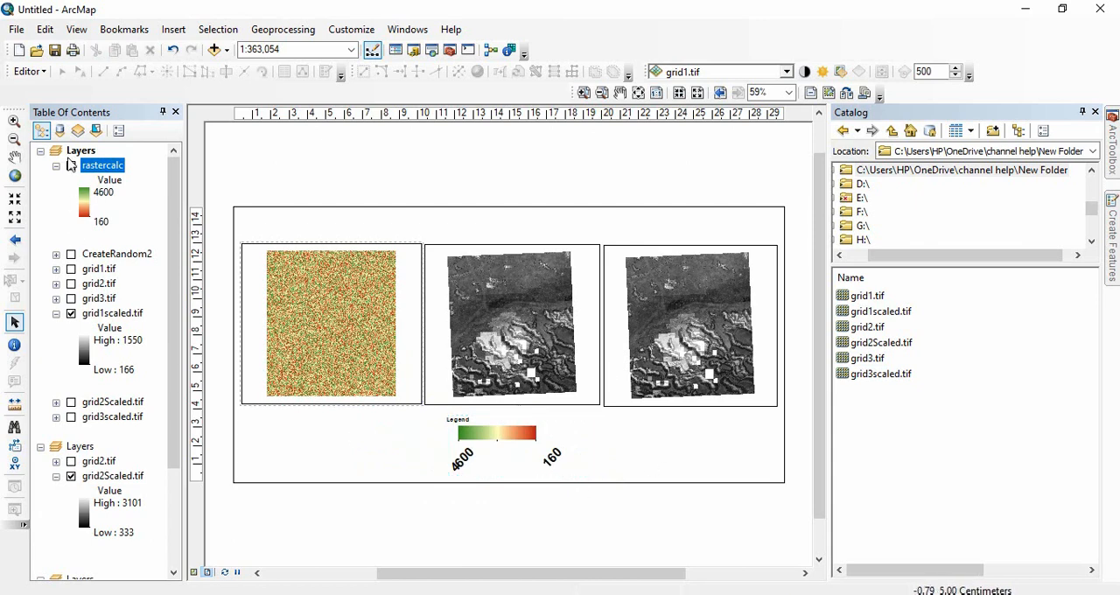
Symbolize rastercalc by unique values with the red-yellow-green color scheme, and check its expanded value list in the layer tree.
{"action": "double_click", "coordinate": [117, 167]}
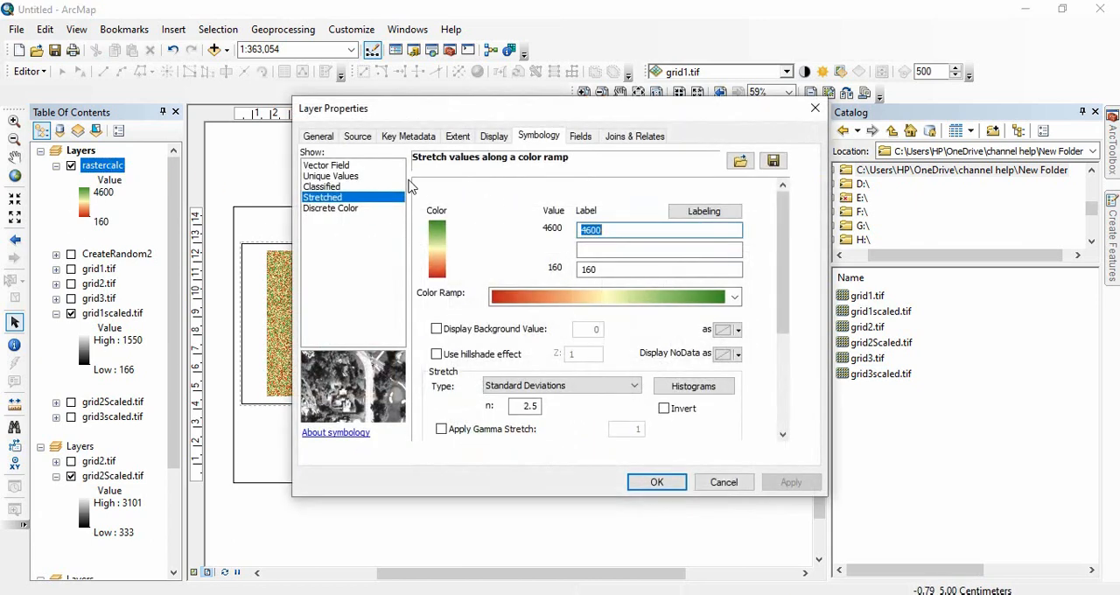
{"action": "left_click", "coordinate": [344, 177]}
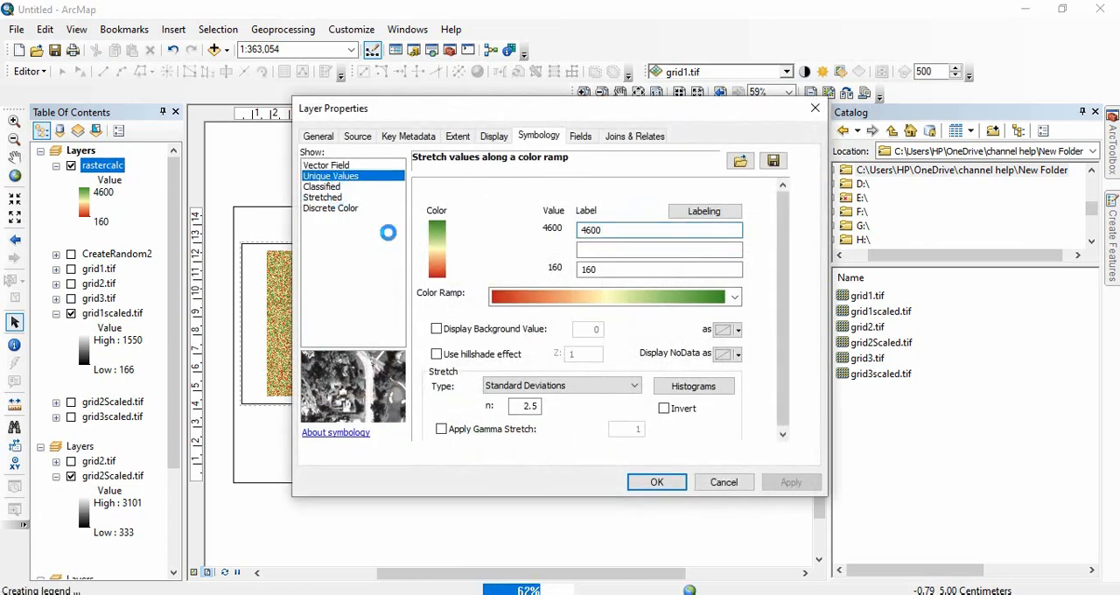
{"action": "left_click", "coordinate": [749, 212]}
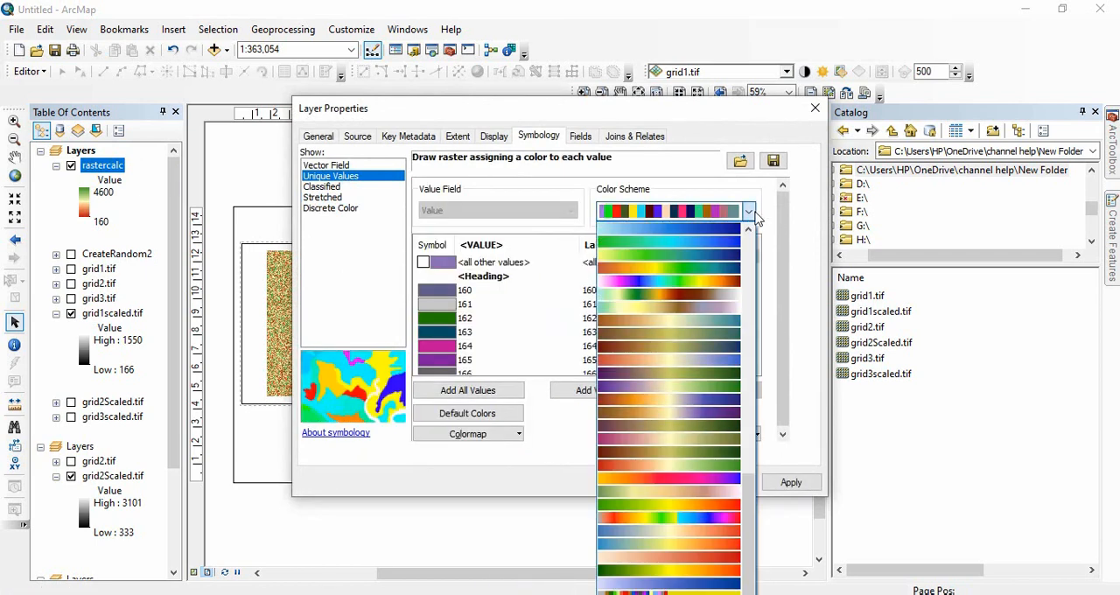
{"action": "left_click", "coordinate": [691, 468]}
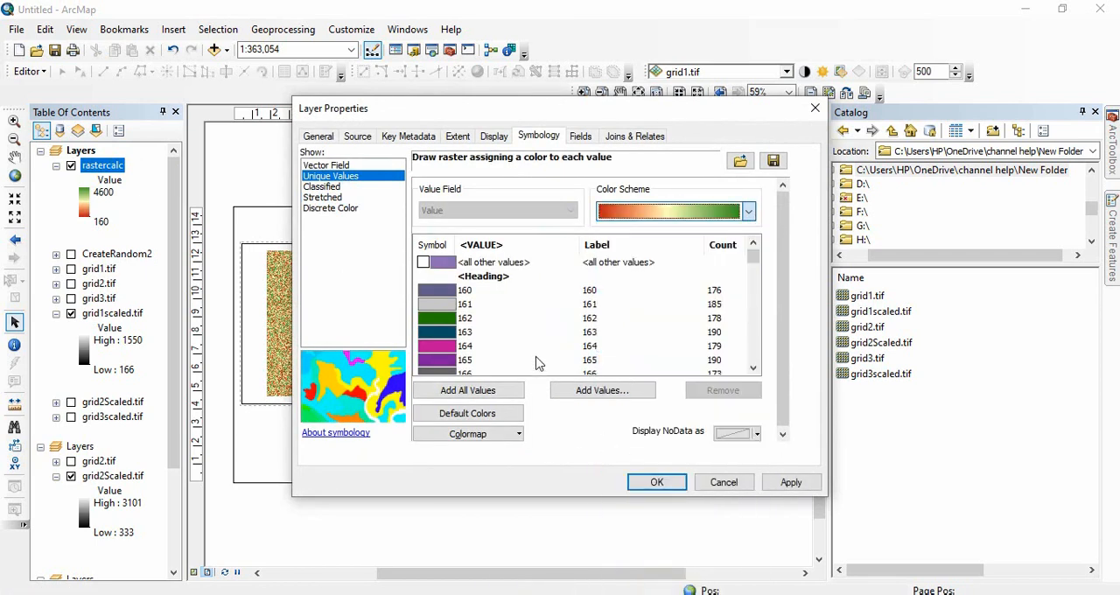
{"action": "left_click", "coordinate": [790, 482]}
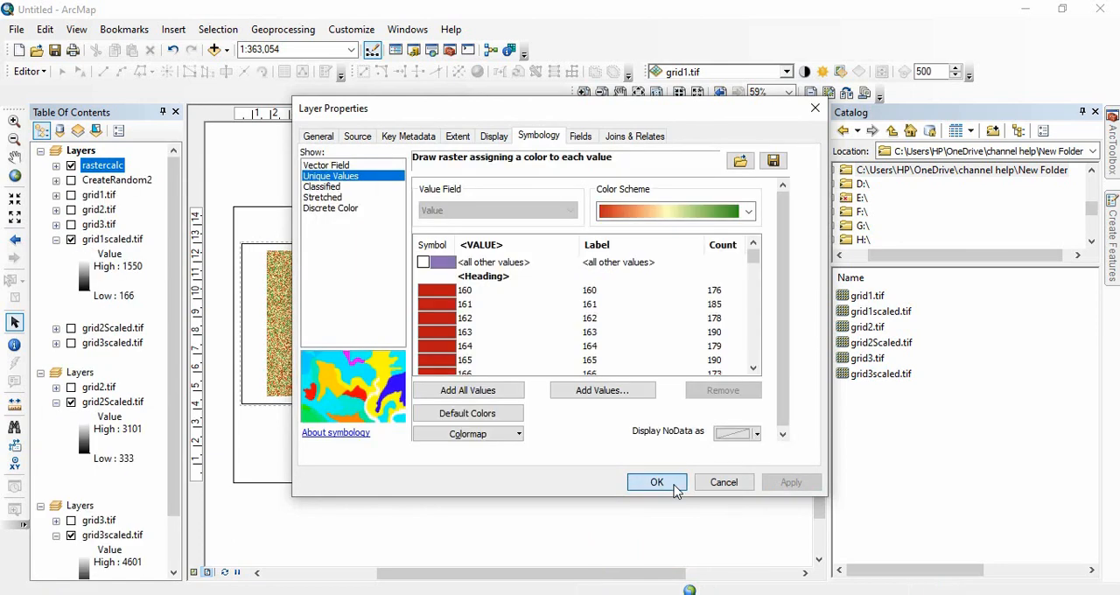
{"action": "left_click", "coordinate": [669, 482]}
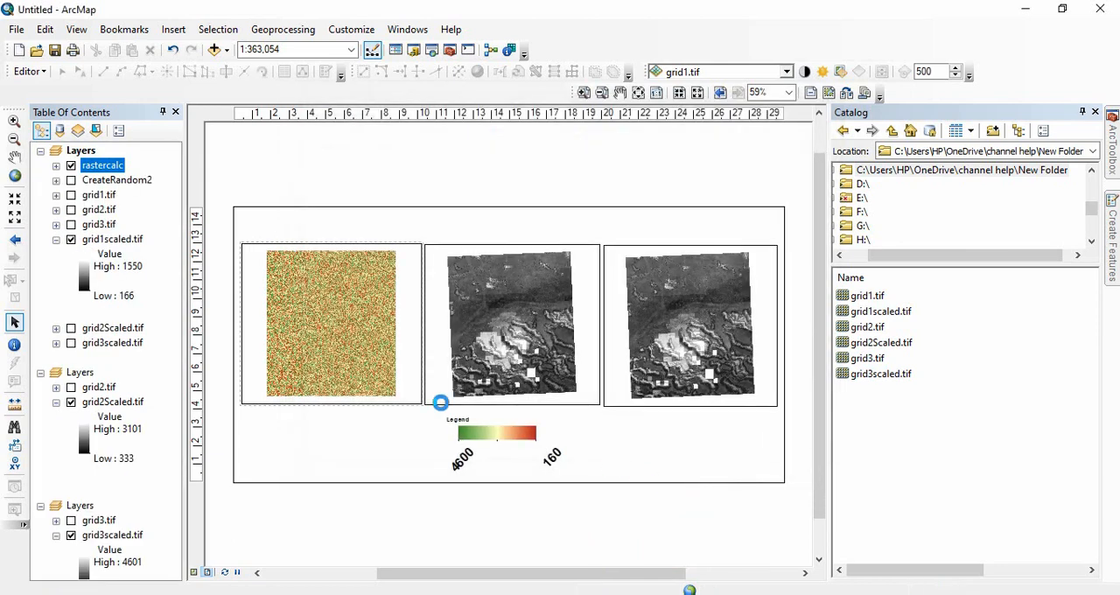
{"action": "left_click", "coordinate": [56, 166]}
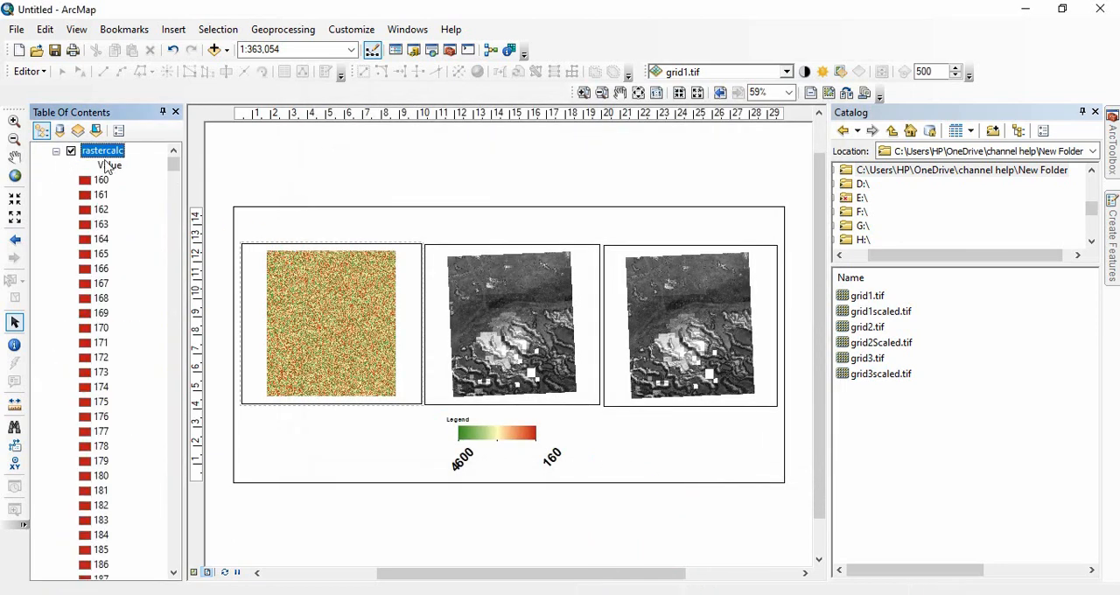
{"action": "mouse_move", "coordinate": [173, 165]}
{"action": "left_mouse_down"}
{"action": "mouse_move", "coordinate": [178, 319]}
{"action": "mouse_move", "coordinate": [156, 154]}
{"action": "left_mouse_up"}
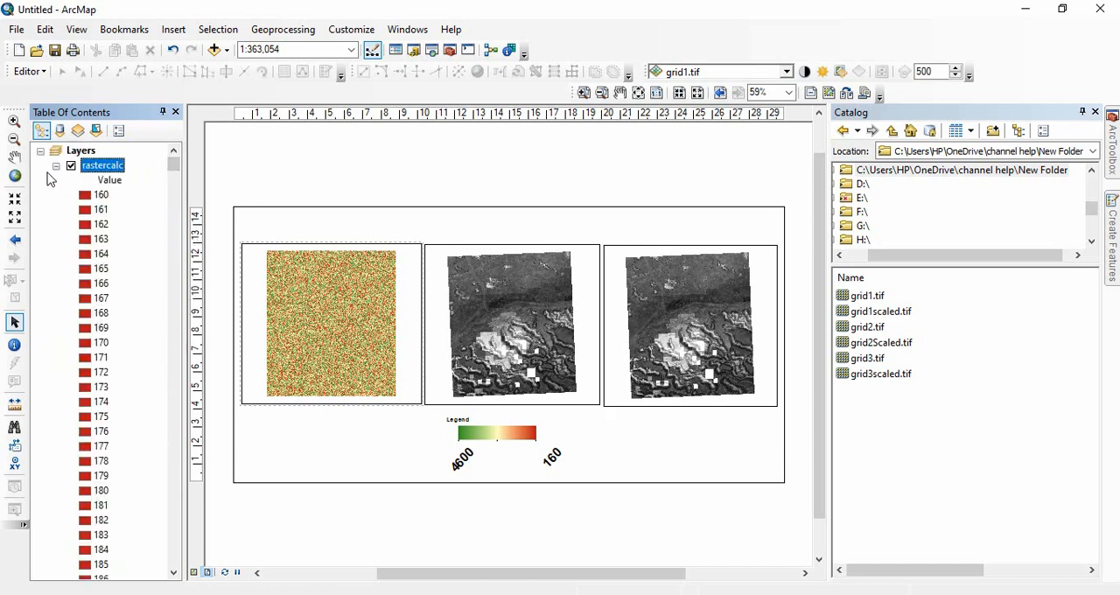
{"action": "left_click", "coordinate": [56, 165]}
Save rastercalc as the layer file rastercalc.lyr.
{"action": "right_click", "coordinate": [105, 172]}
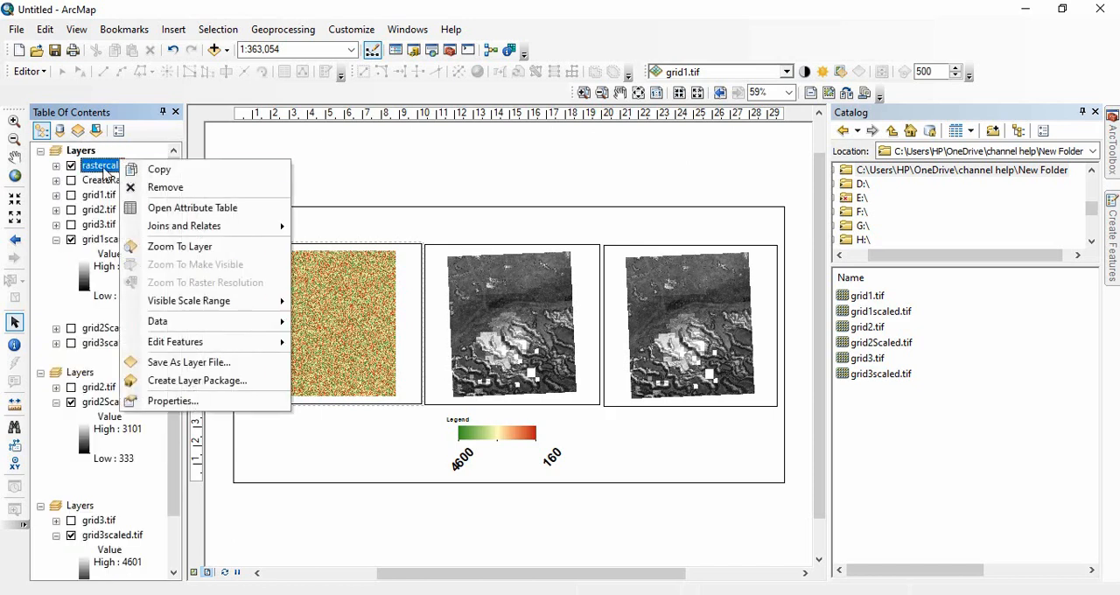
{"action": "left_click", "coordinate": [230, 361]}
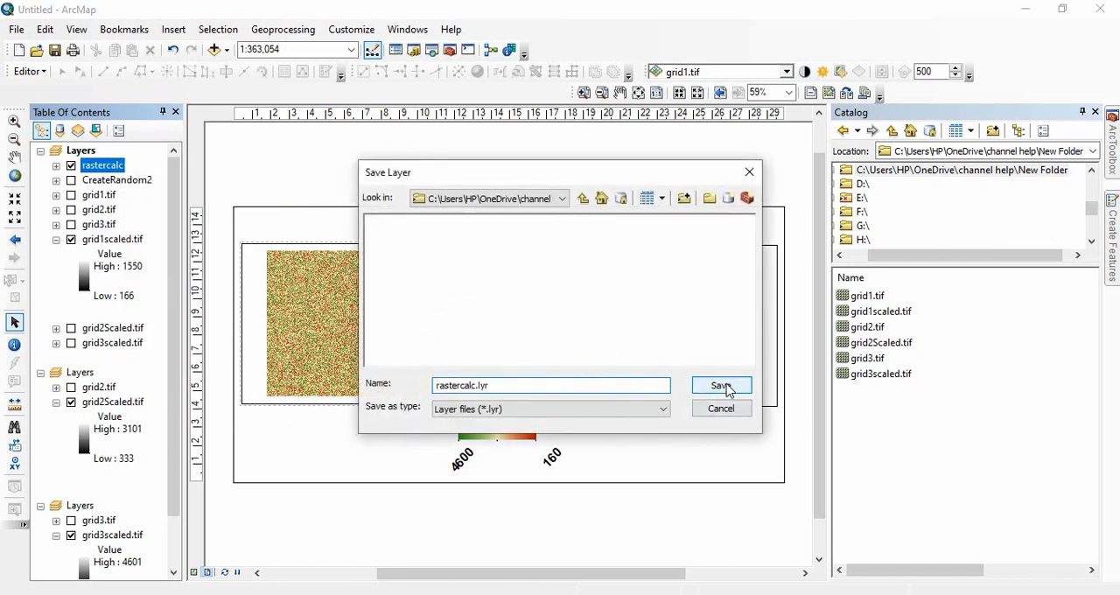
{"action": "left_click", "coordinate": [721, 385]}
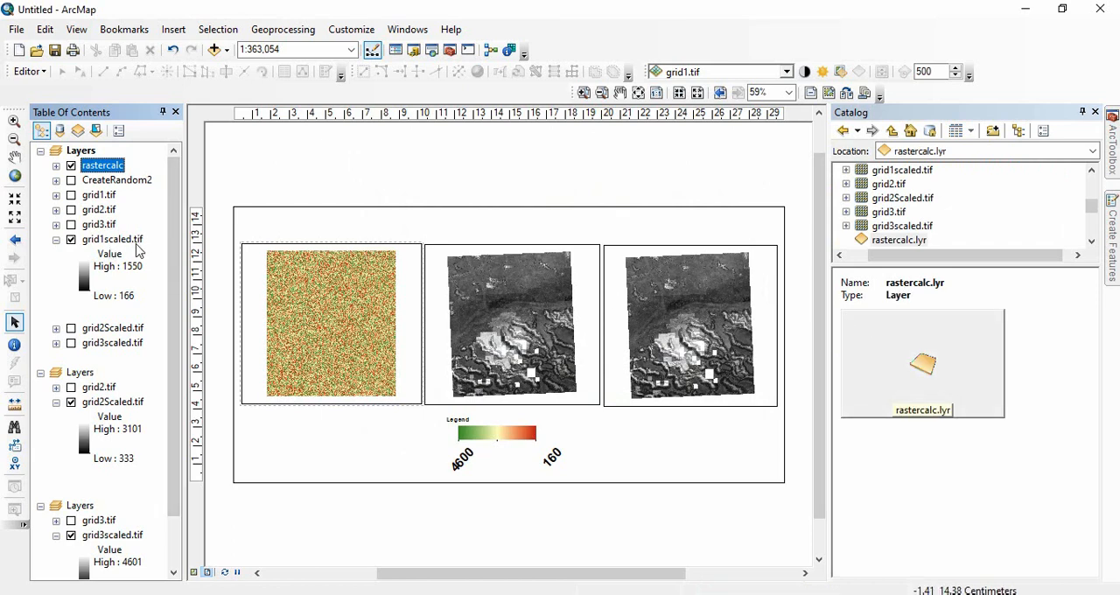
Symbolize grid1scaled.tif by unique values and import the symbology from rastercalc.lyr.
{"action": "left_click", "coordinate": [130, 241]}
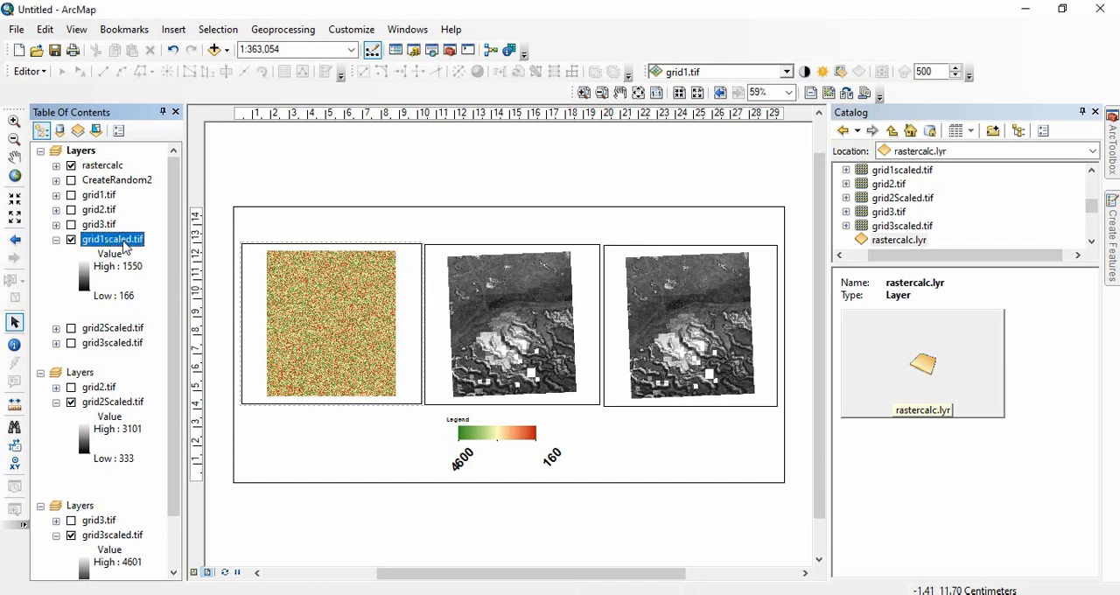
{"action": "double_click", "coordinate": [119, 243]}
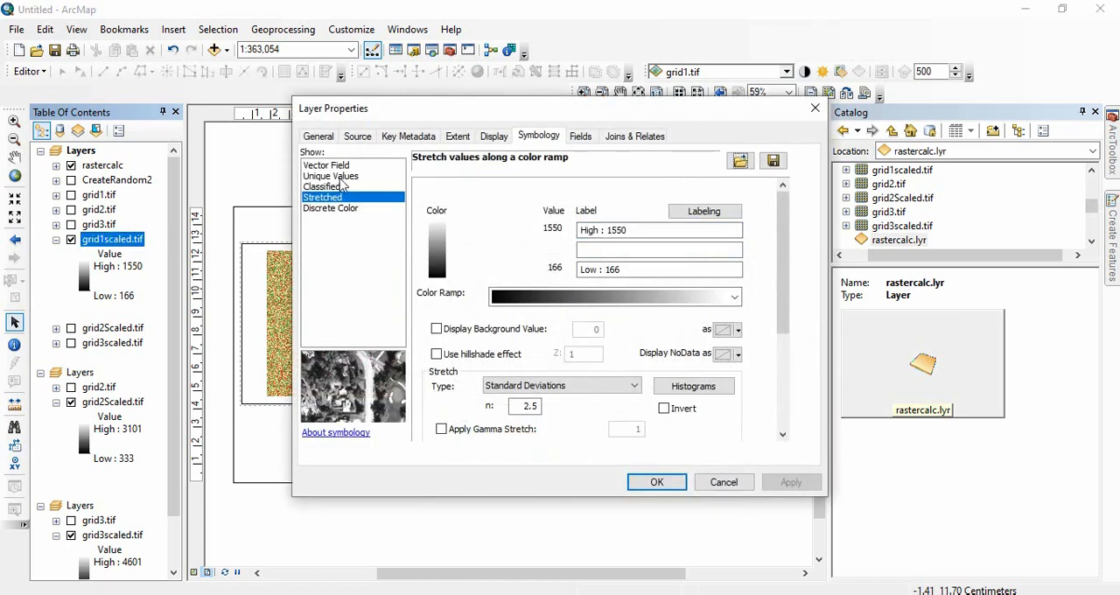
{"action": "left_click", "coordinate": [341, 177]}
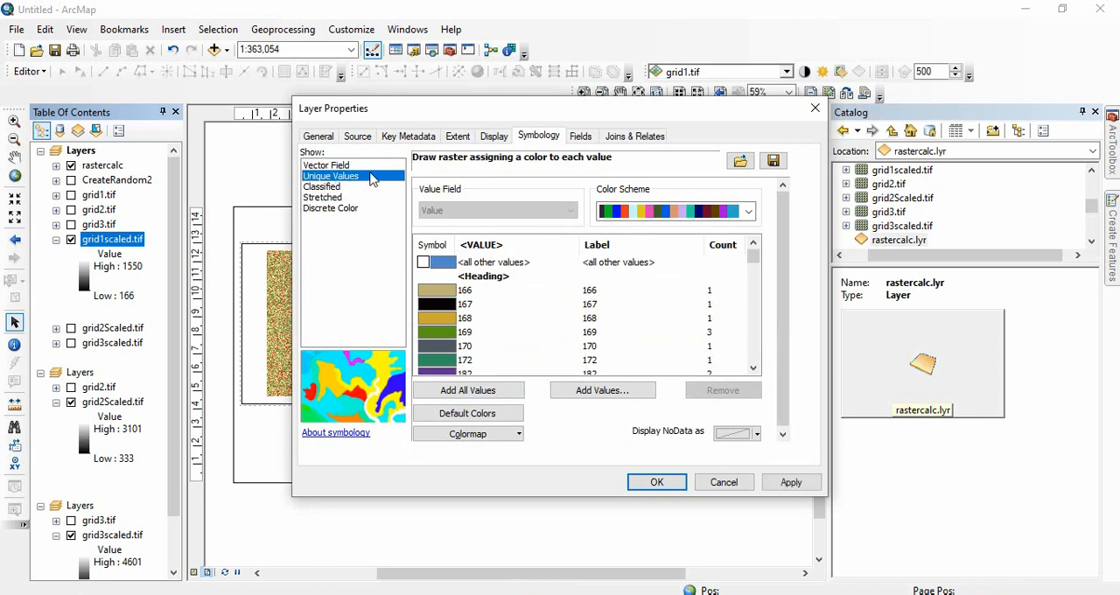
{"action": "left_click", "coordinate": [740, 160]}
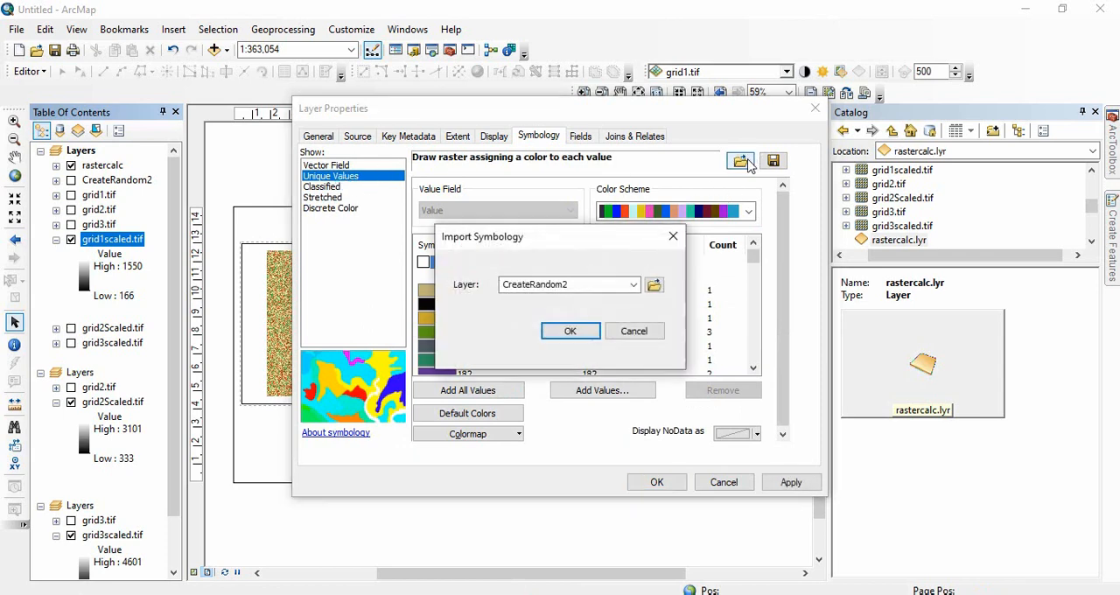
{"action": "left_click", "coordinate": [653, 284]}
{"action": "left_click", "coordinate": [395, 219]}
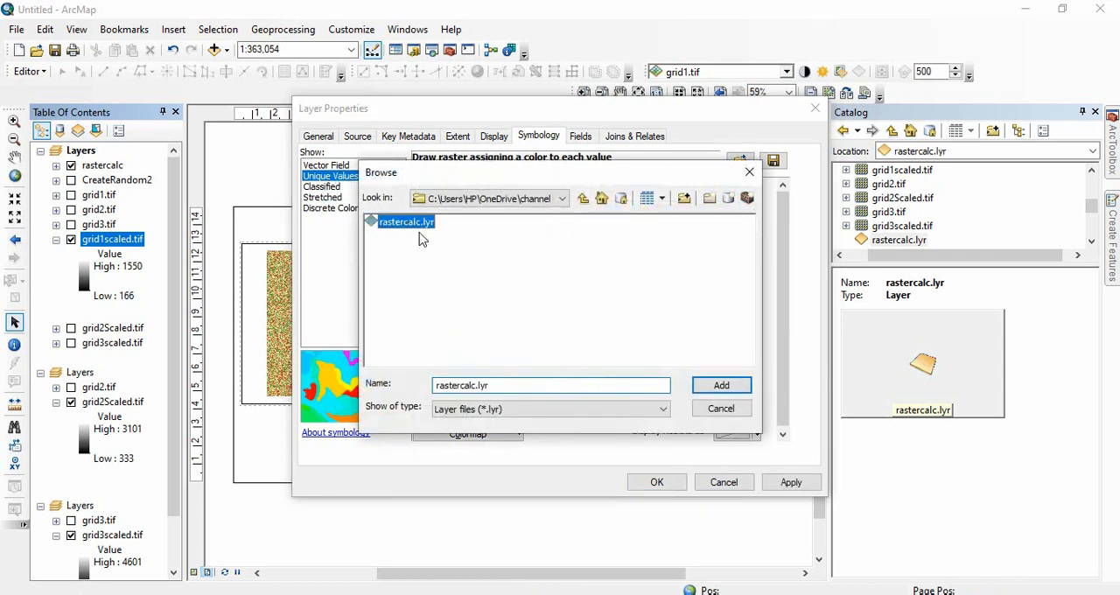
{"action": "left_click", "coordinate": [717, 385]}
{"action": "left_click", "coordinate": [570, 330]}
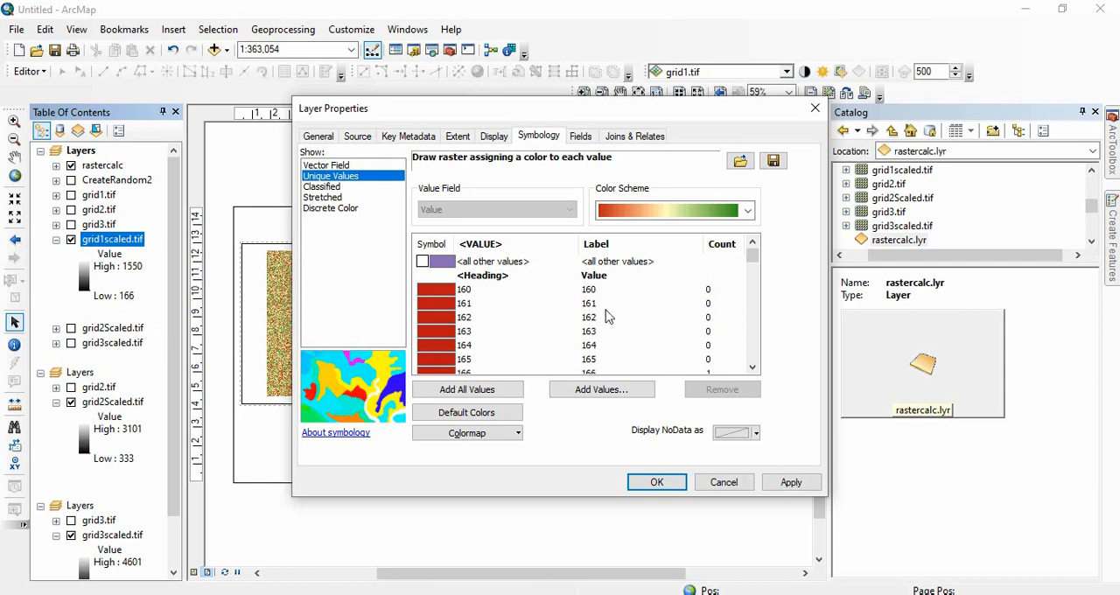
Review the imported unique values and counts of grid1scaled.tif from the lowest value to the highest.
{"action": "left_click", "coordinate": [752, 367]}
{"action": "left_click", "coordinate": [754, 369]}
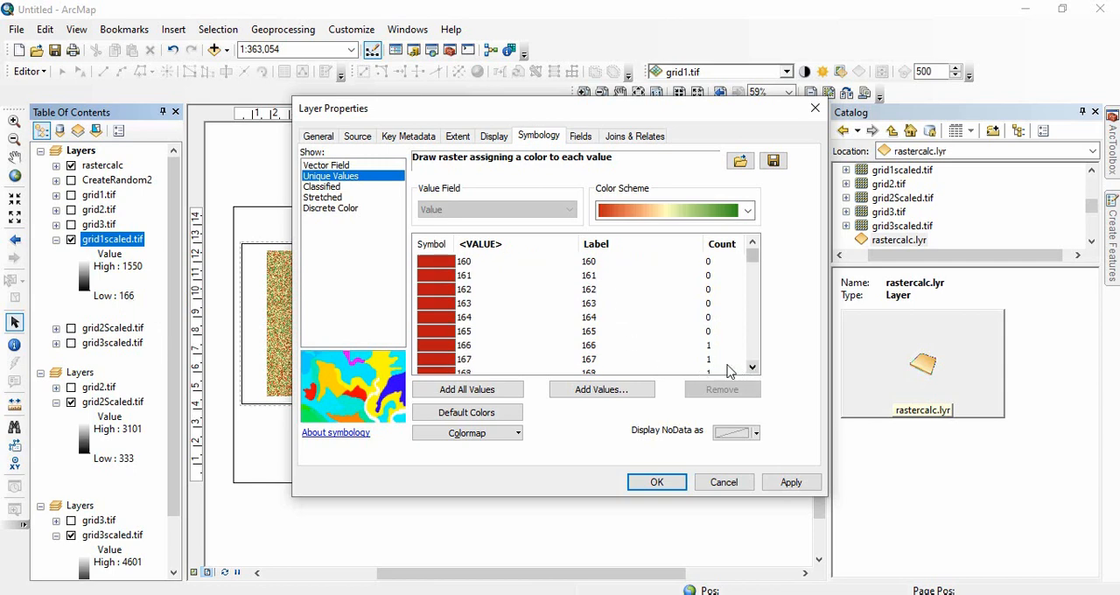
{"action": "left_click", "coordinate": [448, 349]}
{"action": "left_click", "coordinate": [453, 260]}
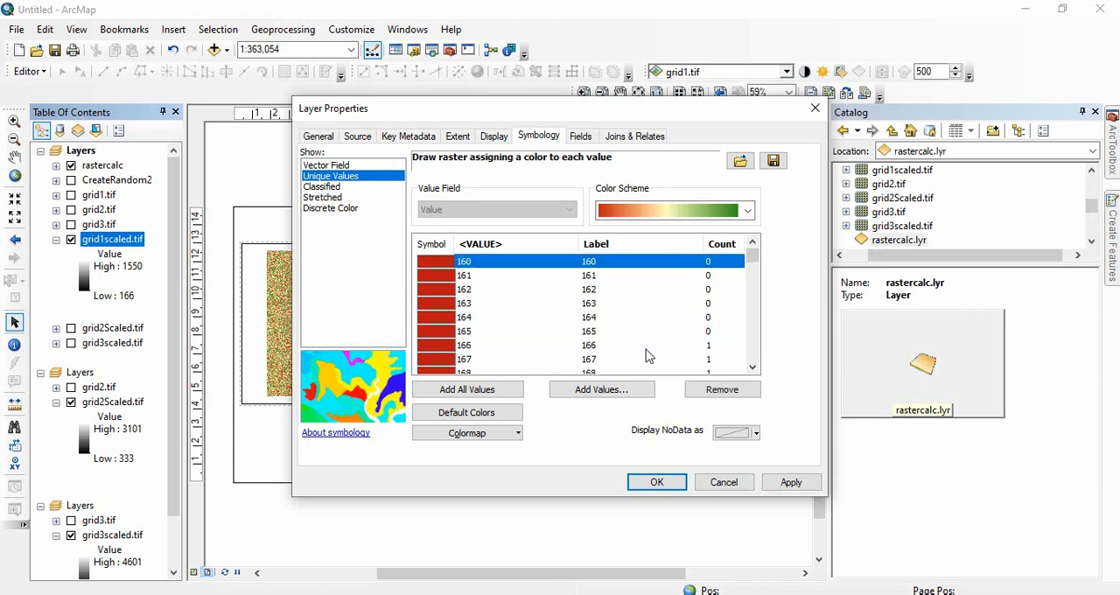
{"action": "left_click_drag", "start_coordinate": [756, 353], "coordinate": [756, 369]}
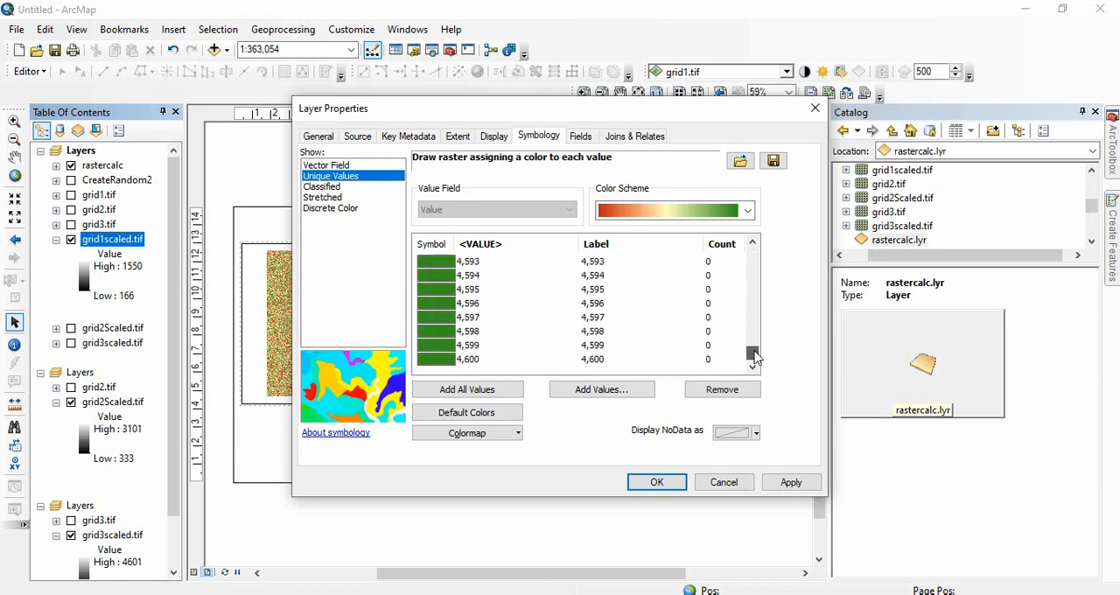
Check the grid1scaled.tif counts around its maximum value, apply the imported symbology, and turn off the rastercalc layer.
{"action": "left_click_drag", "start_coordinate": [754, 360], "coordinate": [751, 287]}
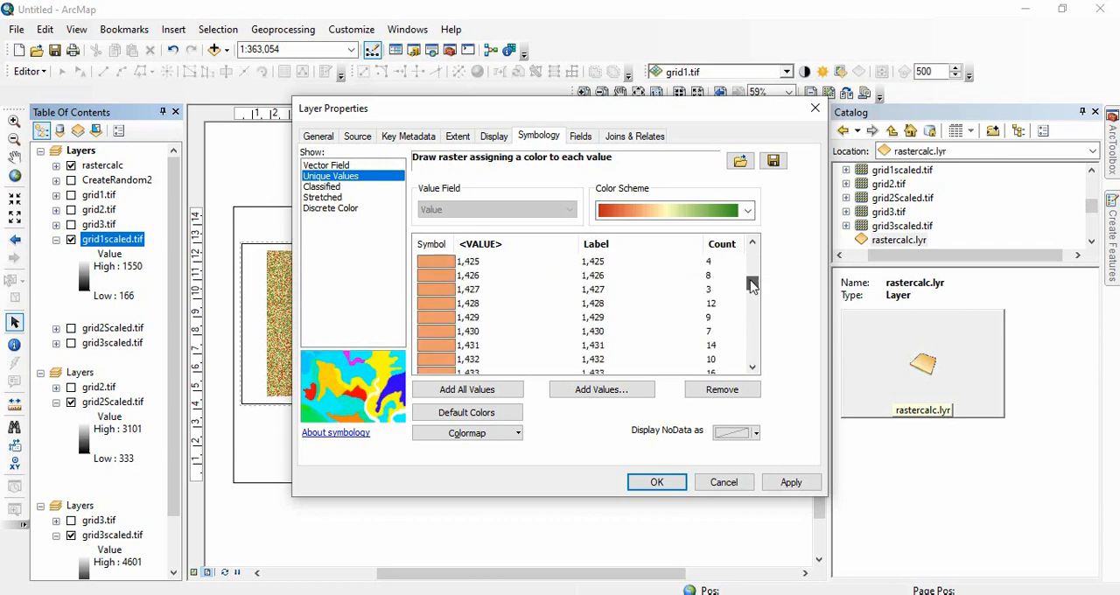
{"action": "scroll", "coordinate": [617, 332], "scroll_direction": "down", "scroll_amount": 20}
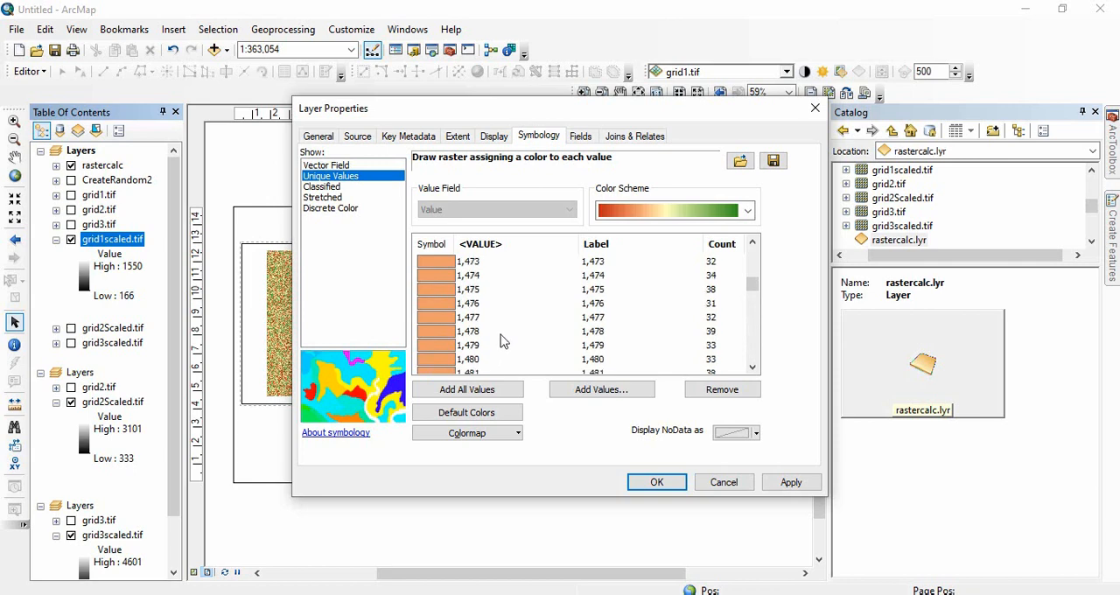
{"action": "scroll", "coordinate": [512, 337], "scroll_direction": "down", "scroll_amount": 15}
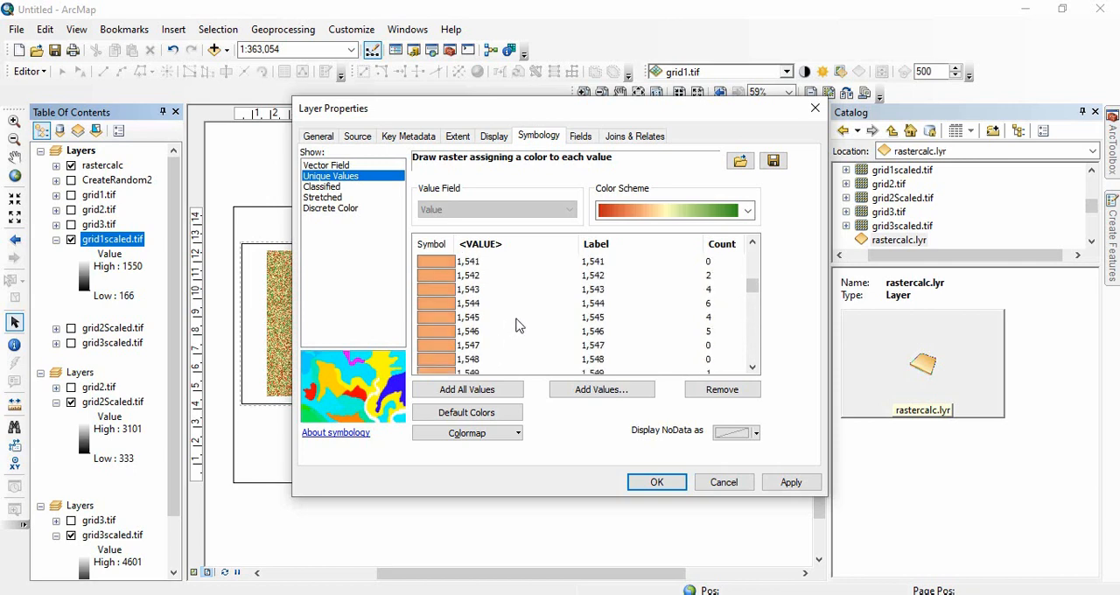
{"action": "scroll", "coordinate": [469, 336], "scroll_direction": "down", "scroll_amount": 1}
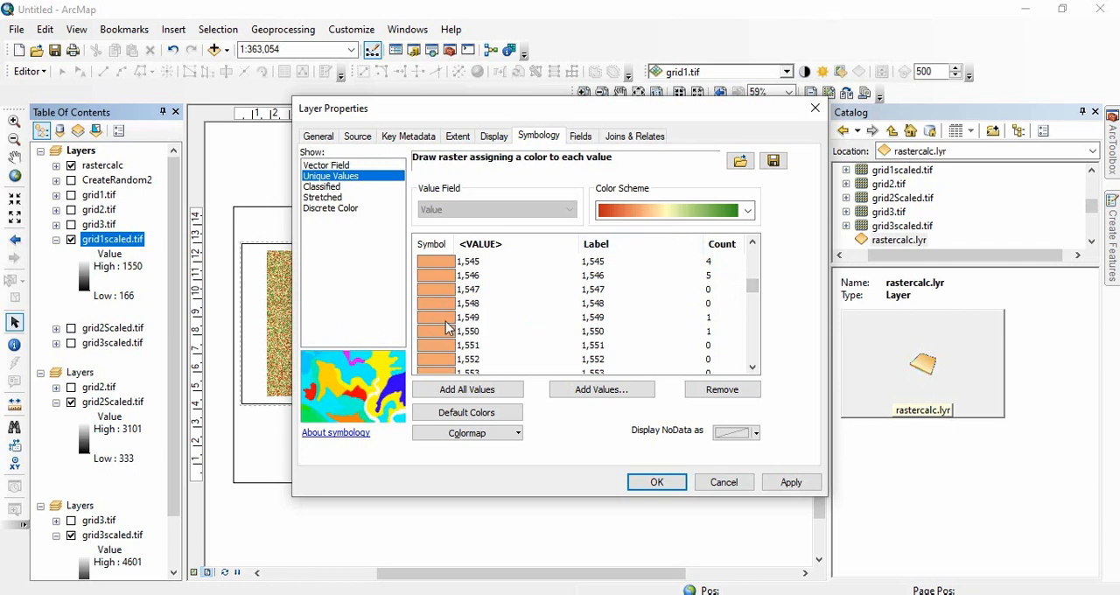
{"action": "left_click", "coordinate": [791, 483]}
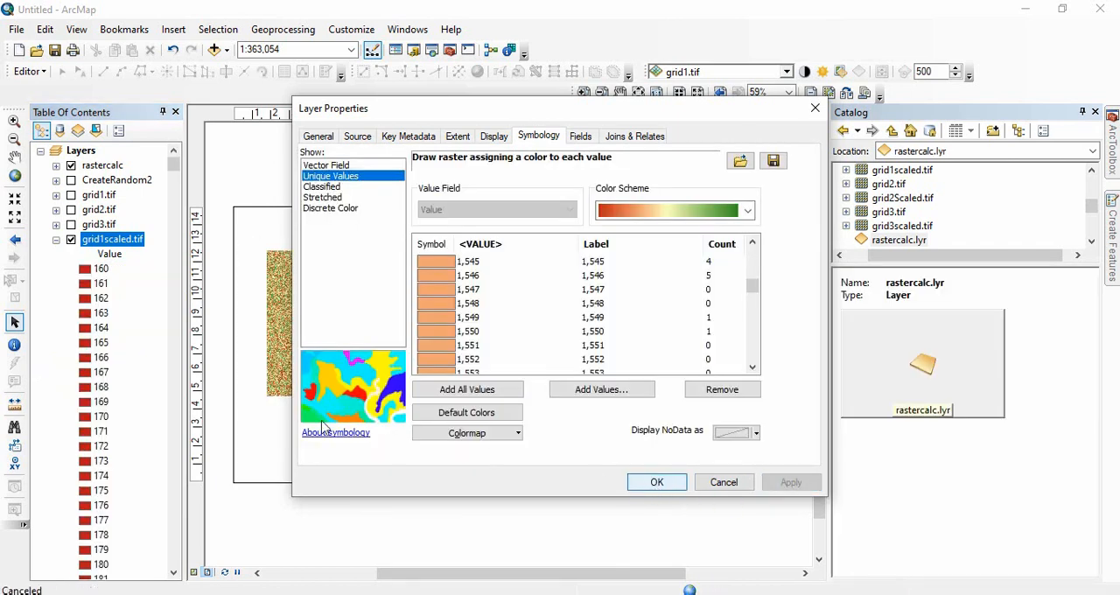
{"action": "key", "text": "Return"}
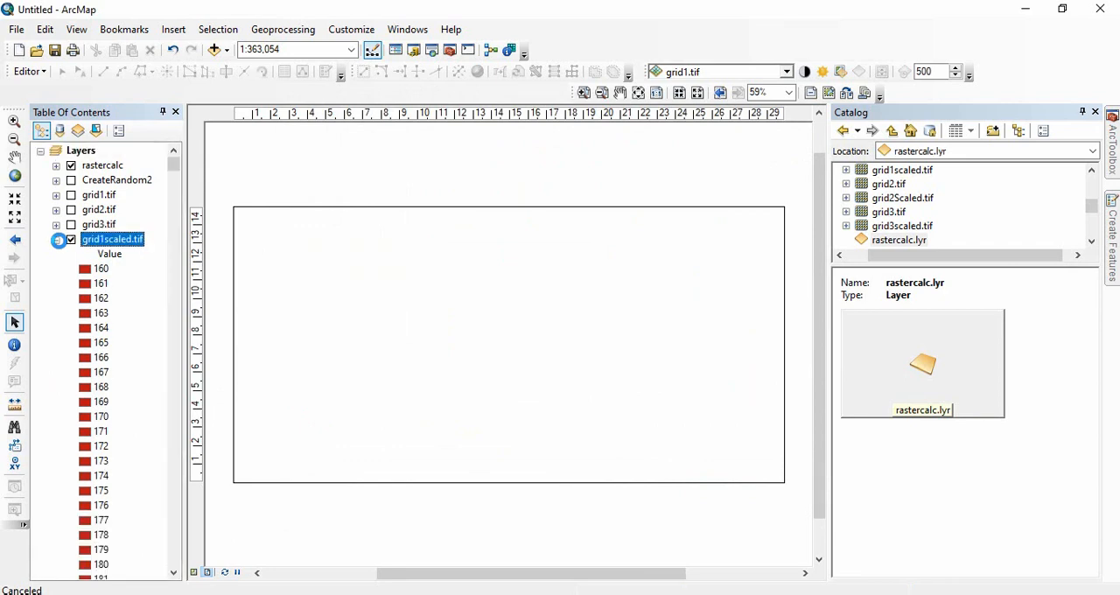
{"action": "left_click", "coordinate": [71, 165]}
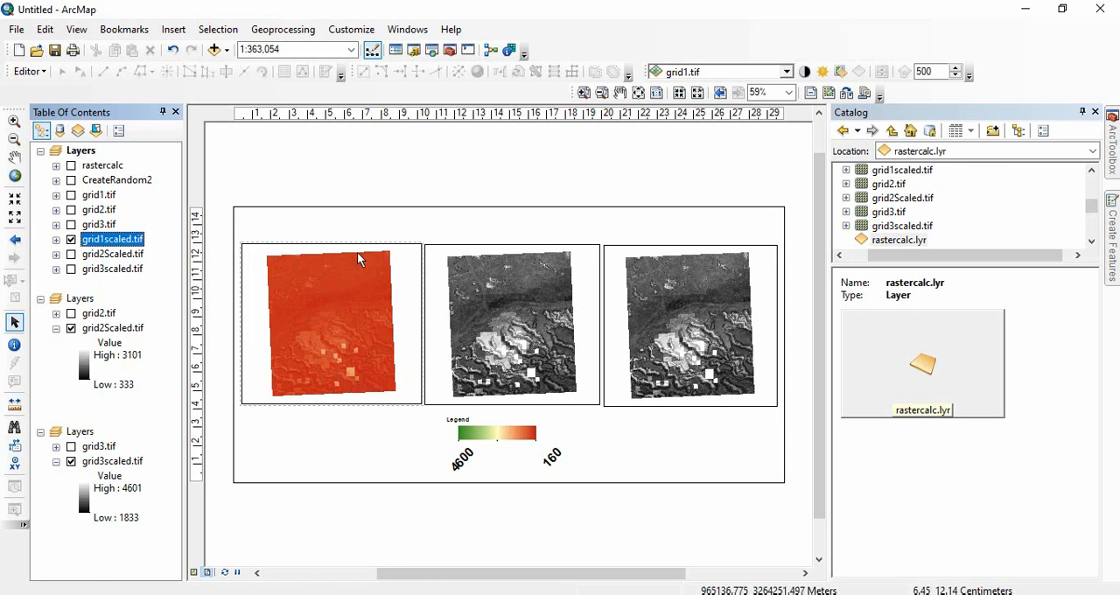
Symbolize grid2Scaled.tif in the second data frame by unique values and import the symbology from rastercalc.lyr.
{"action": "double_click", "coordinate": [116, 329]}
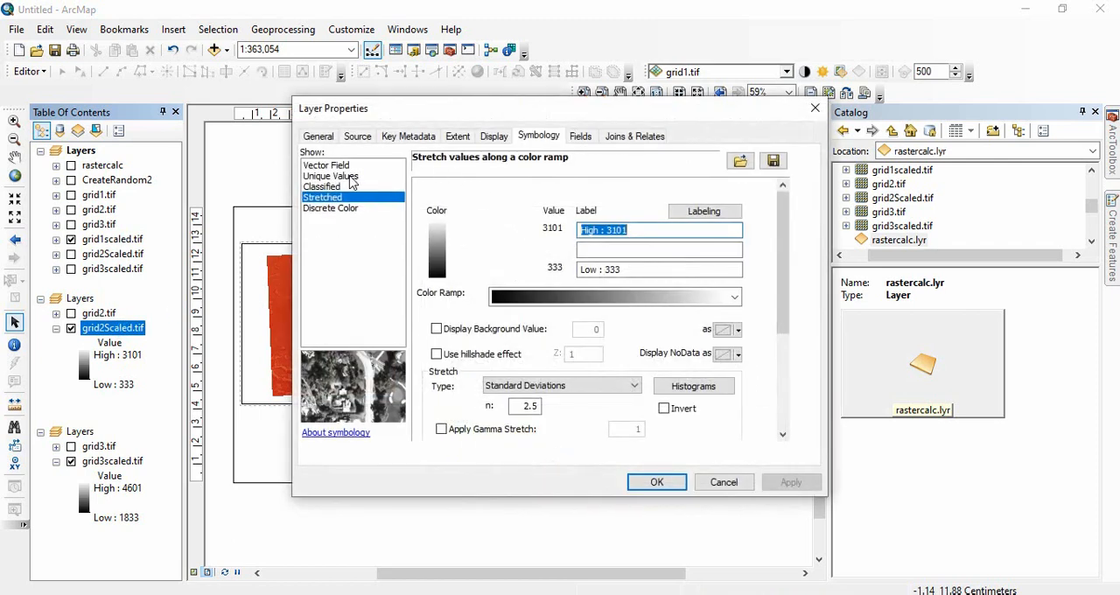
{"action": "left_click", "coordinate": [351, 176]}
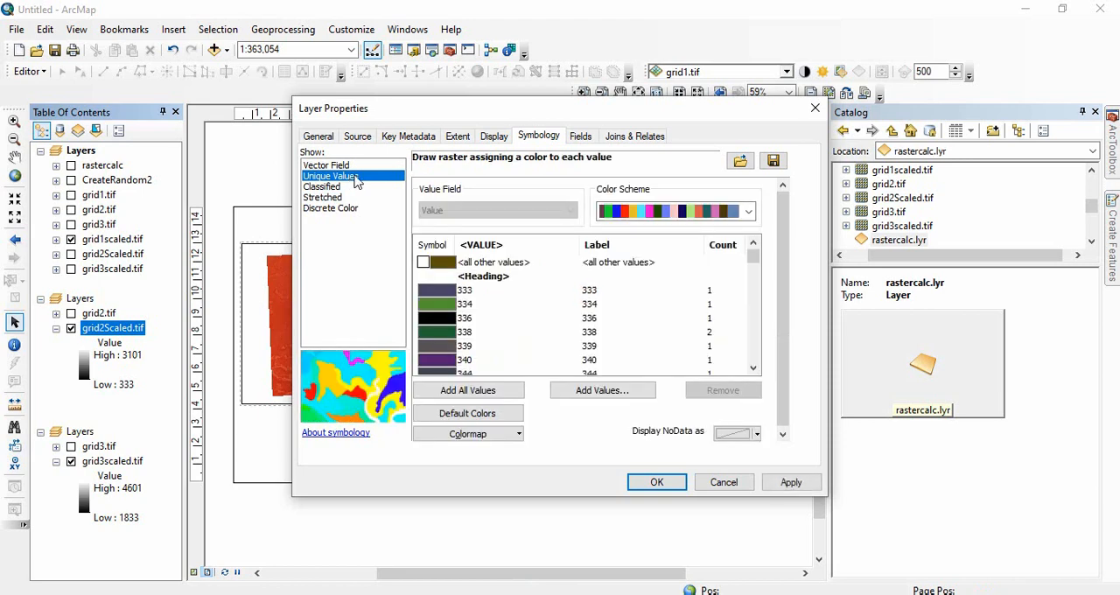
{"action": "left_click", "coordinate": [740, 161]}
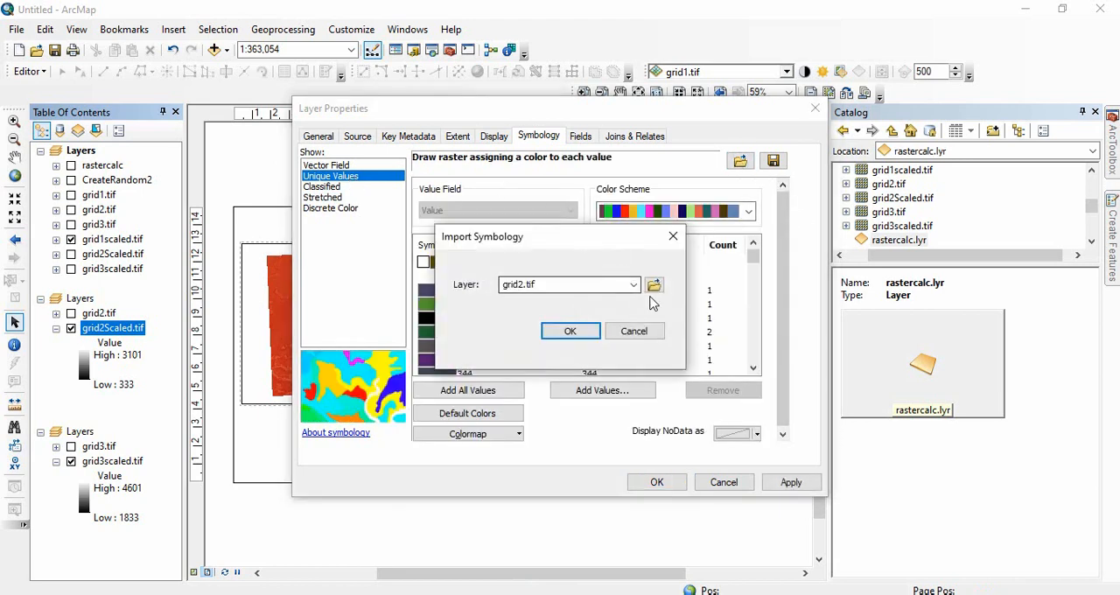
{"action": "left_click", "coordinate": [654, 287]}
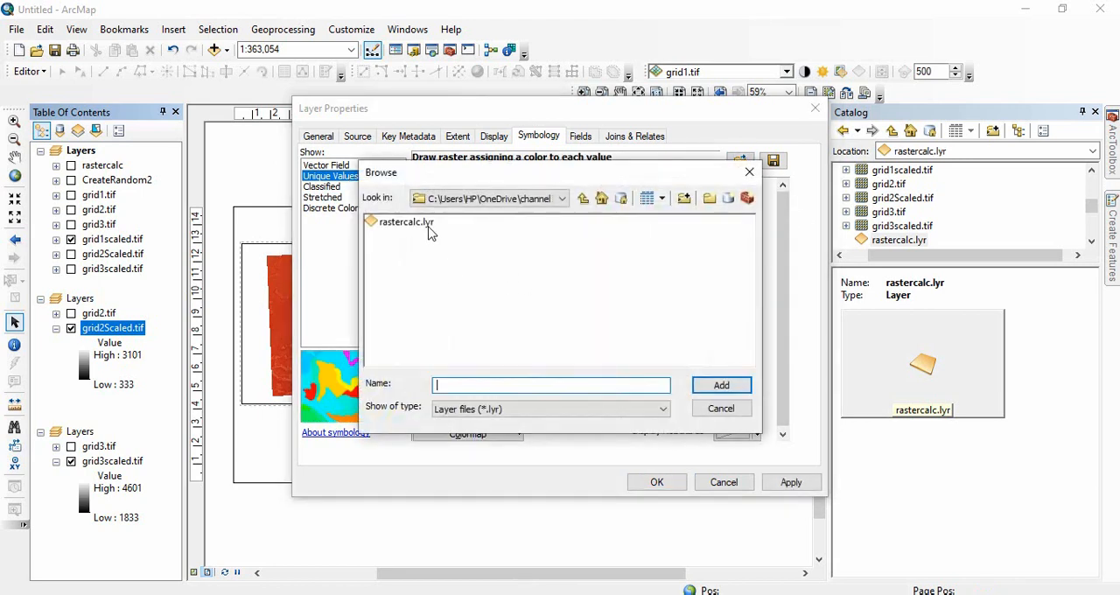
{"action": "left_click", "coordinate": [411, 222]}
{"action": "left_click", "coordinate": [716, 385]}
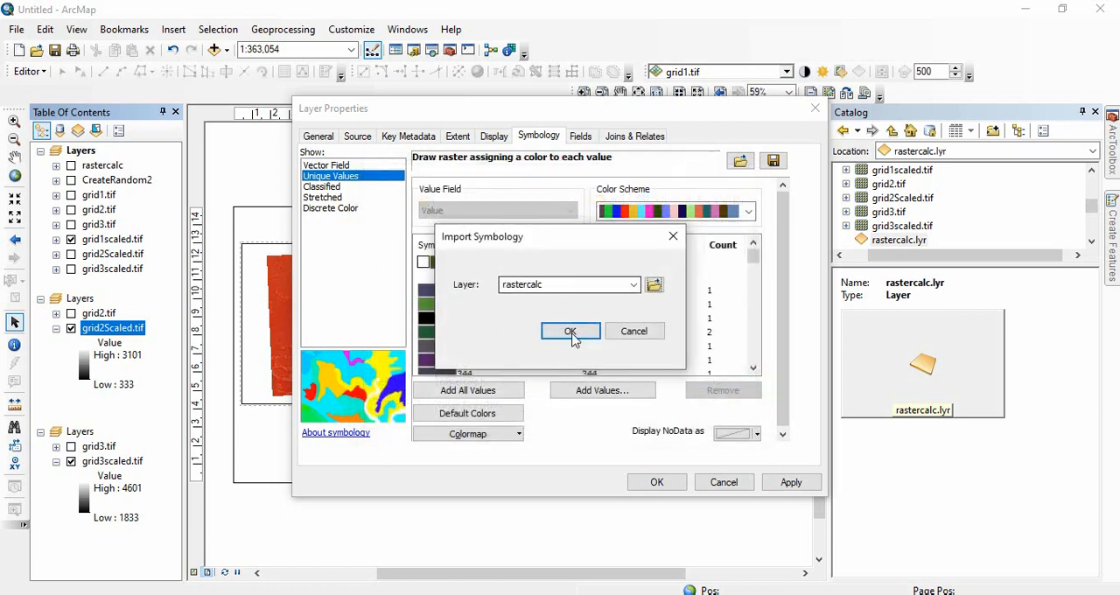
{"action": "left_click", "coordinate": [569, 333]}
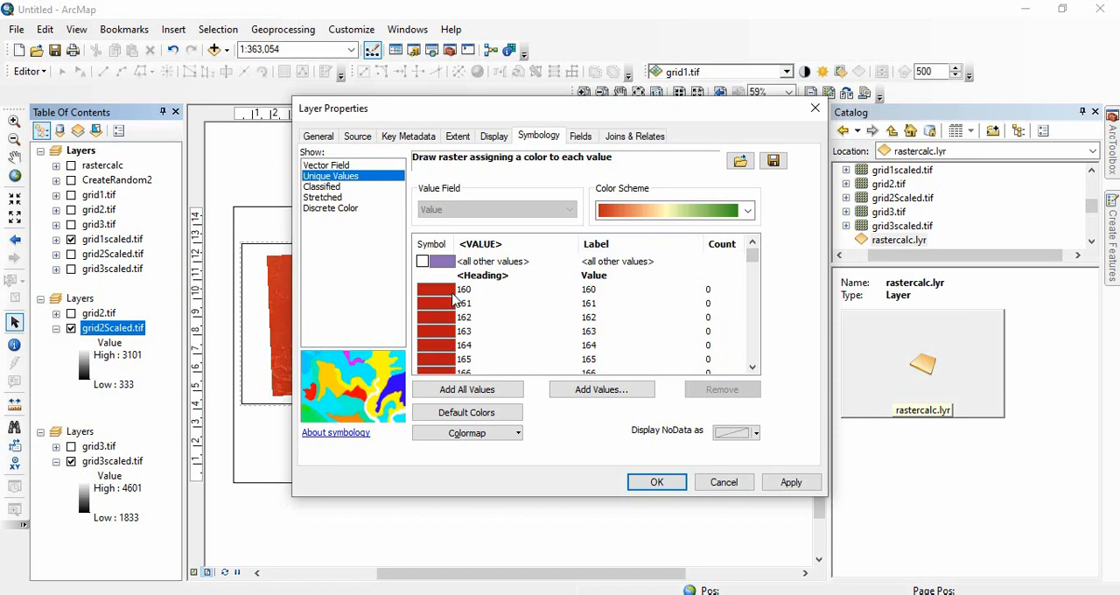
Examine the imported values and counts of grid2Scaled.tif around the raster's minimum and maximum values.
{"action": "scroll", "coordinate": [650, 338], "scroll_direction": "down", "scroll_amount": 20}
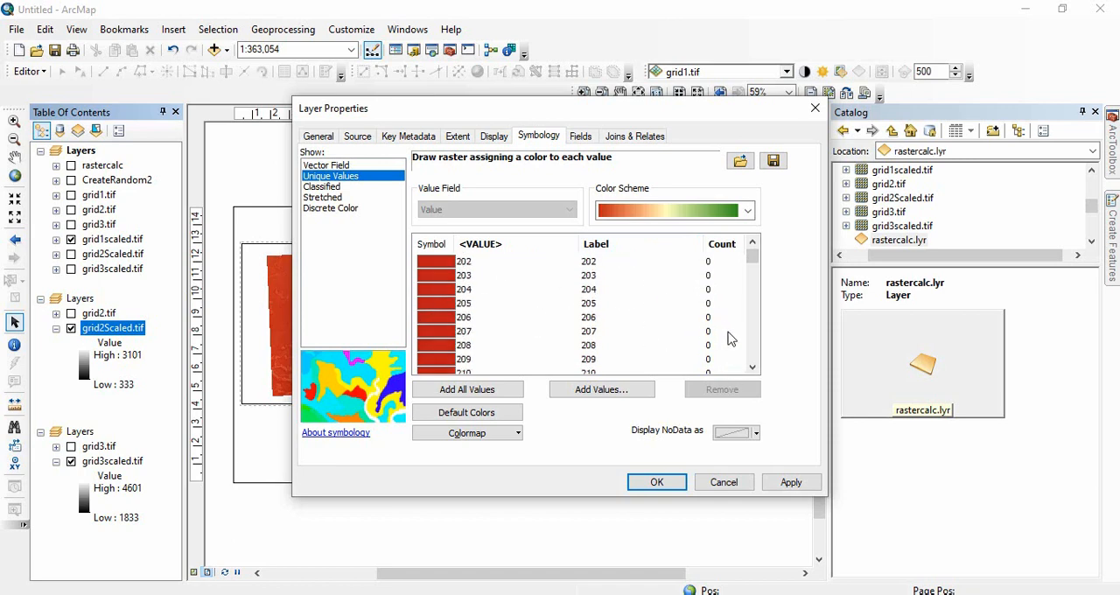
{"action": "scroll", "coordinate": [720, 322], "scroll_direction": "down", "scroll_amount": 20}
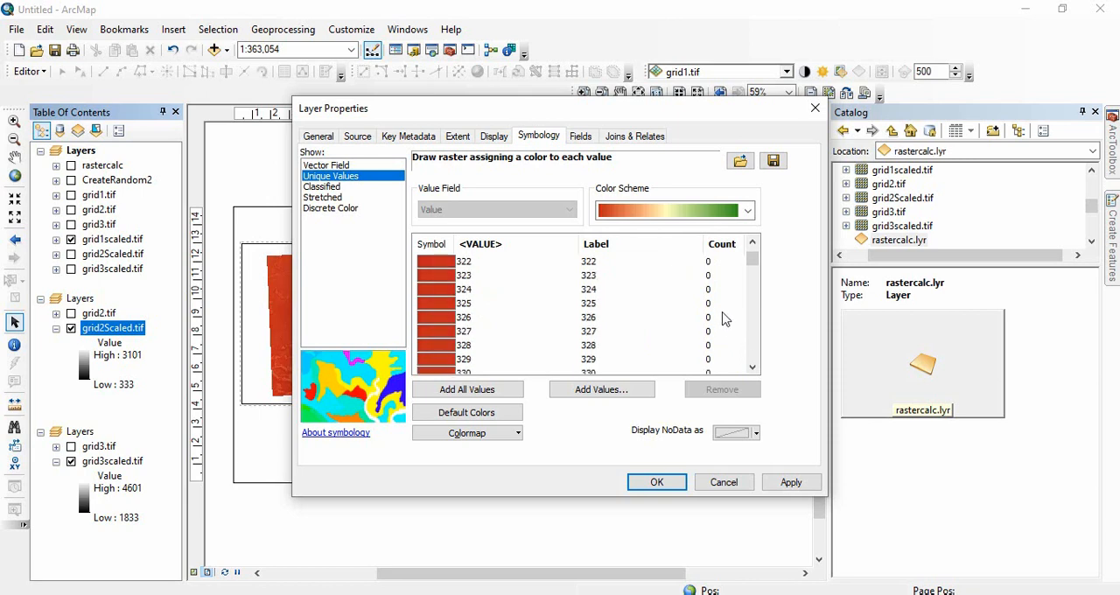
{"action": "scroll", "coordinate": [726, 330], "scroll_direction": "up", "scroll_amount": 3}
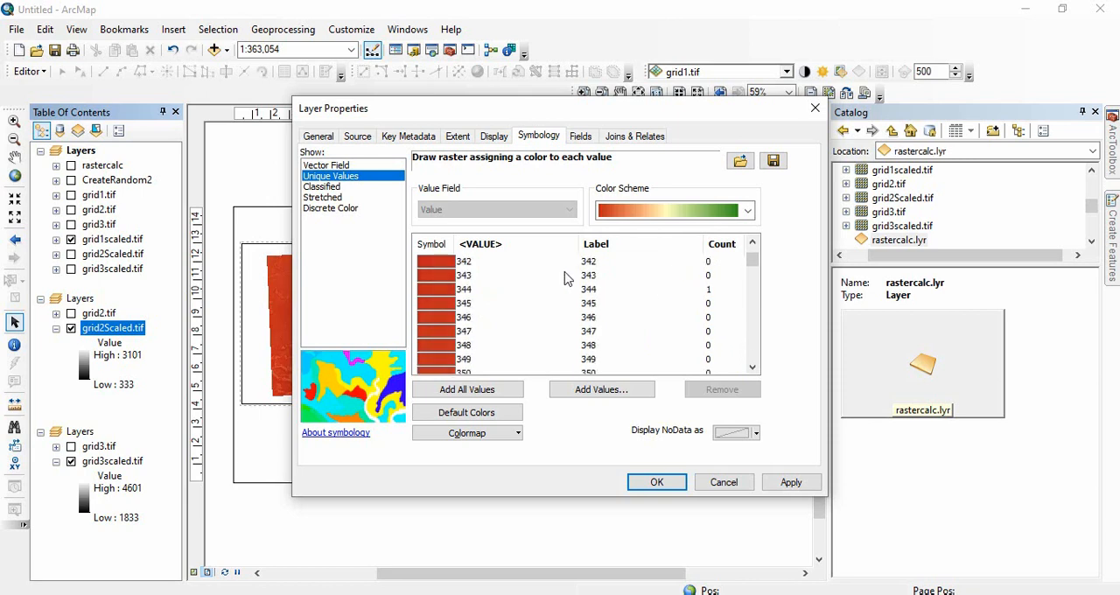
{"action": "scroll", "coordinate": [717, 319], "scroll_direction": "up", "scroll_amount": 1}
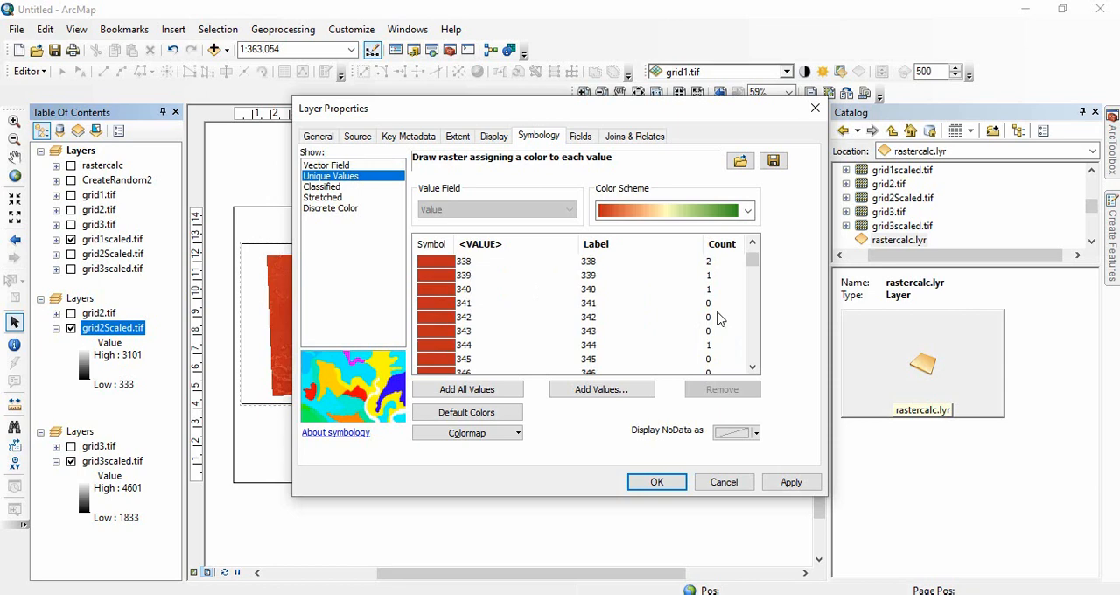
{"action": "scroll", "coordinate": [719, 320], "scroll_direction": "up", "scroll_amount": 1}
{"action": "scroll", "coordinate": [691, 286], "scroll_direction": "up", "scroll_amount": 1}
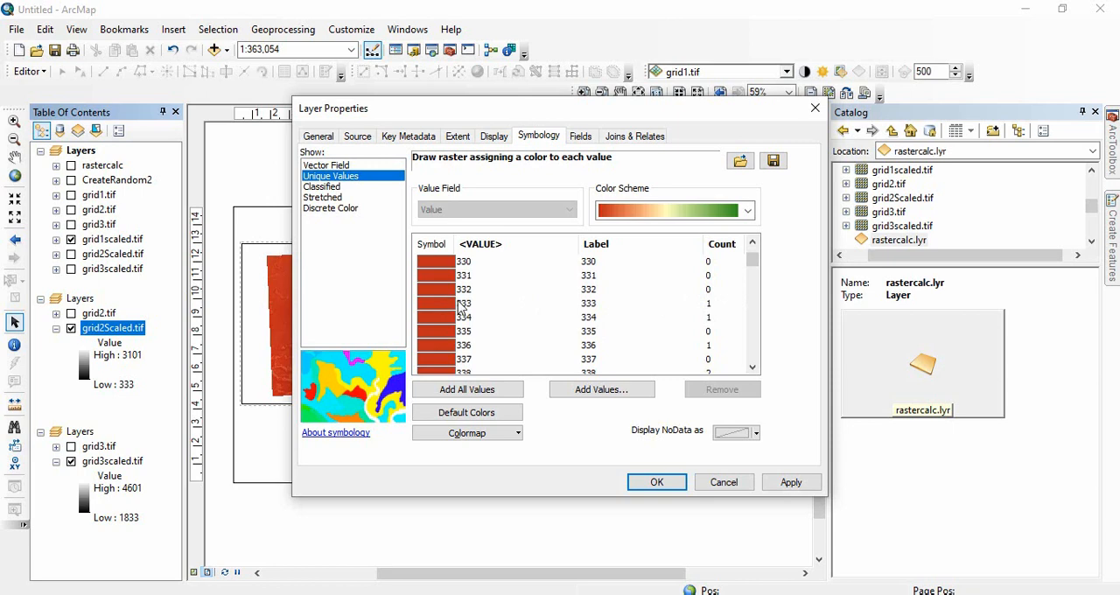
{"action": "scroll", "coordinate": [547, 319], "scroll_direction": "up", "scroll_amount": 20}
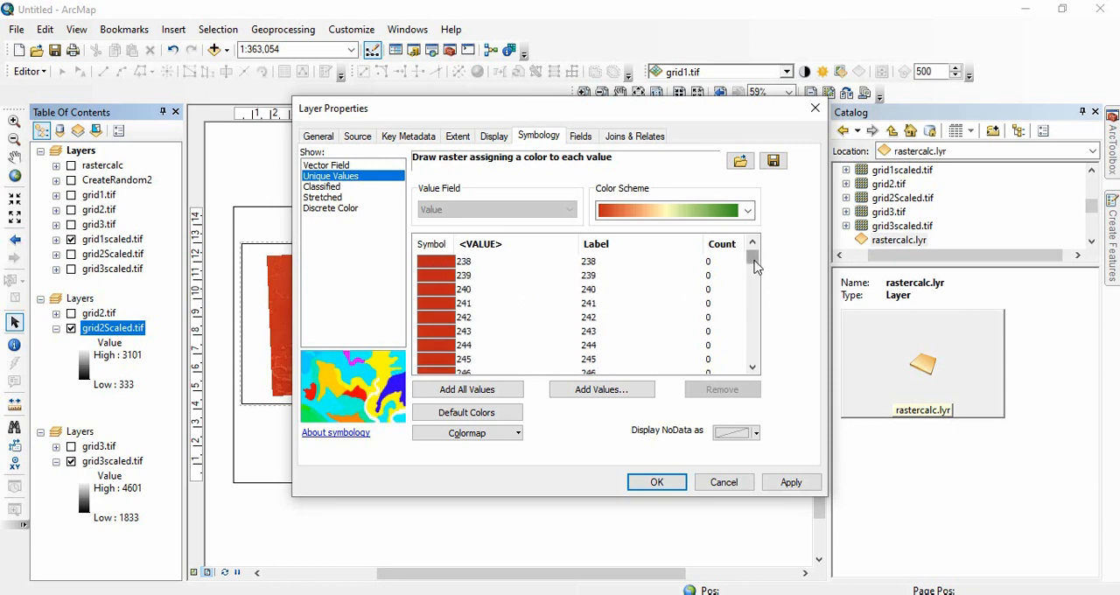
{"action": "left_click_drag", "start_coordinate": [752, 257], "coordinate": [746, 329]}
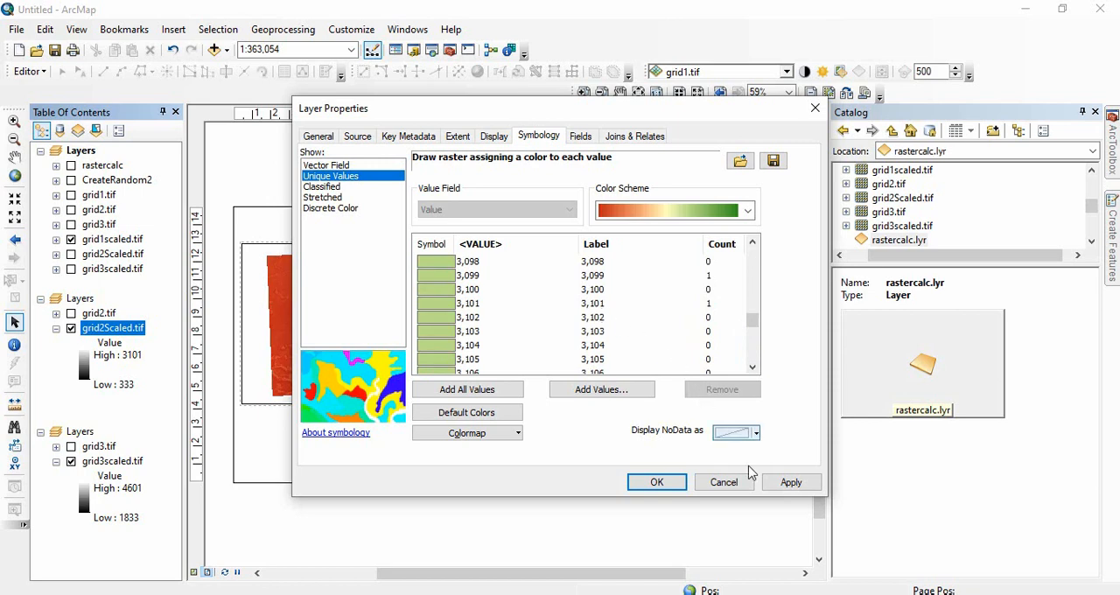
Apply the imported symbology to grid2Scaled.tif, collapse its value list in the layer tree, and refresh the layout.
{"action": "left_click", "coordinate": [789, 482]}
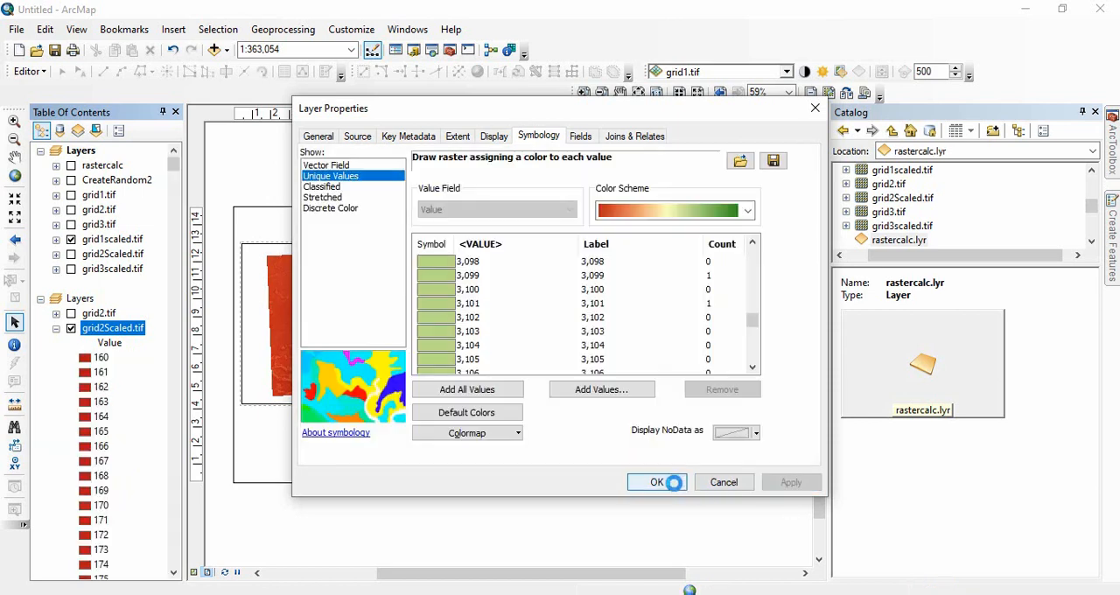
{"action": "left_click", "coordinate": [672, 484]}
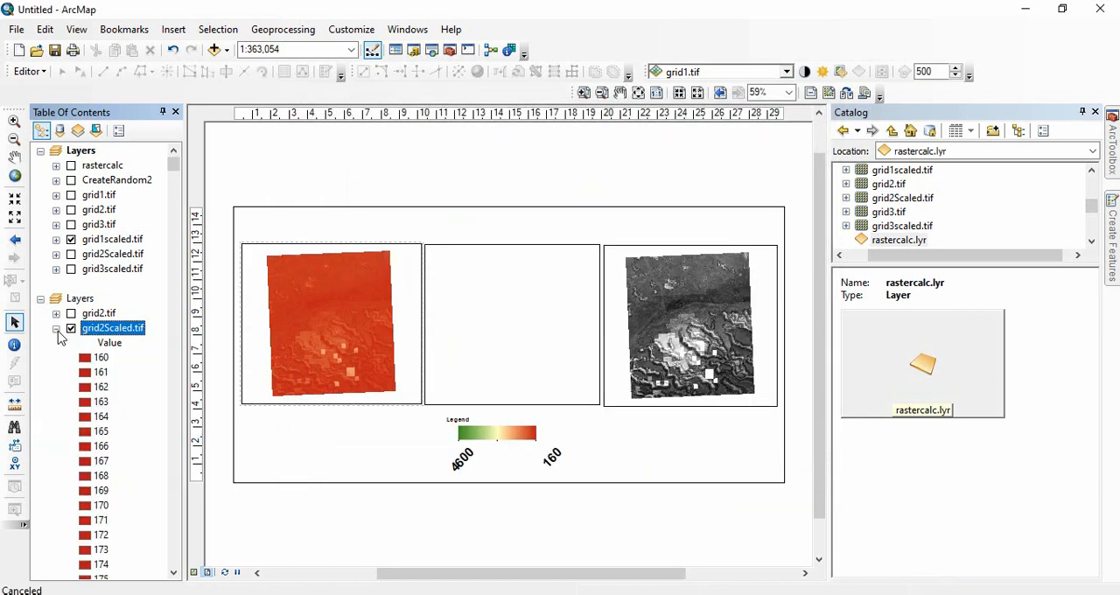
{"action": "left_click", "coordinate": [56, 328]}
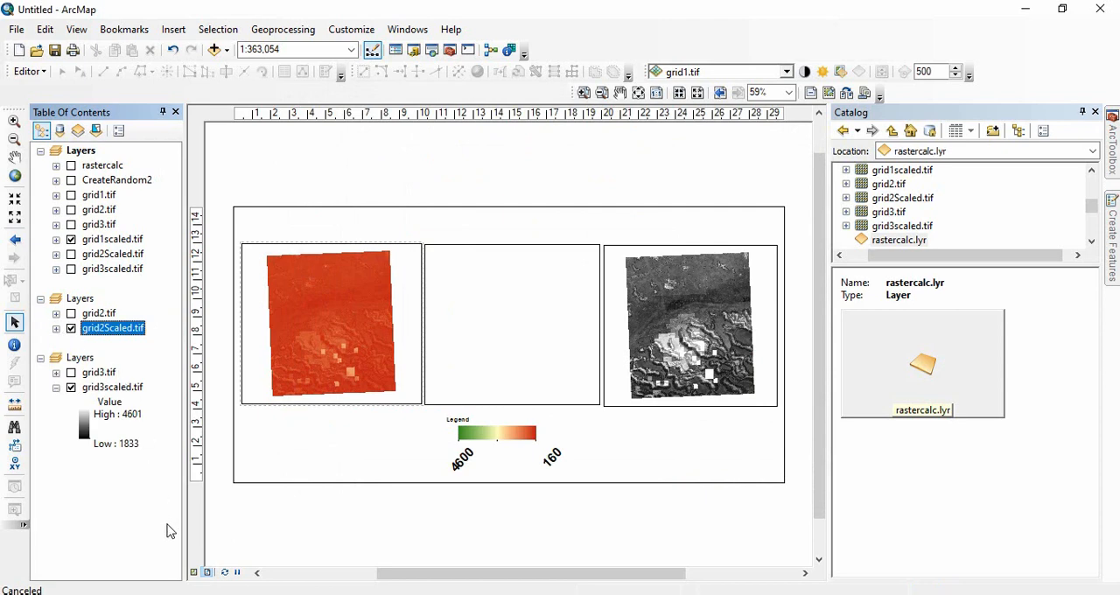
{"action": "left_click", "coordinate": [226, 573]}
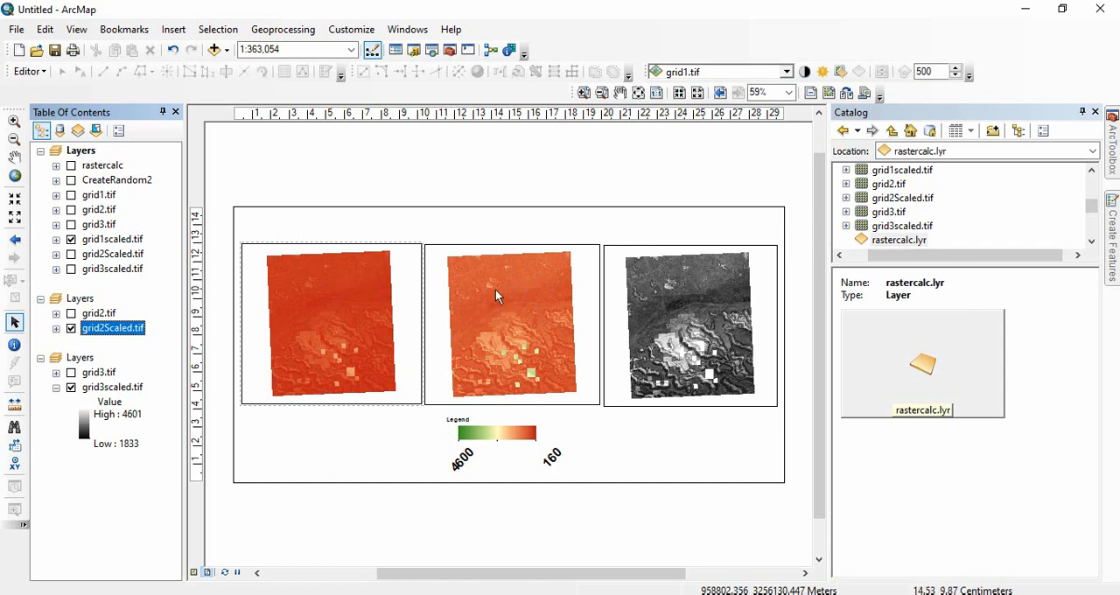
Symbolize grid3scaled.tif in the third data frame by unique values and import the symbology from rastercalc.lyr.
{"action": "double_click", "coordinate": [128, 389]}
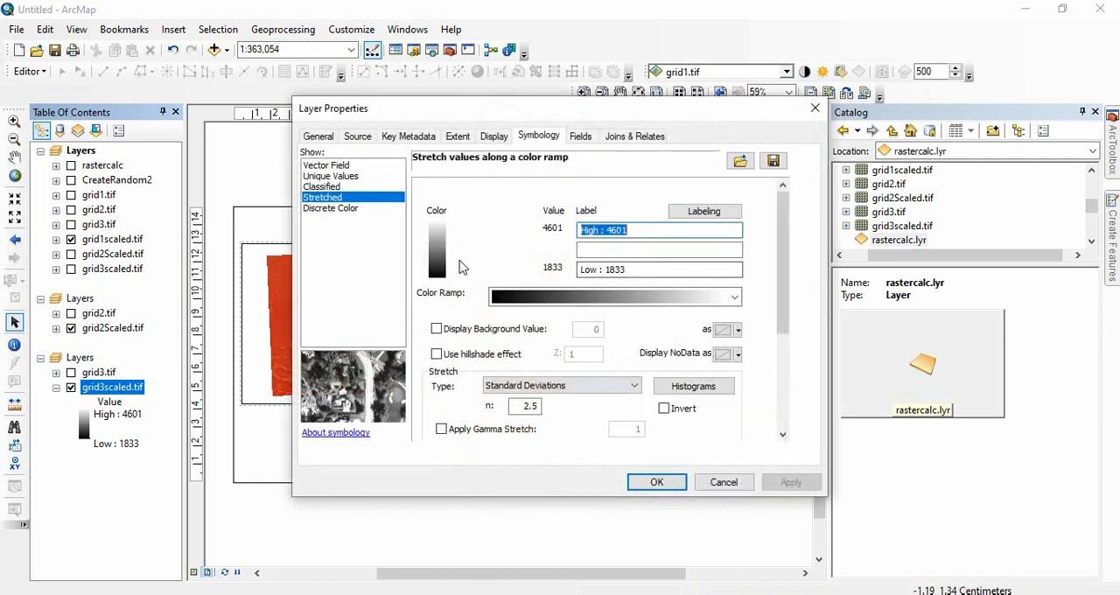
{"action": "left_click", "coordinate": [350, 177]}
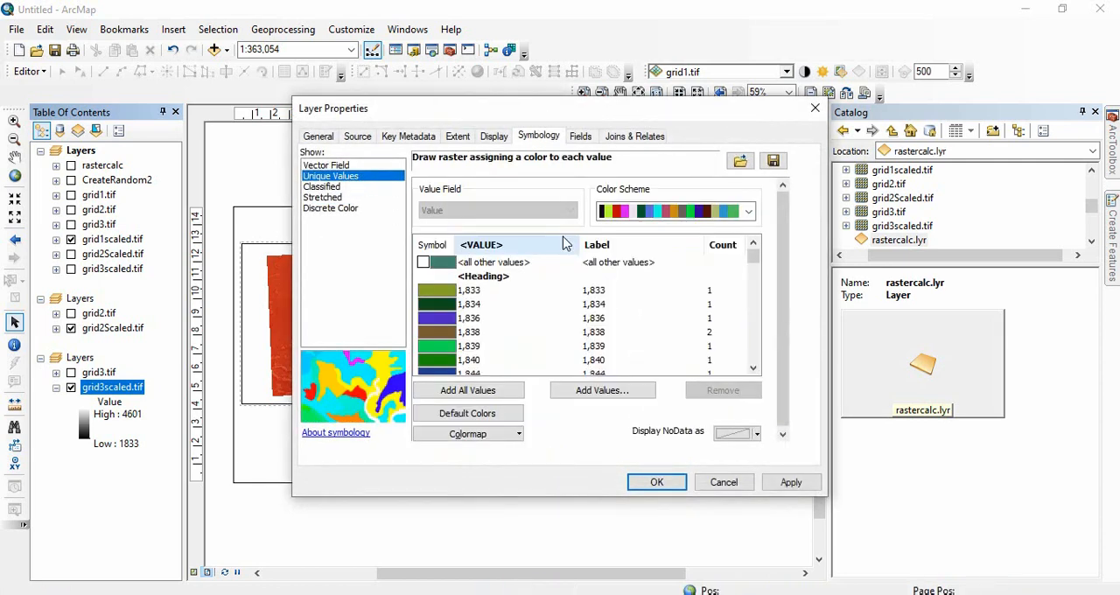
{"action": "left_click", "coordinate": [740, 161]}
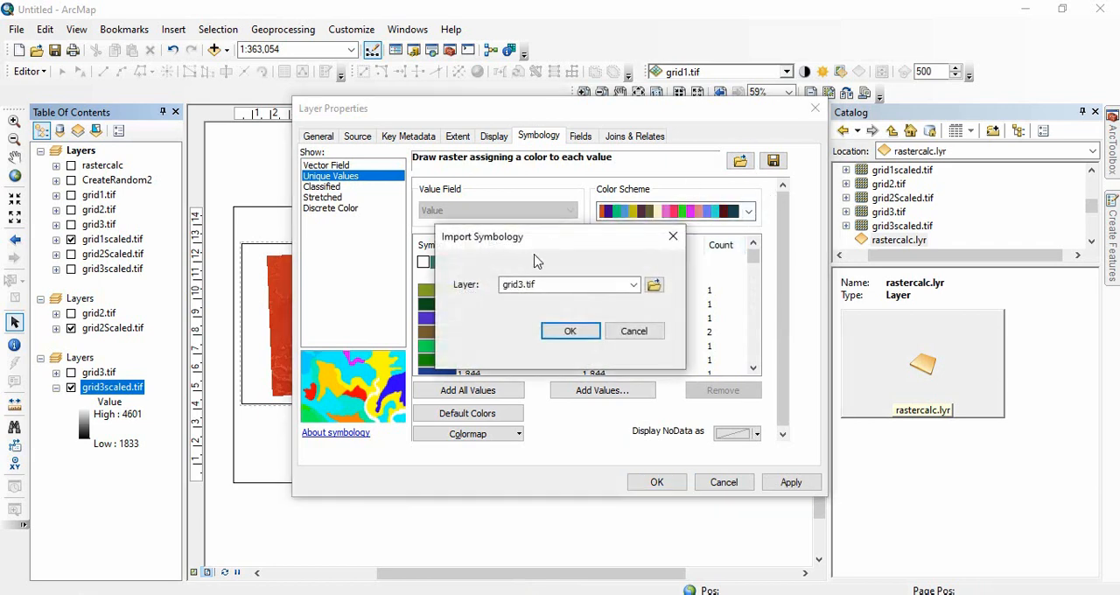
{"action": "left_click", "coordinate": [653, 286]}
{"action": "left_click", "coordinate": [404, 221]}
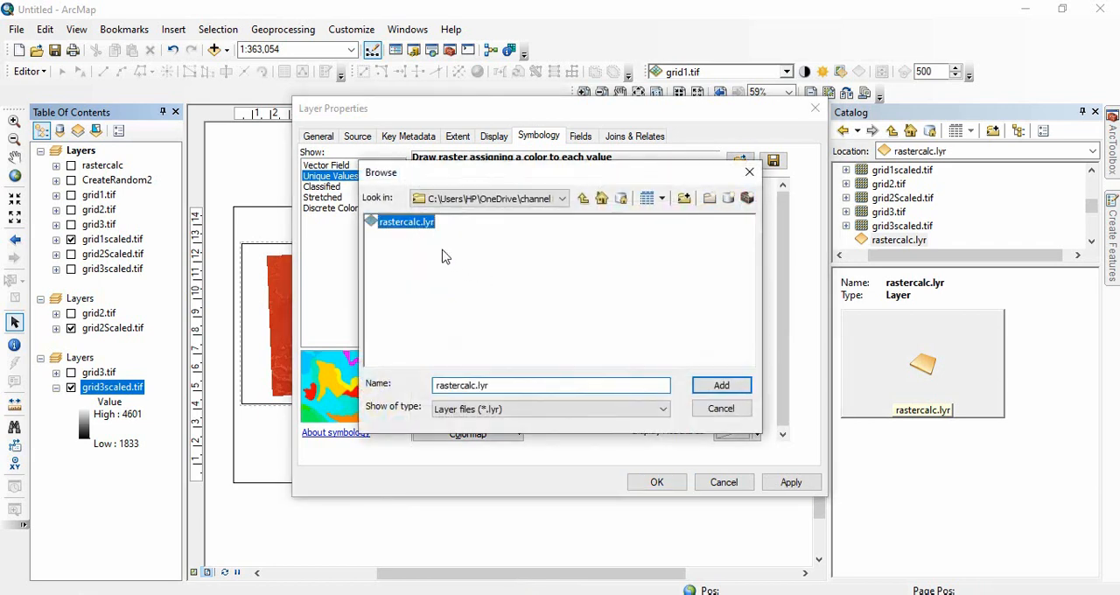
{"action": "left_click", "coordinate": [721, 385]}
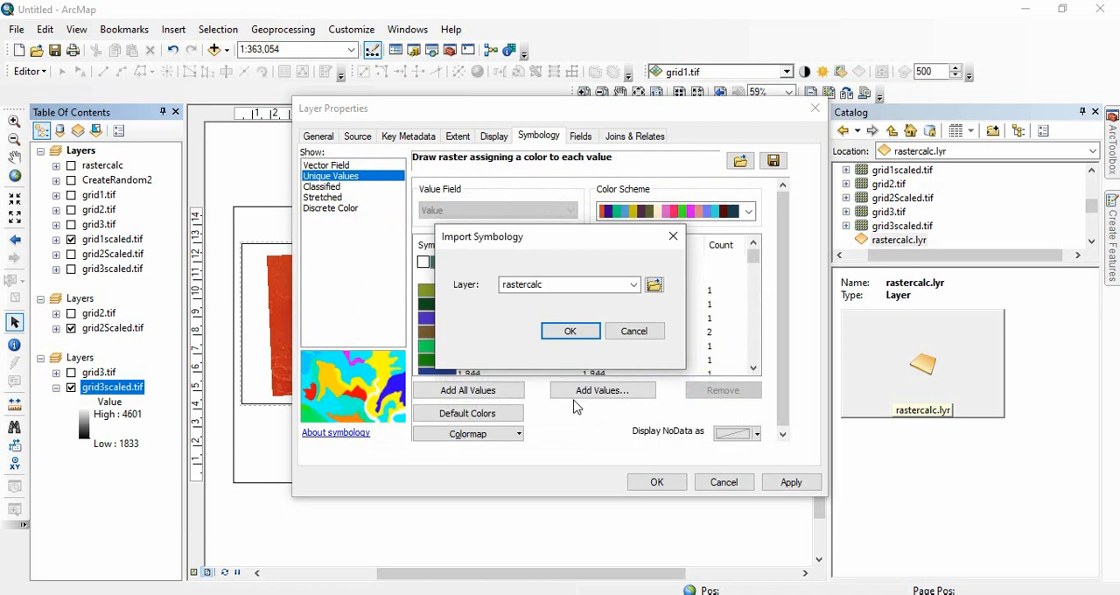
{"action": "left_click", "coordinate": [569, 329]}
Check the imported value counts of grid3scaled.tif up to the end of the list and apply the symbology.
{"action": "left_click_drag", "start_coordinate": [754, 257], "coordinate": [750, 290]}
{"action": "scroll", "coordinate": [709, 327], "scroll_direction": "down", "scroll_amount": 20}
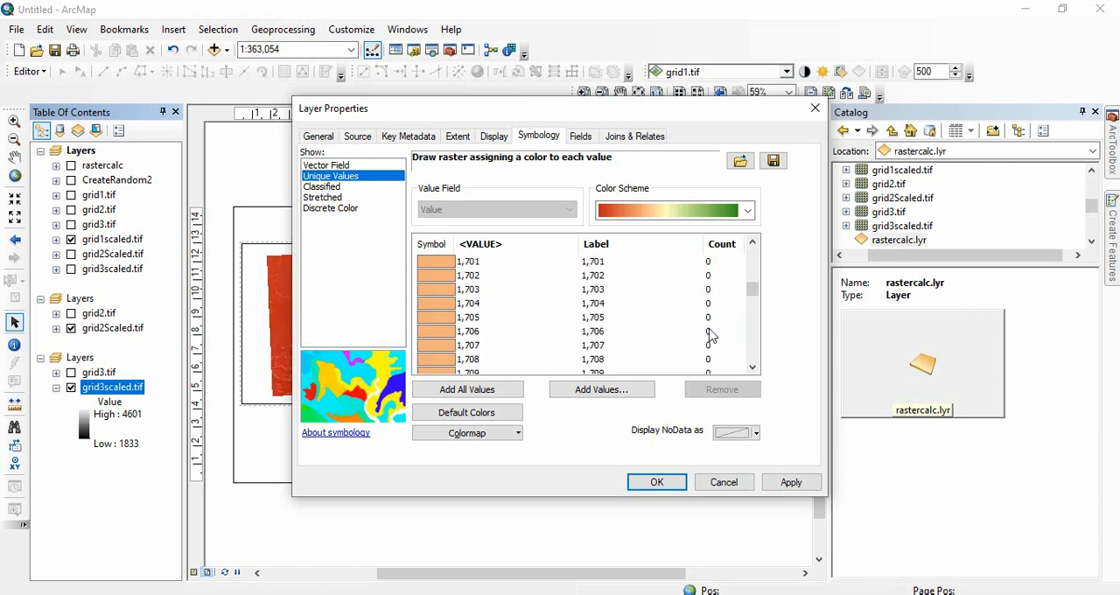
{"action": "scroll", "coordinate": [729, 327], "scroll_direction": "down", "scroll_amount": 20}
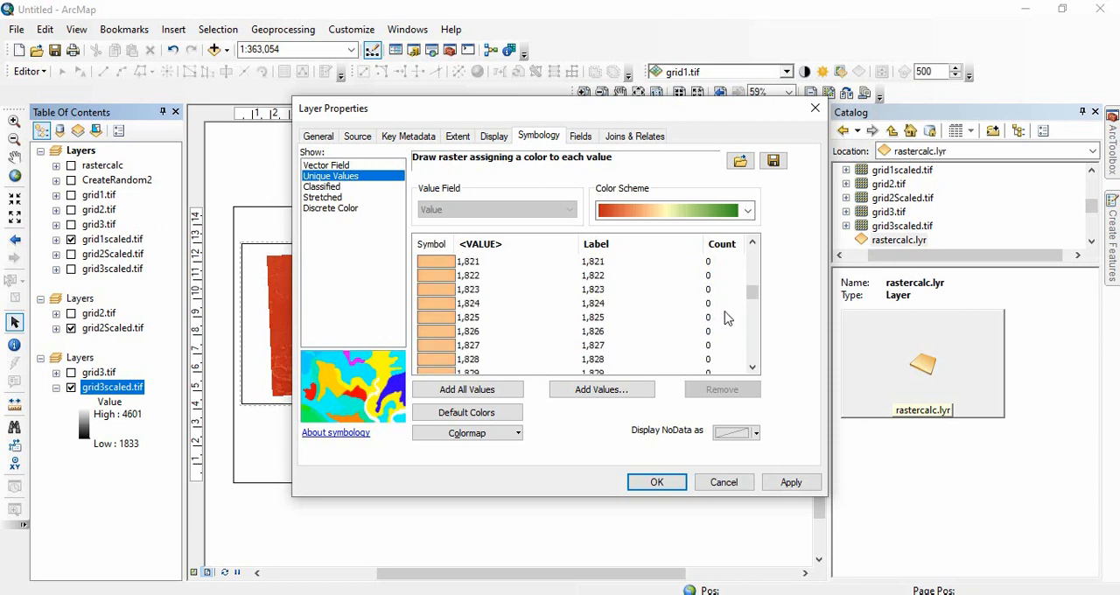
{"action": "scroll", "coordinate": [724, 308], "scroll_direction": "up", "scroll_amount": 9}
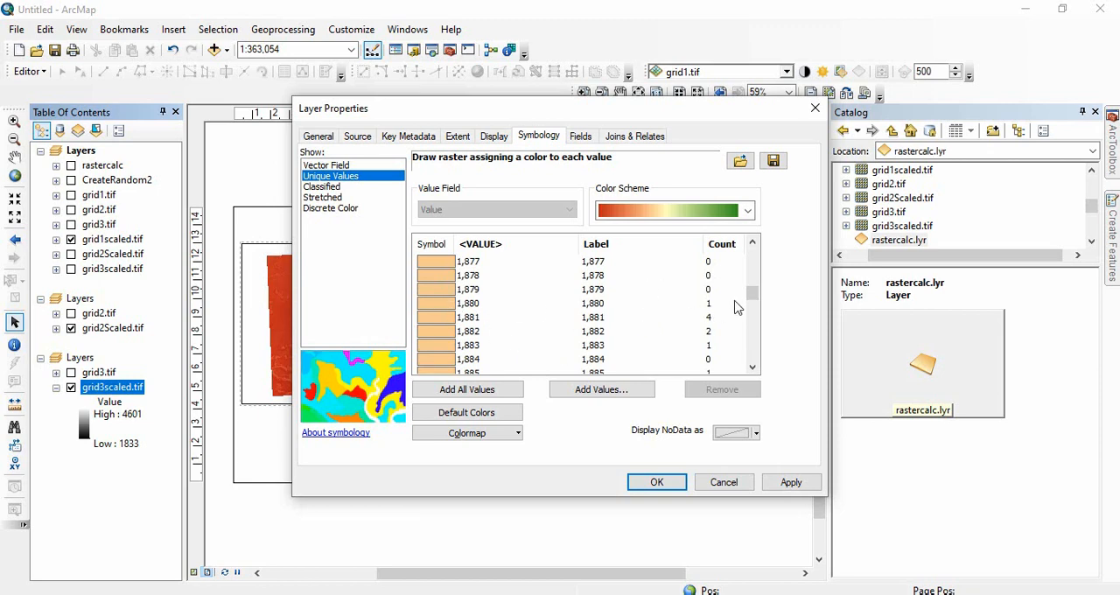
{"action": "left_click_drag", "start_coordinate": [750, 294], "coordinate": [752, 383]}
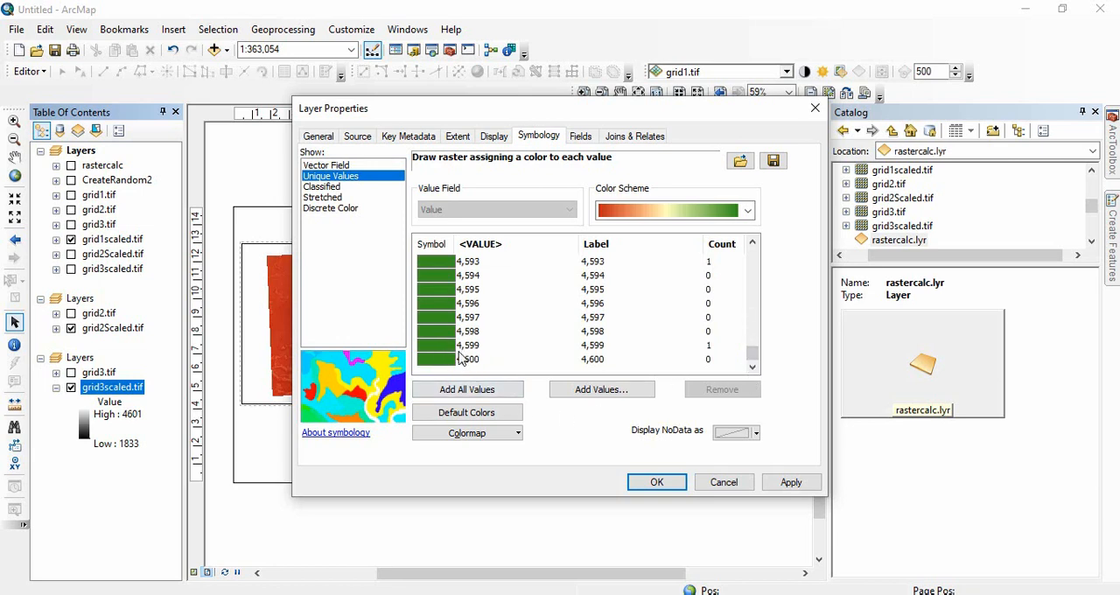
{"action": "left_click", "coordinate": [791, 482]}
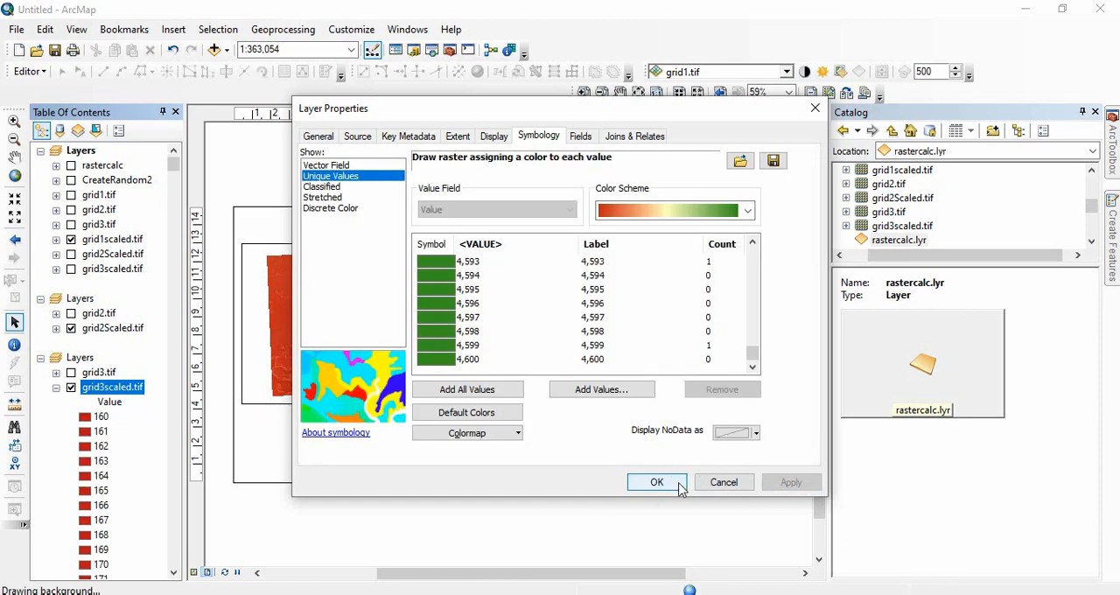
{"action": "left_click", "coordinate": [648, 480]}
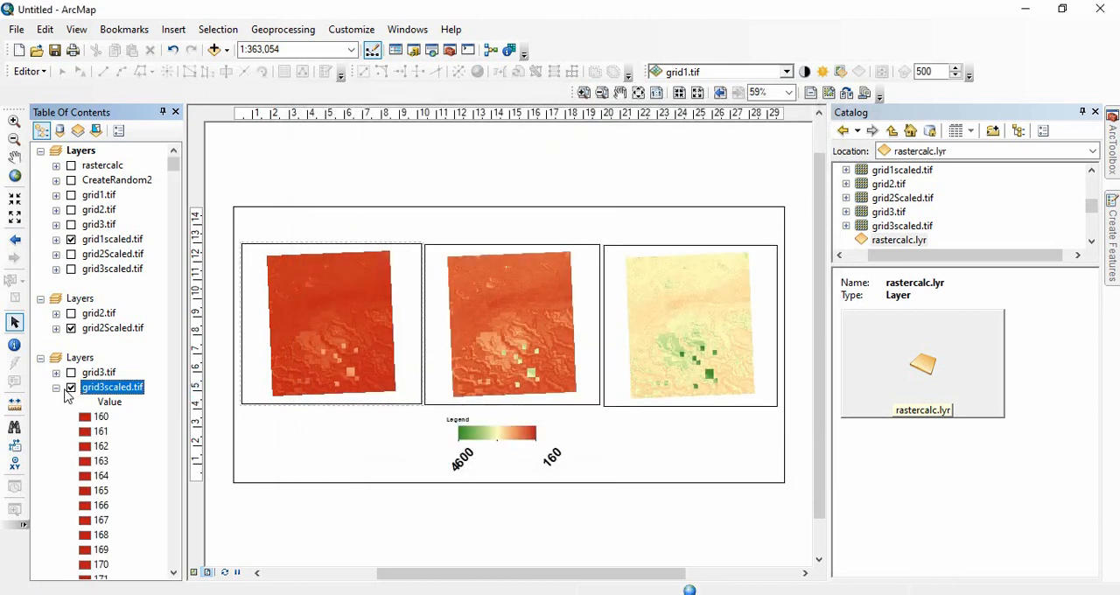
Collapse the value list of grid3scaled.tif and expand grid1.tif, grid2.tif and grid3.tif to read their original value ranges.
{"action": "left_click", "coordinate": [56, 388]}
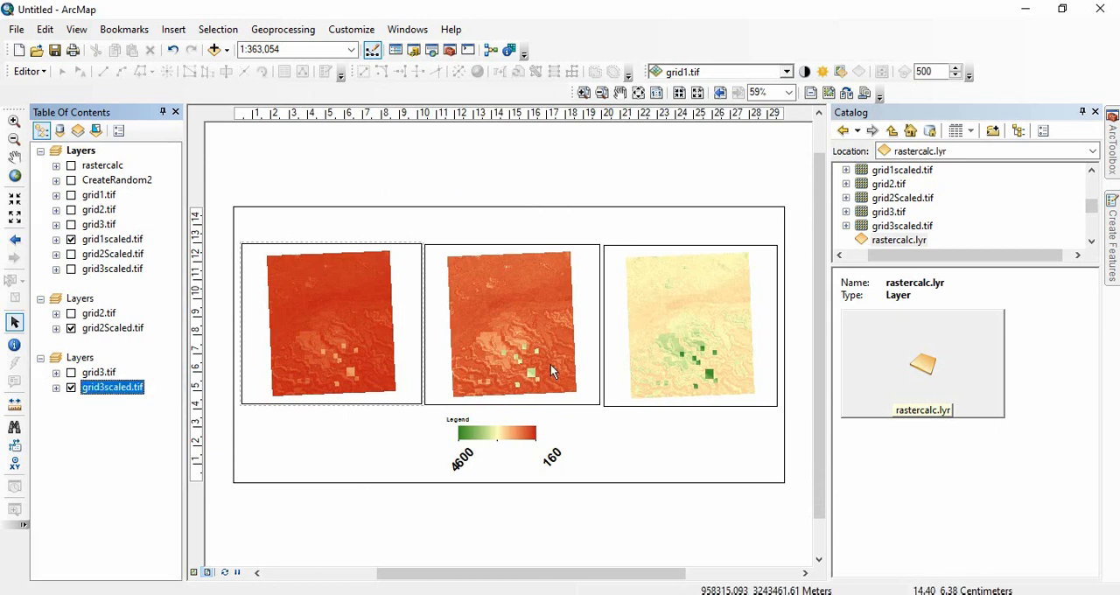
{"action": "left_click", "coordinate": [464, 461]}
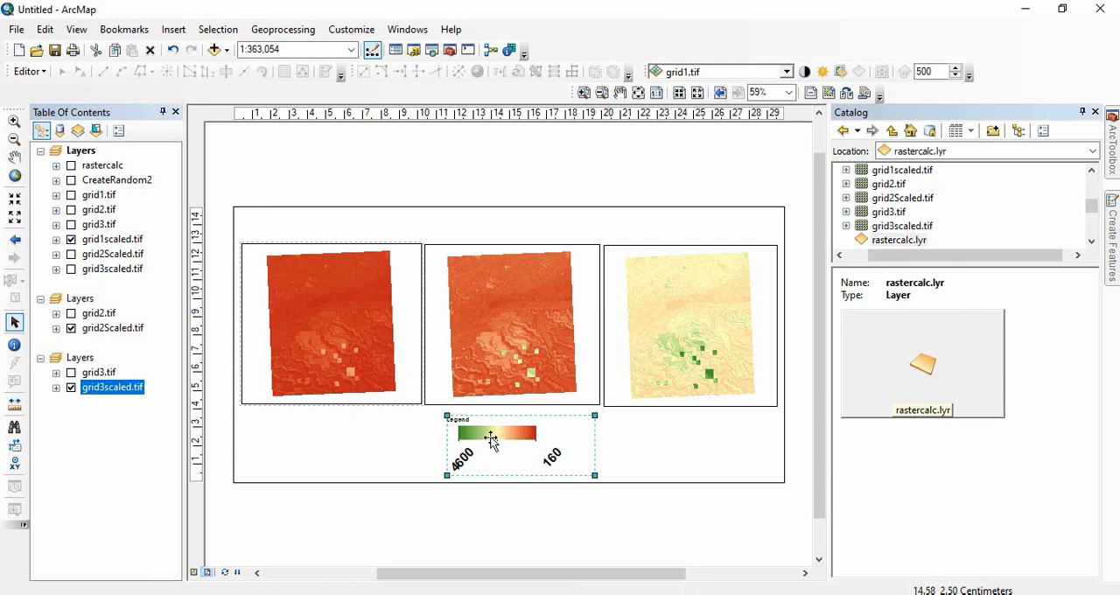
{"action": "right_click", "coordinate": [472, 438]}
{"action": "left_click", "coordinate": [398, 441]}
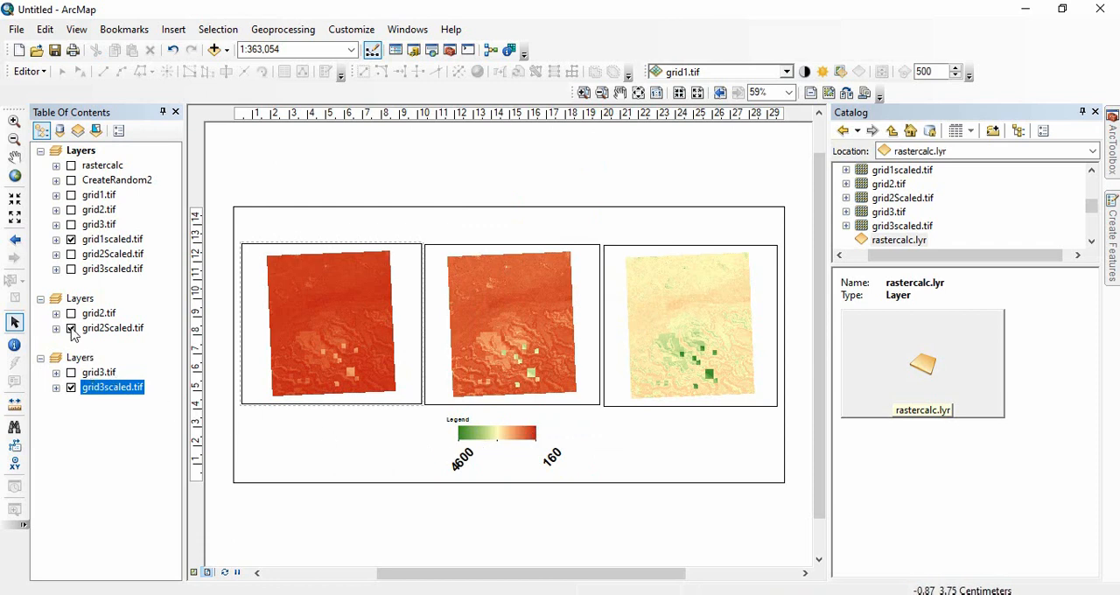
{"action": "left_click", "coordinate": [56, 196]}
{"action": "left_click", "coordinate": [57, 284]}
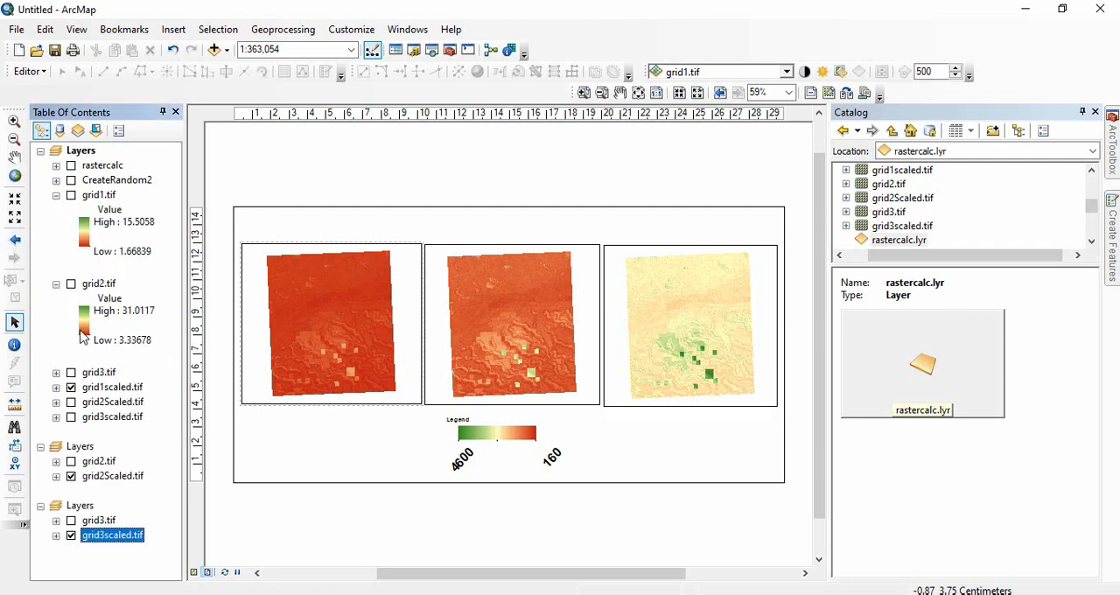
{"action": "left_click", "coordinate": [56, 373]}
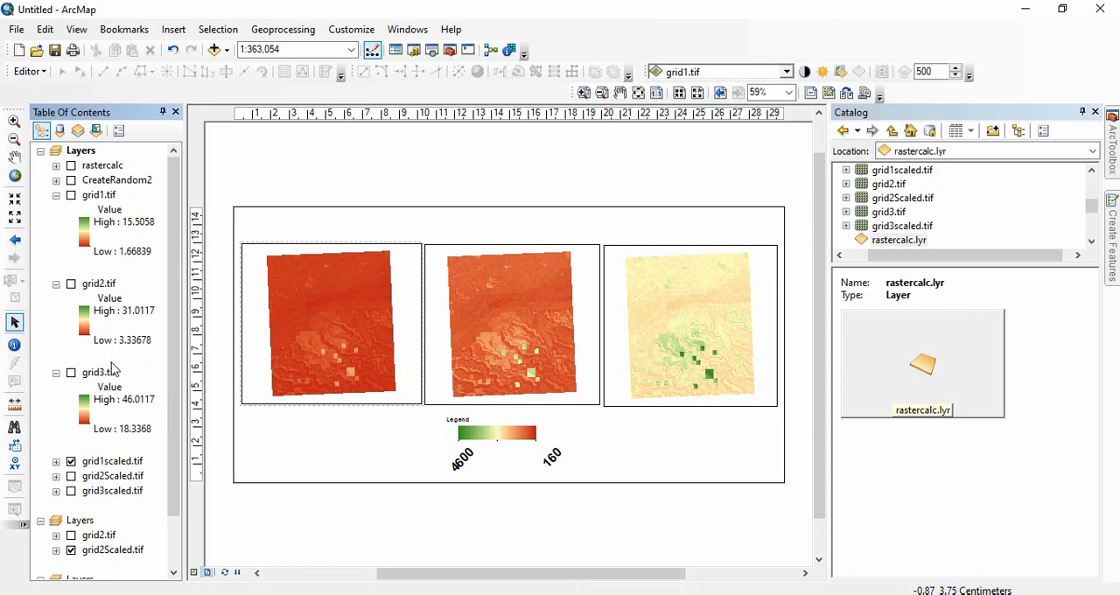
Ungroup the legend graphic below the maps into separate elements.
{"action": "right_click", "coordinate": [478, 441]}
{"action": "left_click", "coordinate": [525, 293]}
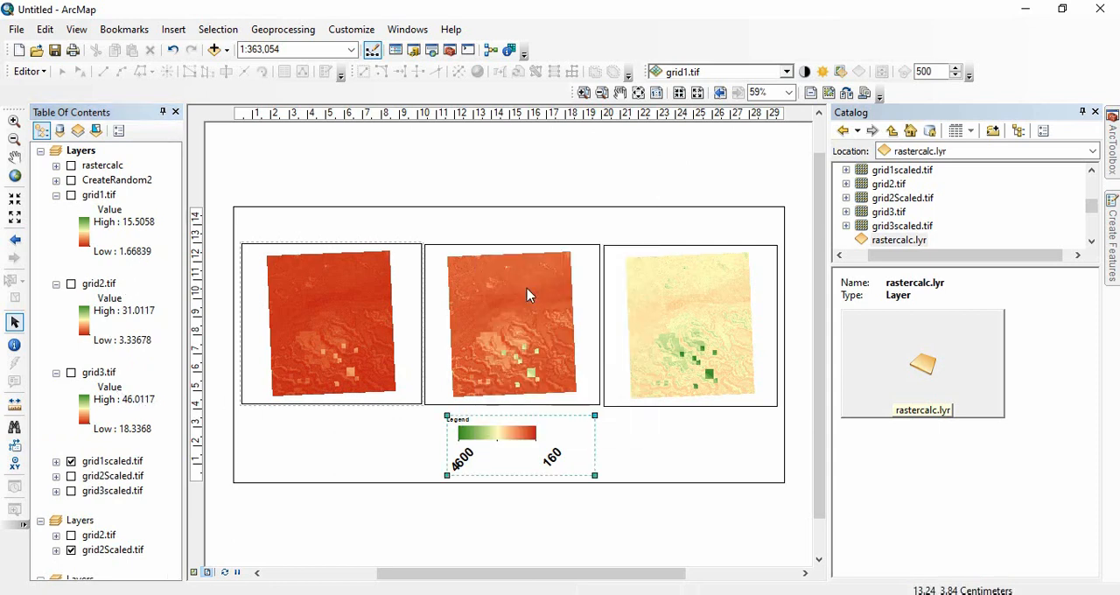
{"action": "left_click", "coordinate": [467, 525]}
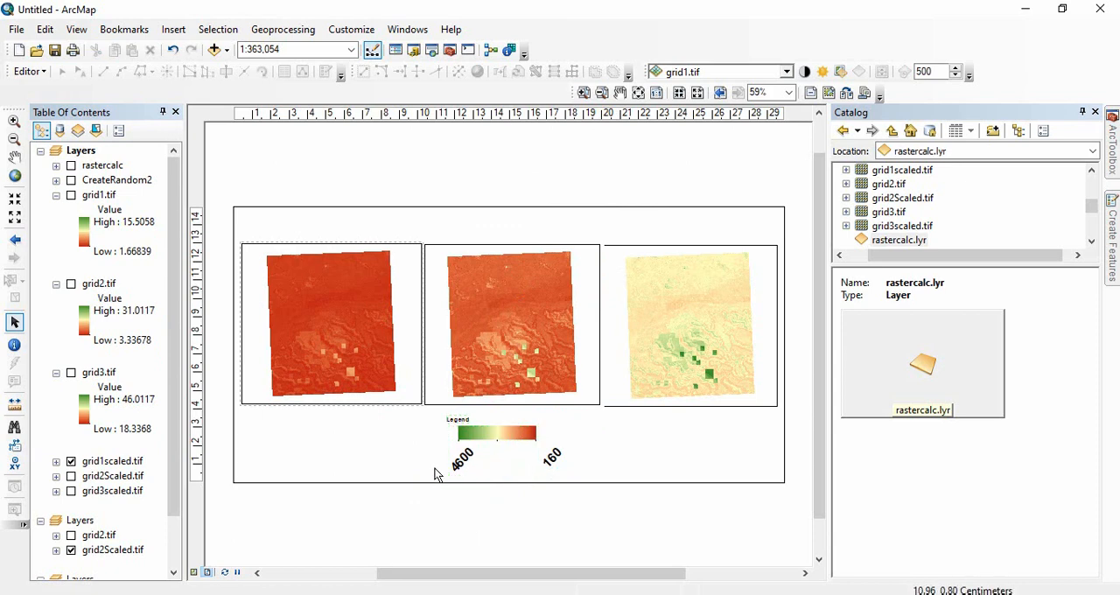
{"action": "left_click_drag", "start_coordinate": [408, 419], "coordinate": [599, 474]}
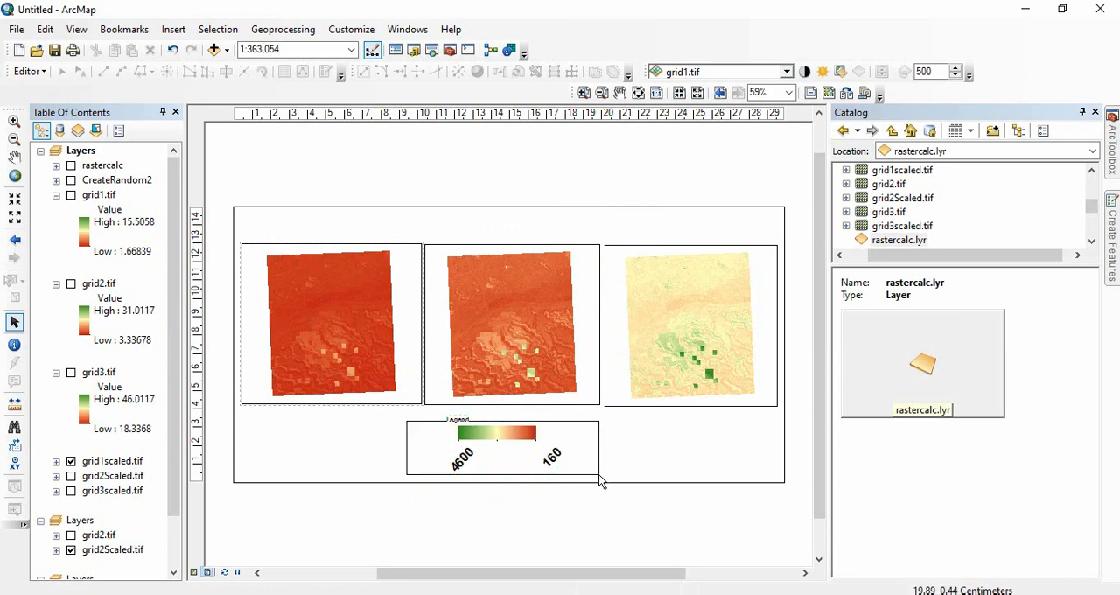
{"action": "right_click", "coordinate": [487, 462]}
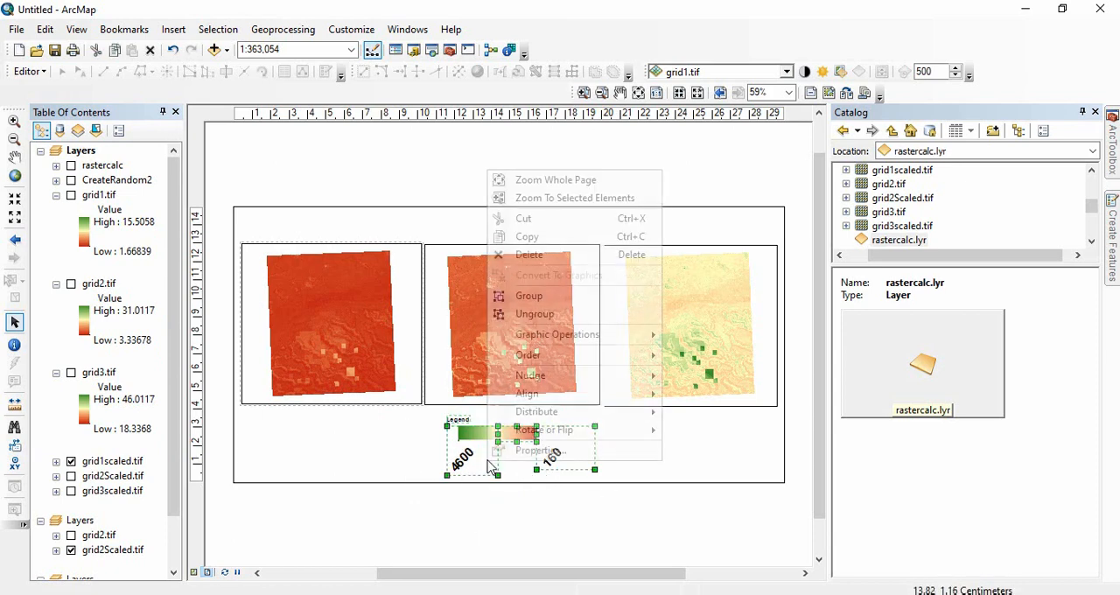
{"action": "left_click", "coordinate": [553, 315]}
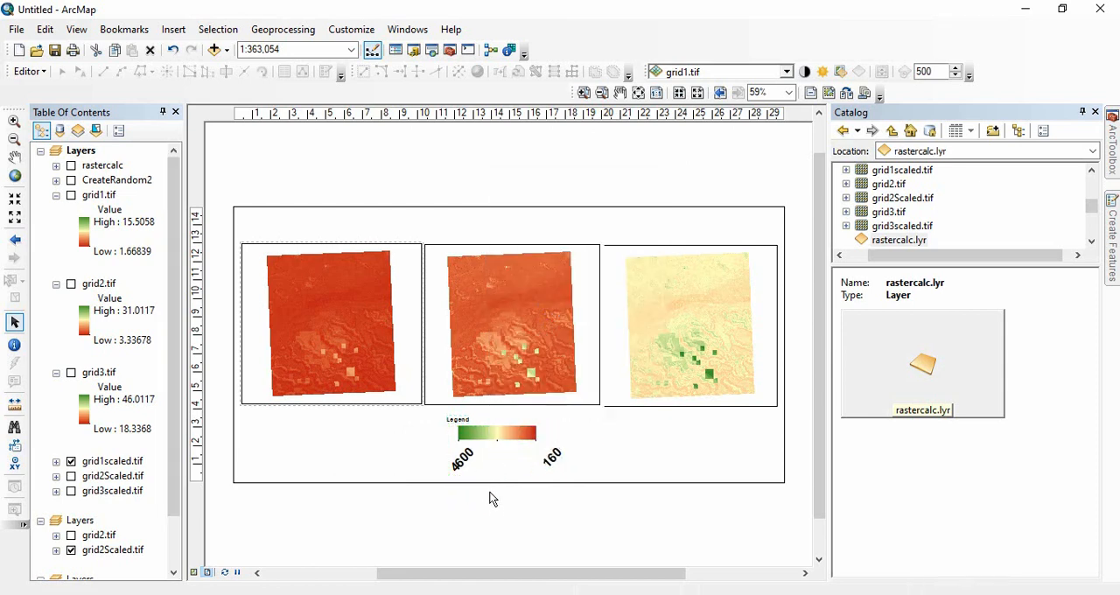
Set the legend label at the green end of the colour ramp to 46.01.
{"action": "double_click", "coordinate": [460, 465]}
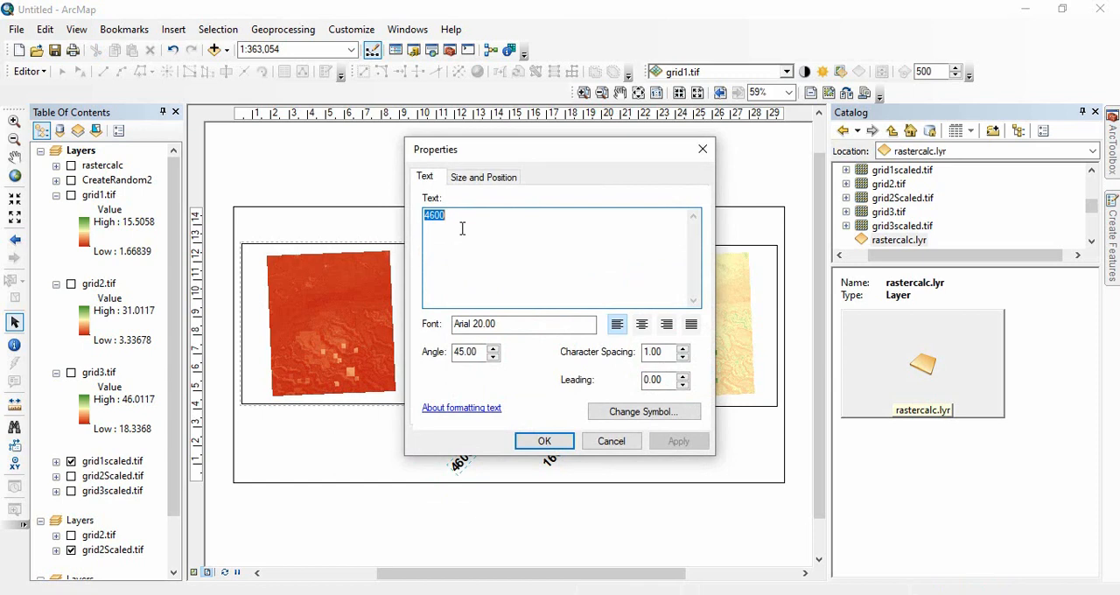
{"action": "type", "text": "46"}
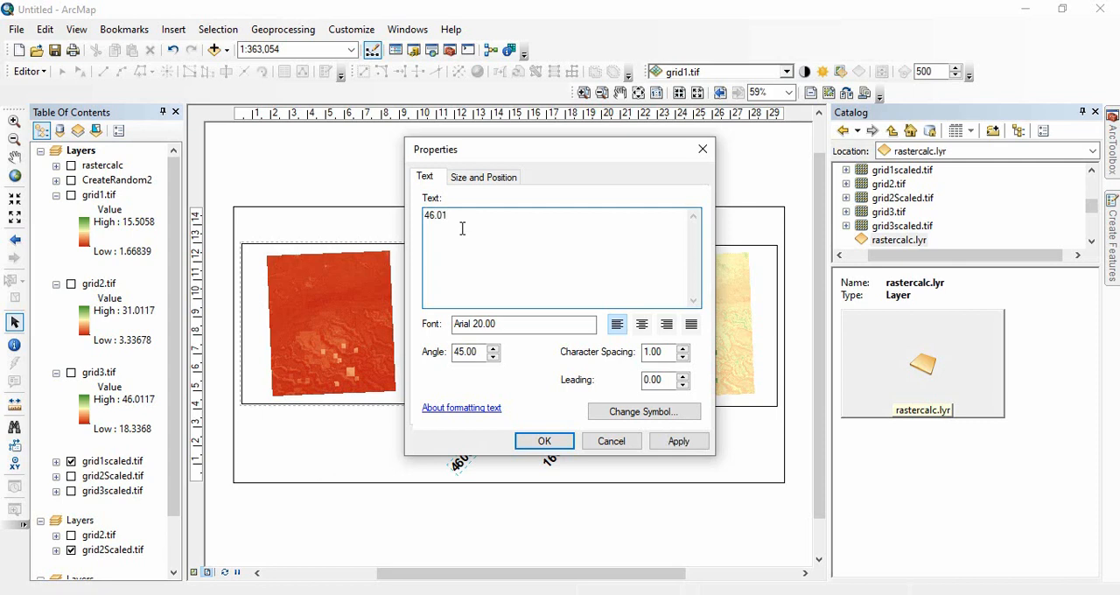
{"action": "type", "text": ".01"}
{"action": "left_click", "coordinate": [544, 440]}
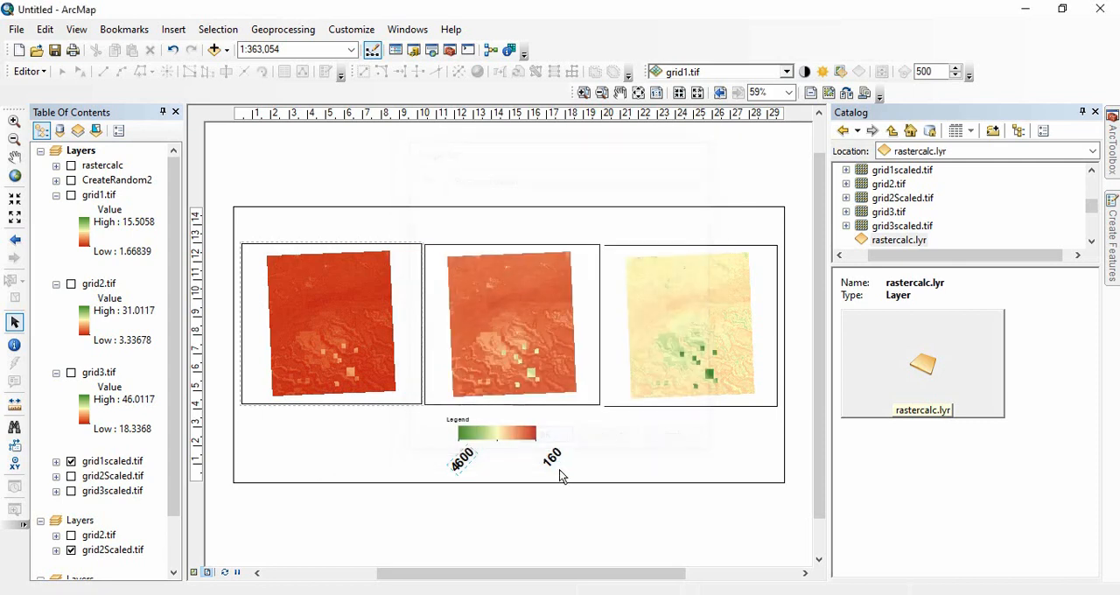
Set the legend label at the red end of the colour ramp to 1.66.
{"action": "double_click", "coordinate": [551, 459]}
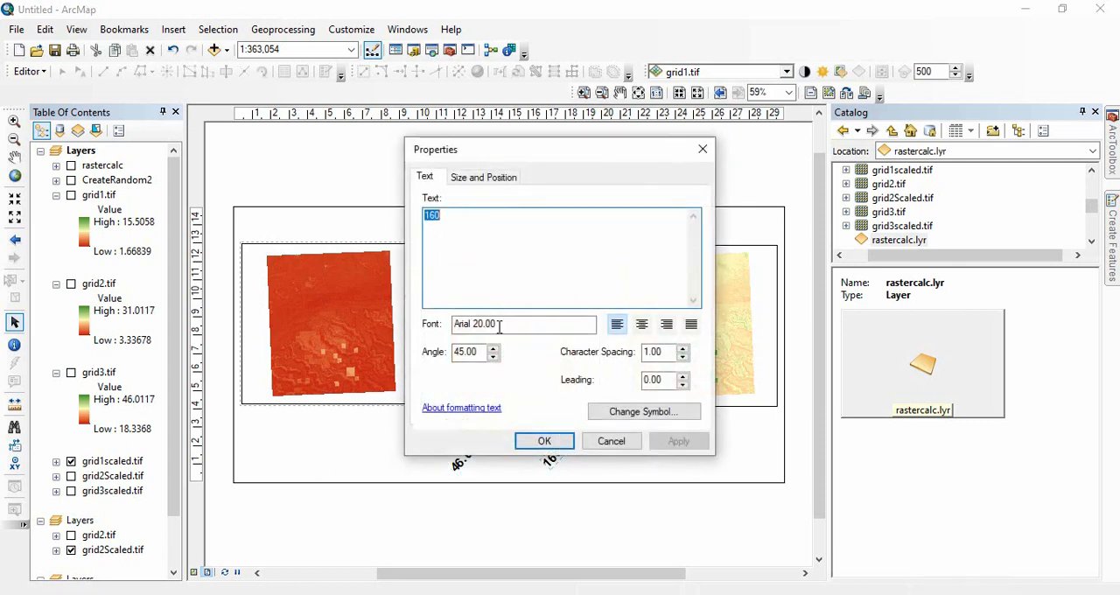
{"action": "type", "text": "1"}
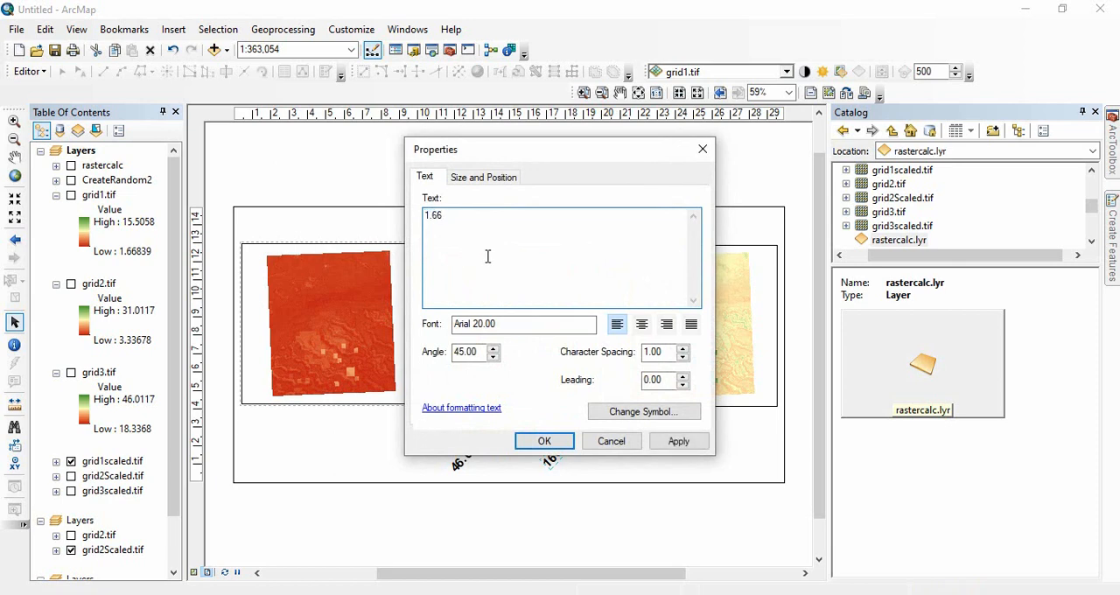
{"action": "type", "text": ".66"}
{"action": "left_click", "coordinate": [544, 443]}
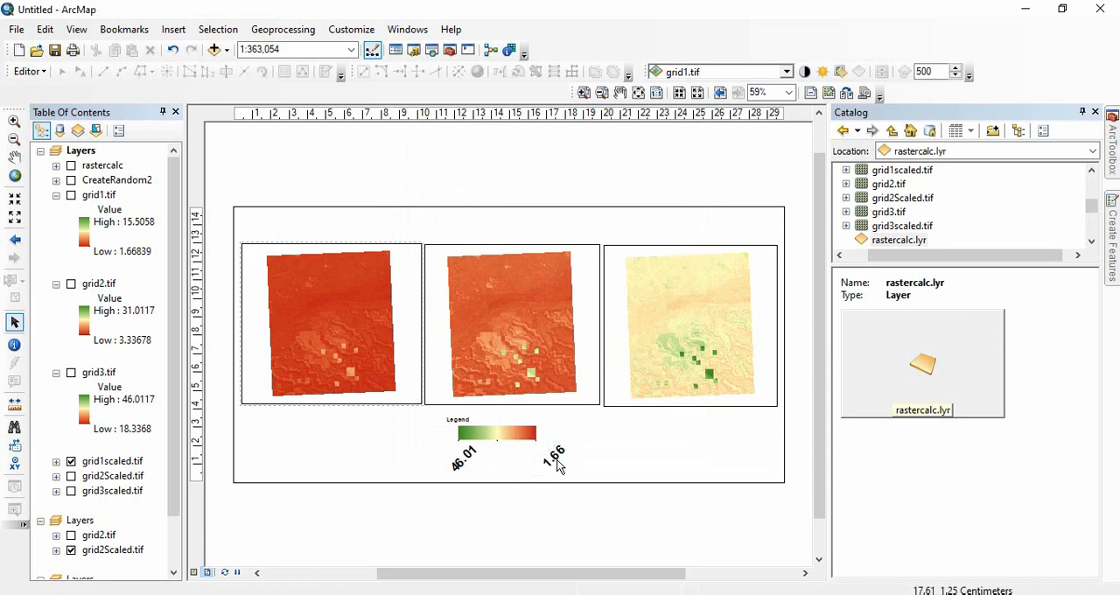
Move the 1.66 label directly under the red end of the colour ramp and group the ramp with both value labels.
{"action": "left_click_drag", "start_coordinate": [558, 462], "coordinate": [532, 462]}
{"action": "left_click_drag", "start_coordinate": [465, 465], "coordinate": [422, 424]}
{"action": "left_click", "coordinate": [598, 500]}
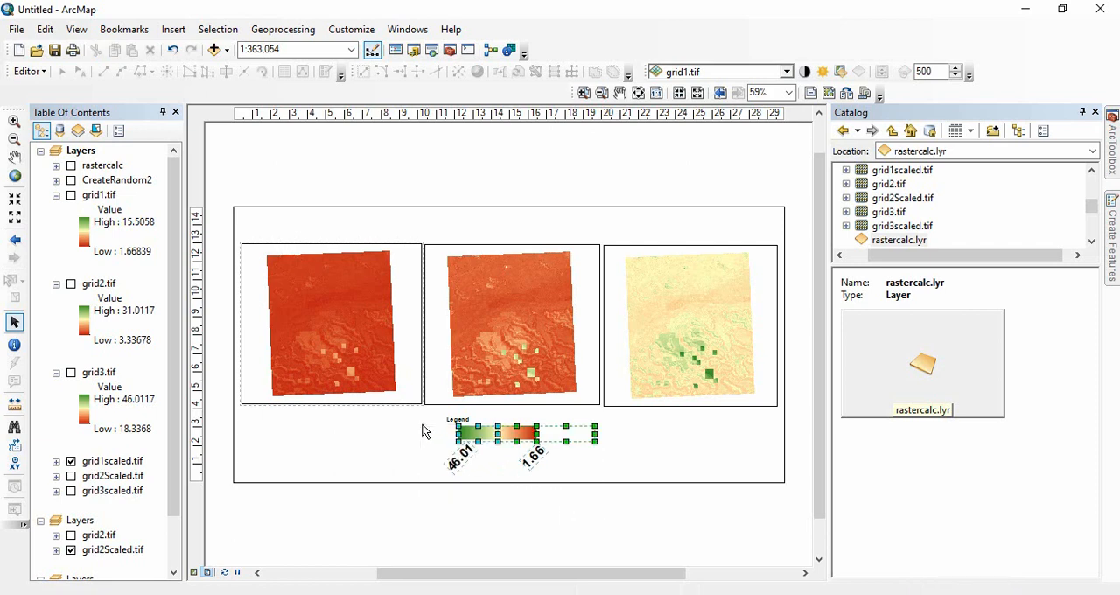
{"action": "right_click", "coordinate": [489, 442]}
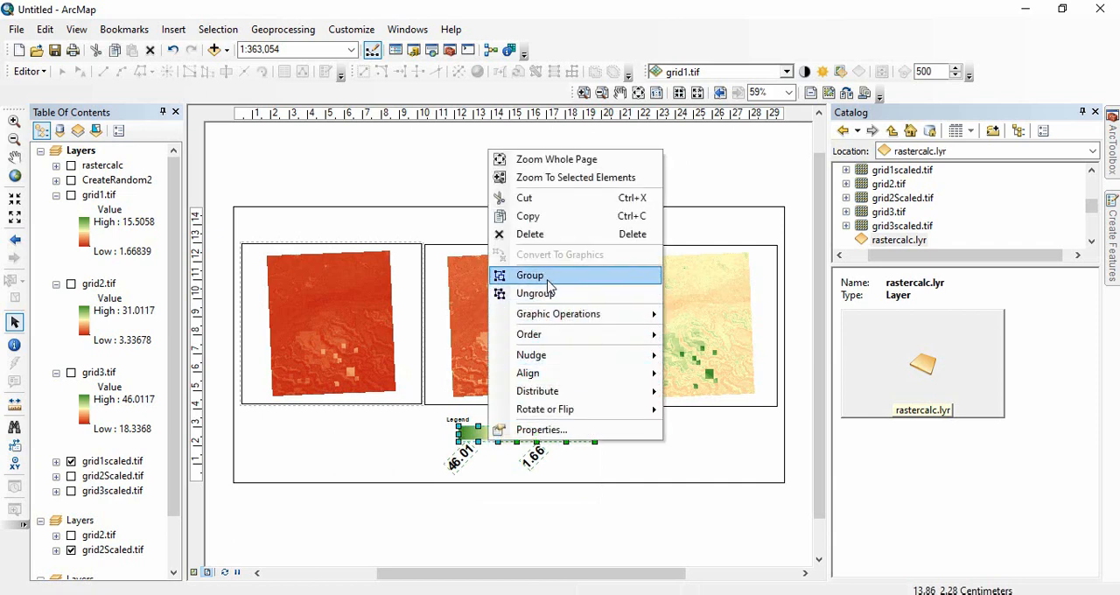
{"action": "left_click", "coordinate": [525, 275]}
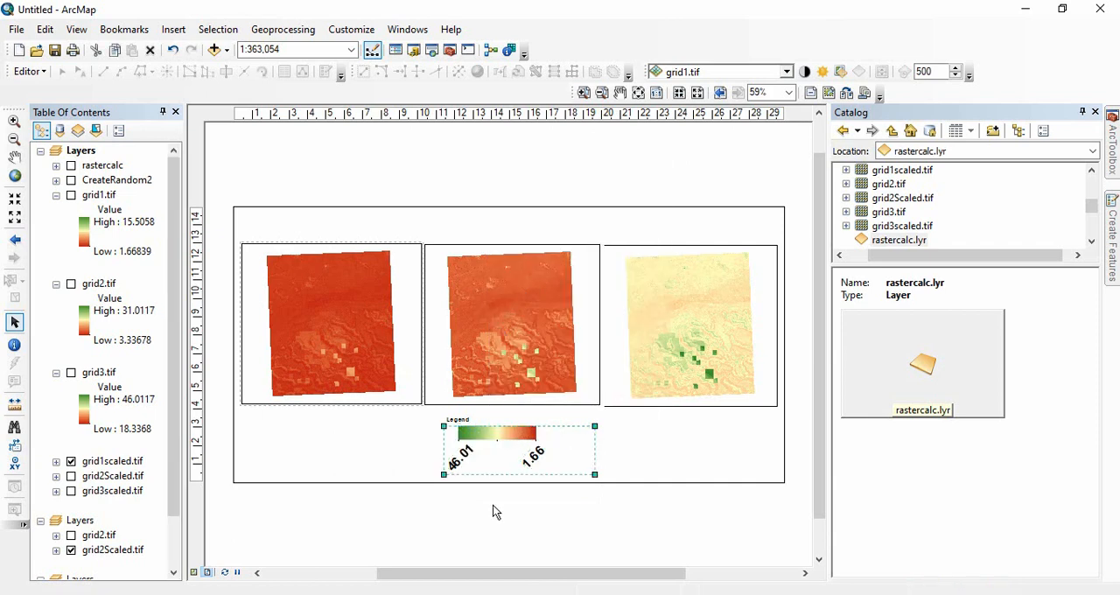
{"action": "left_click", "coordinate": [463, 429]}
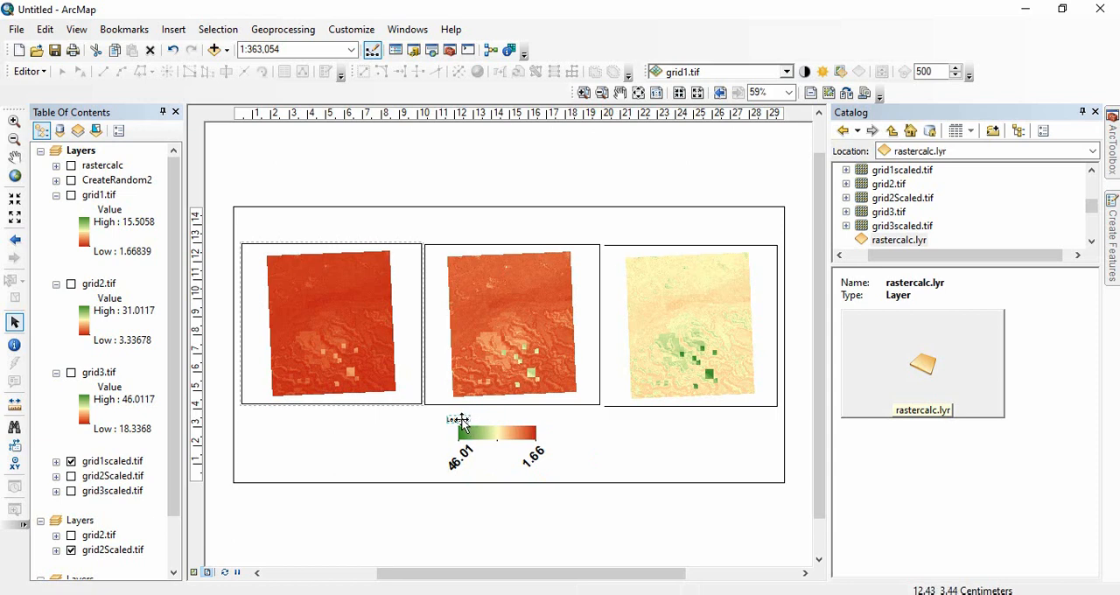
{"action": "double_click", "coordinate": [459, 421]}
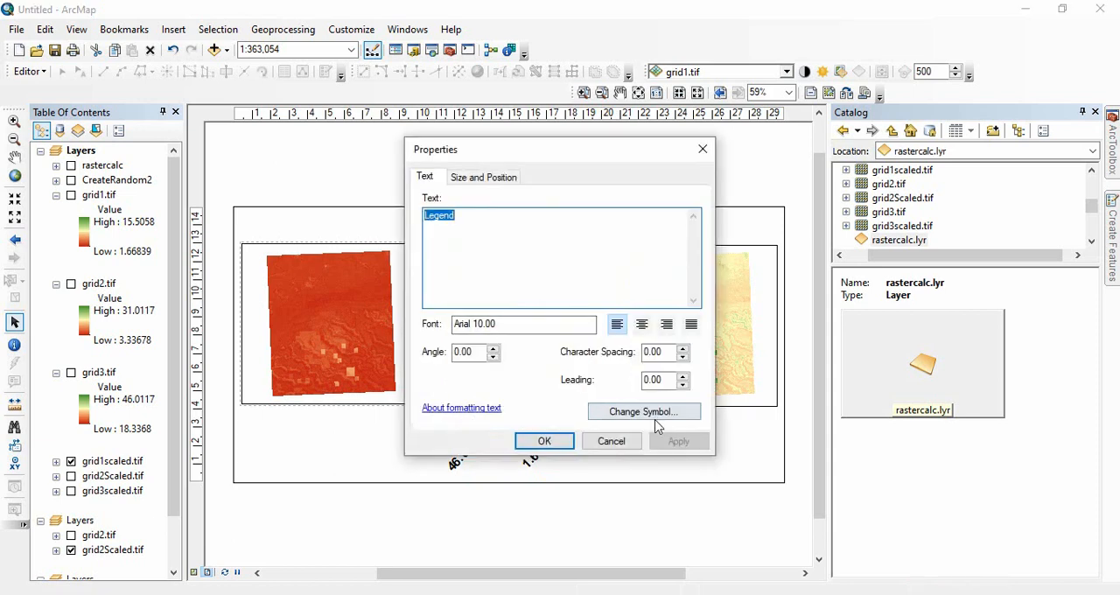
{"action": "left_click", "coordinate": [611, 440]}
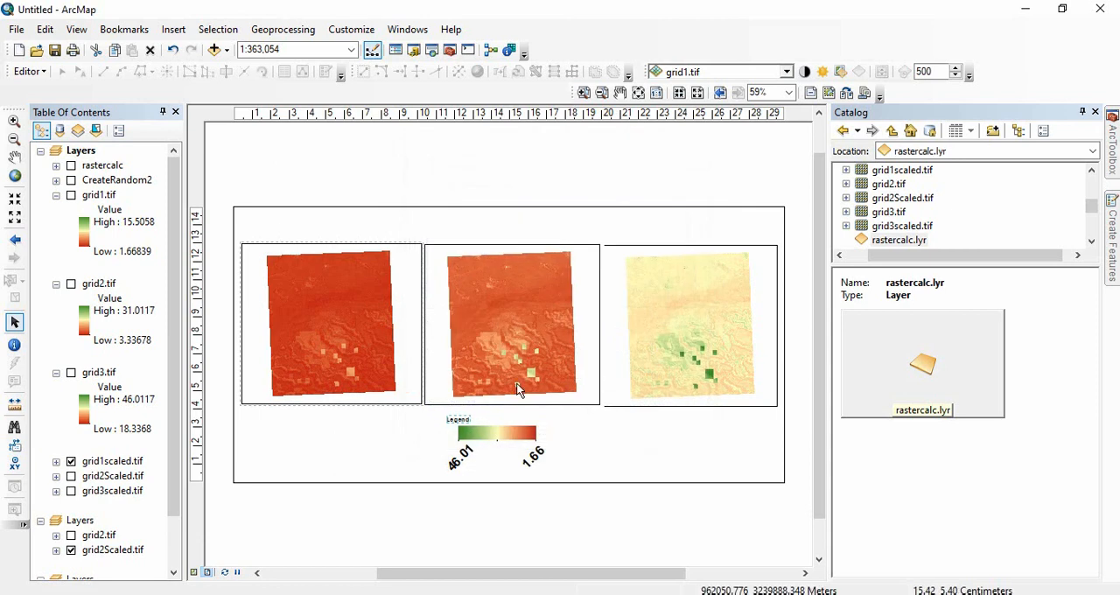